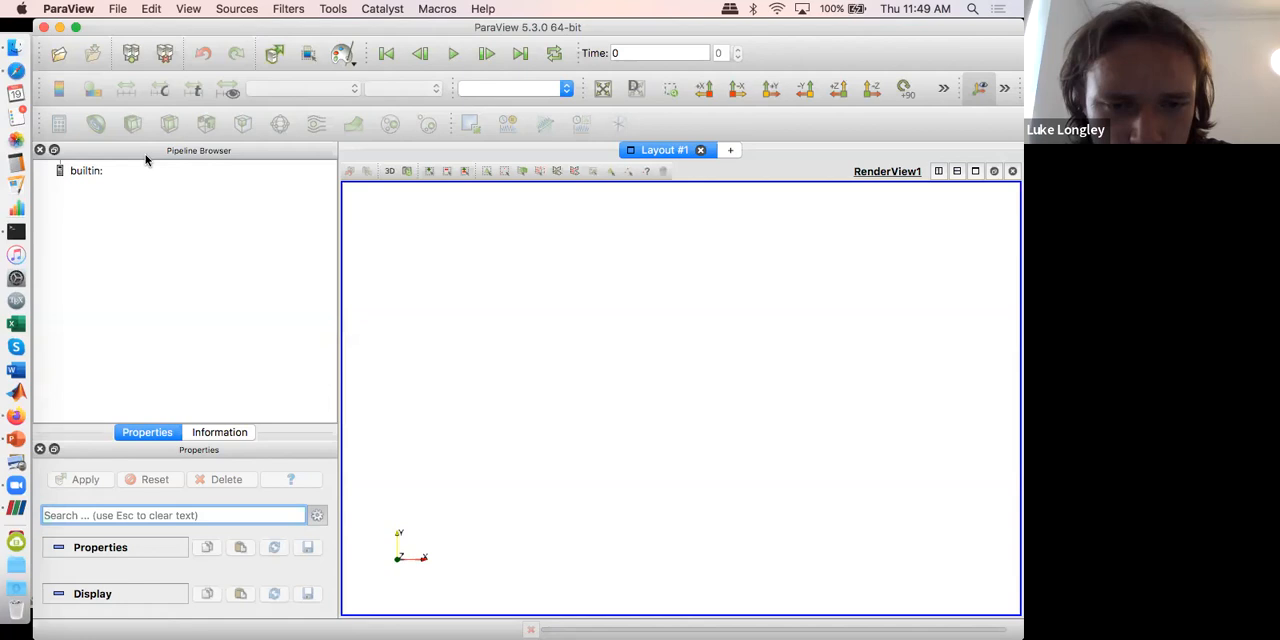
Step: Browse for a data file to open in Documents/UTSC/Projects/22_23/Workshop/WORKSHOP_1/output-continental_extension/solution
left_click(59, 62)
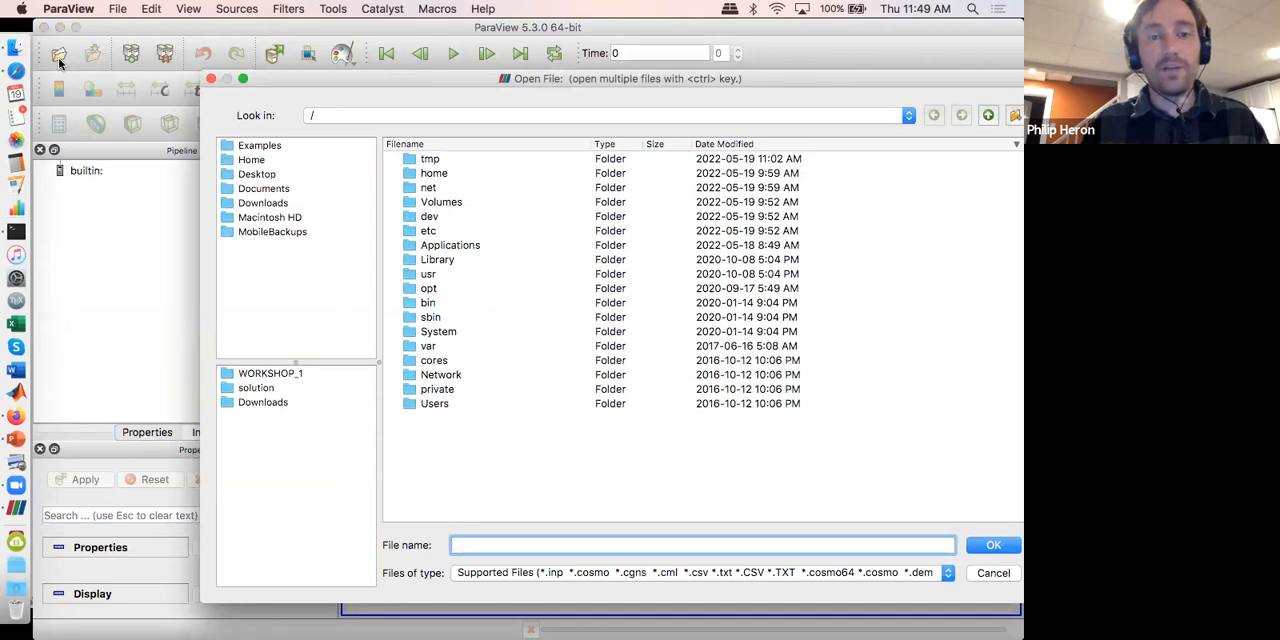
left_click(260, 189)
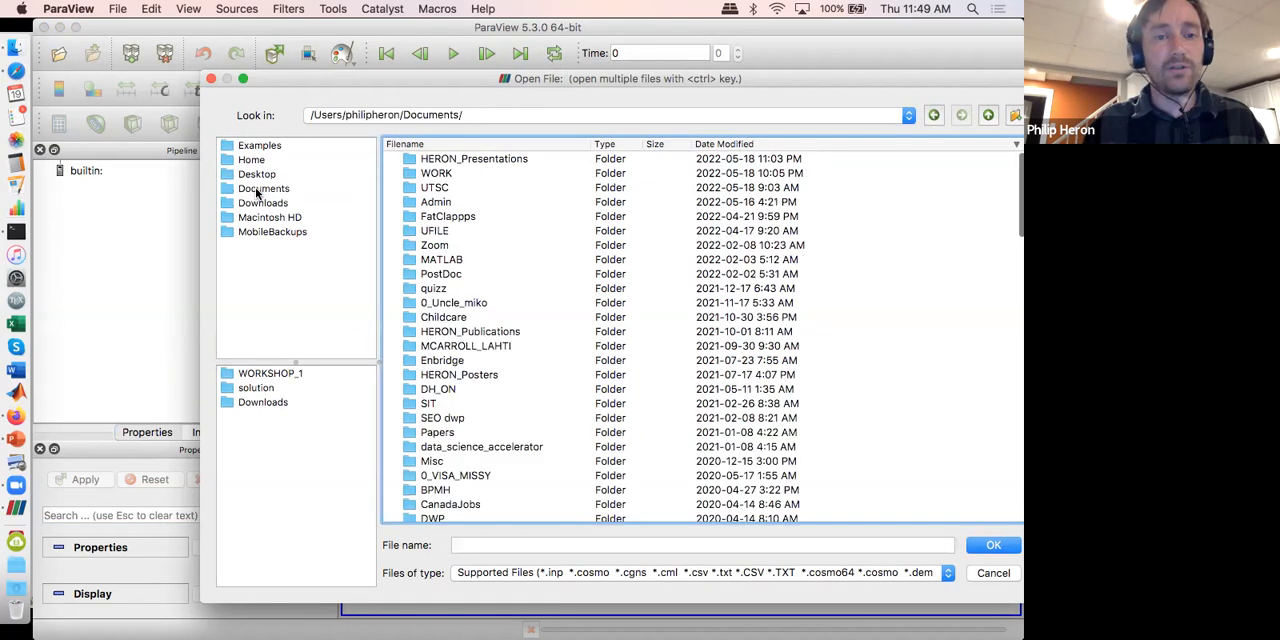
double_click(435, 188)
double_click(435, 174)
double_click(434, 160)
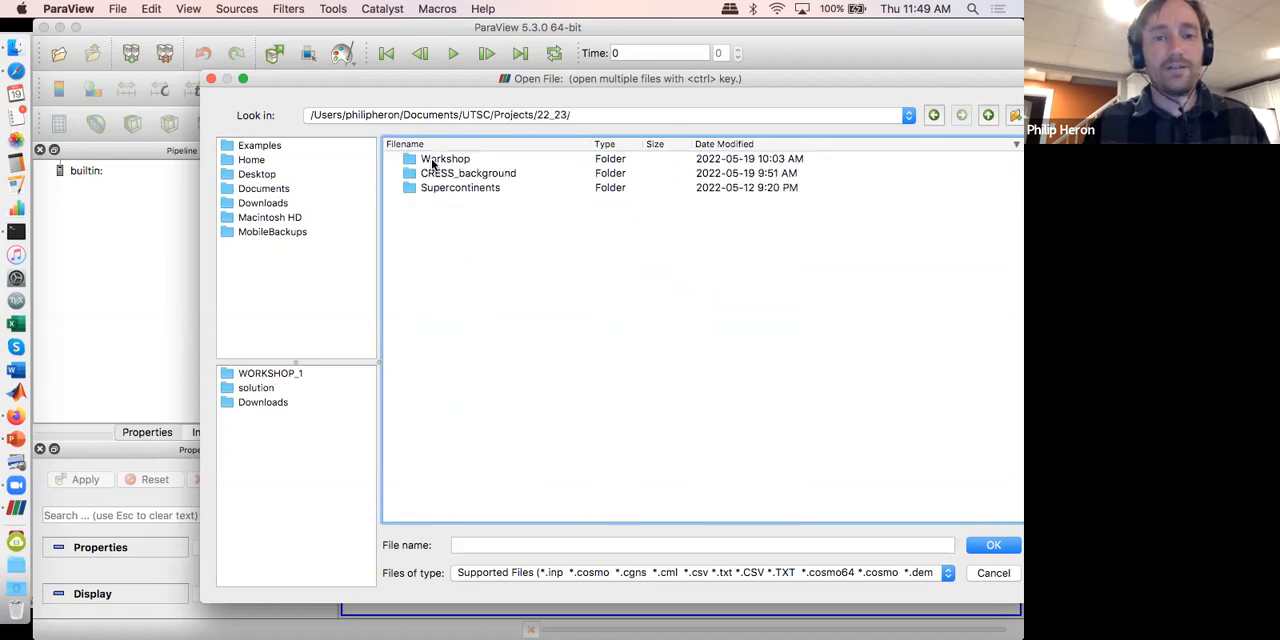
double_click(434, 160)
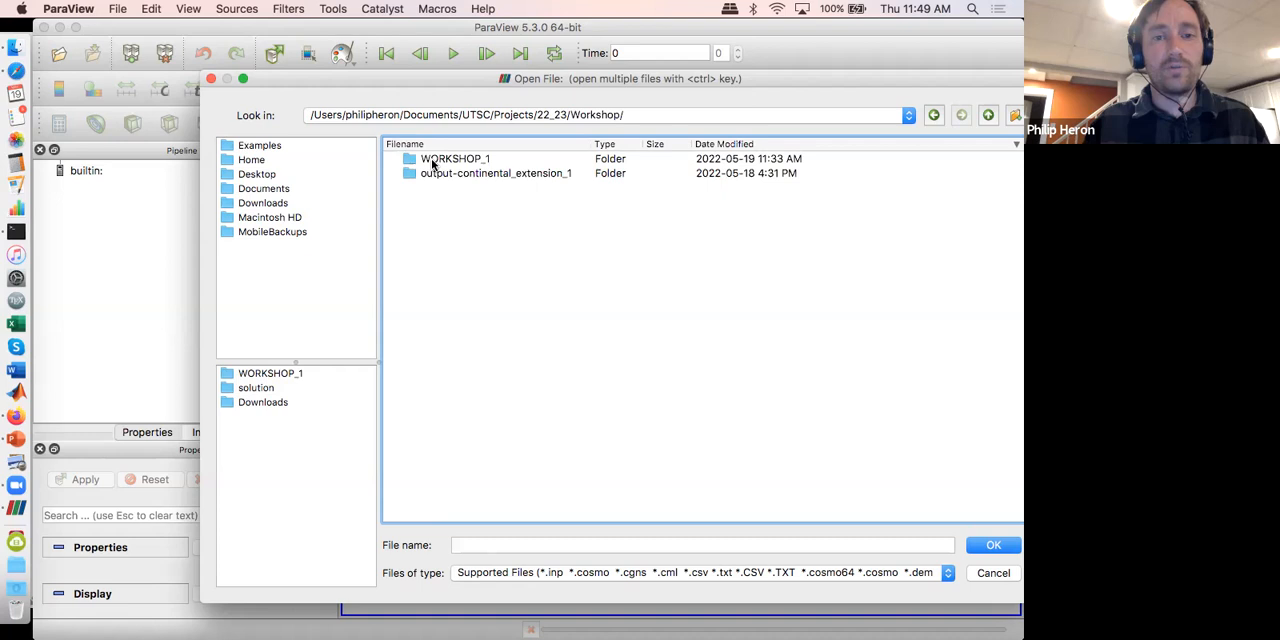
double_click(434, 160)
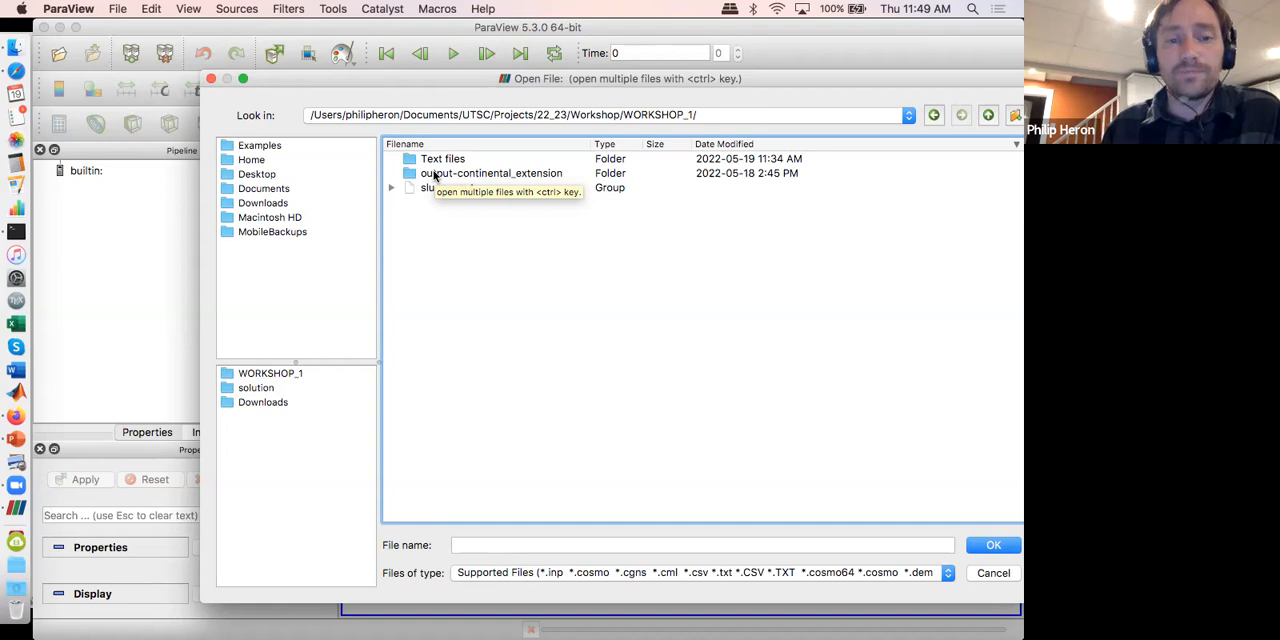
double_click(435, 174)
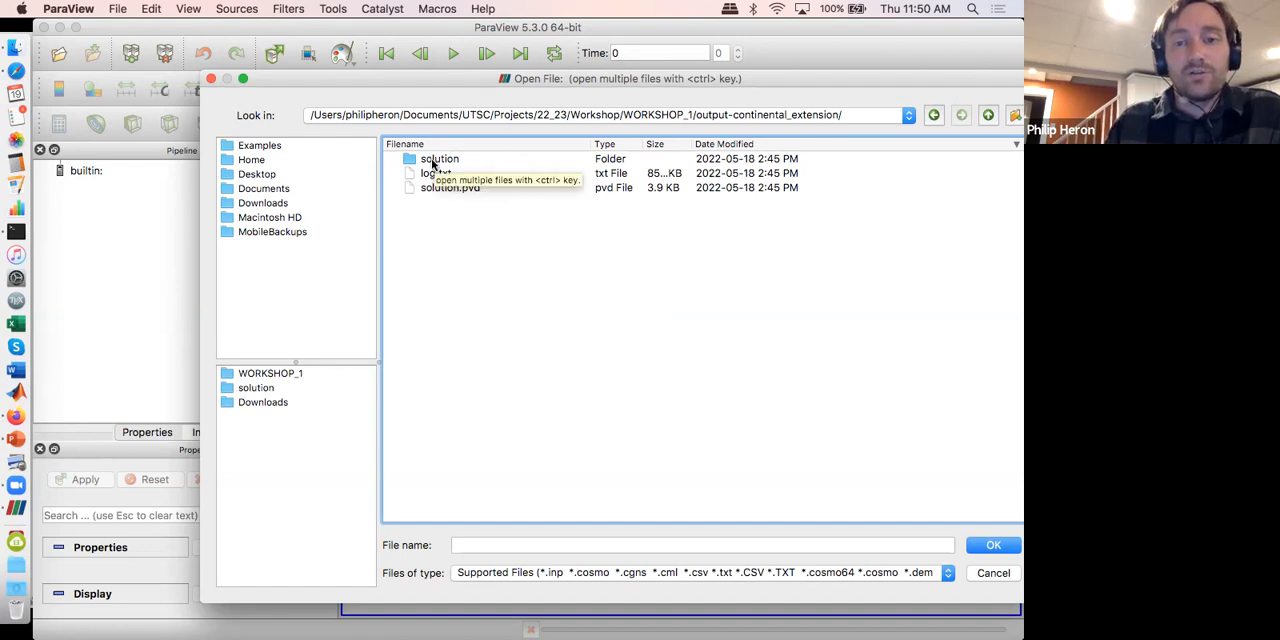
double_click(432, 161)
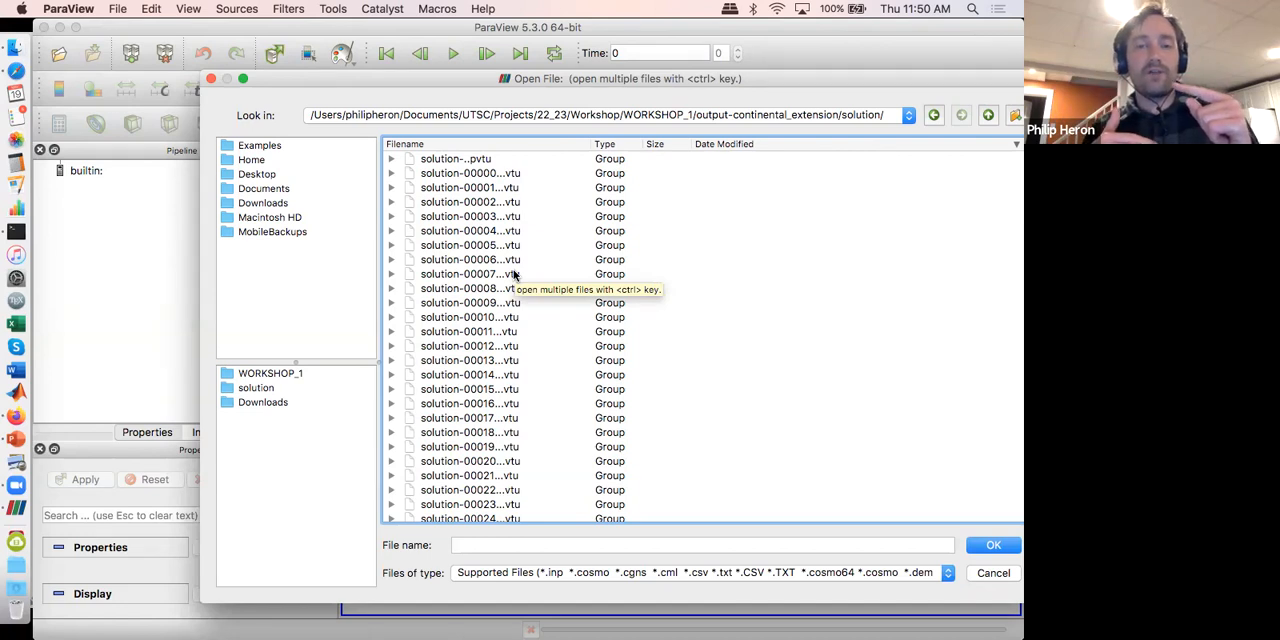
Step: Widen the file name column and examine the contents of the solution-00000 and solution-00040 vtu groups and the solution-..pvtu group
left_click(586, 146)
left_click_drag(590, 146, 757, 155)
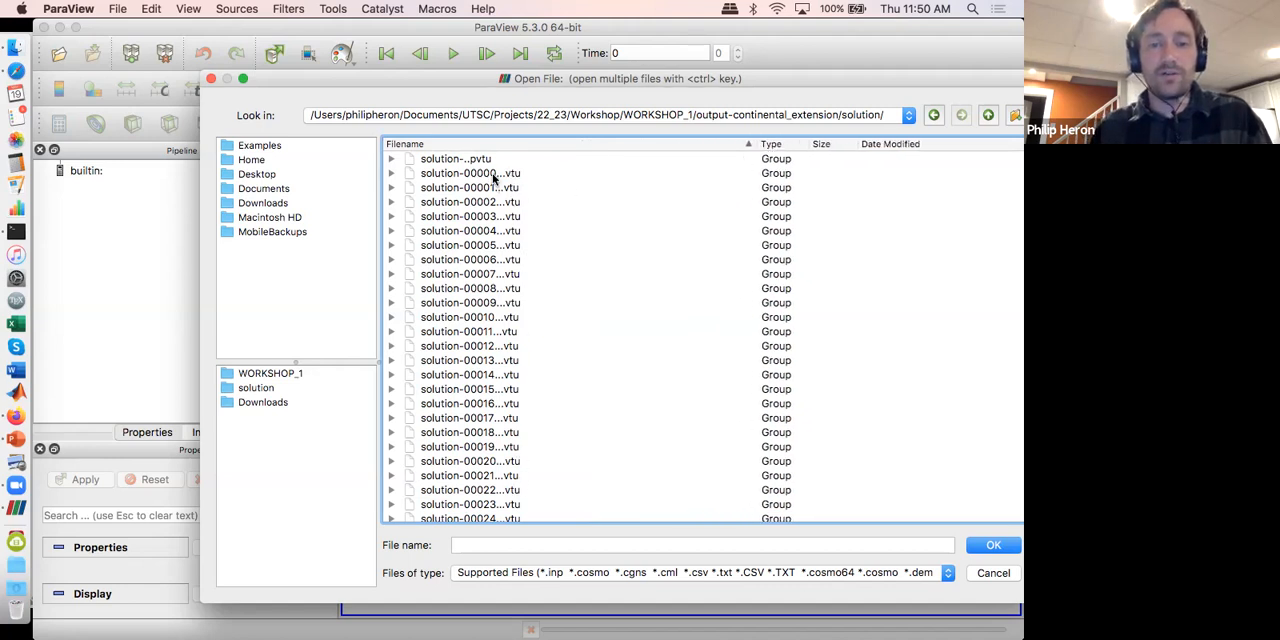
left_click(392, 174)
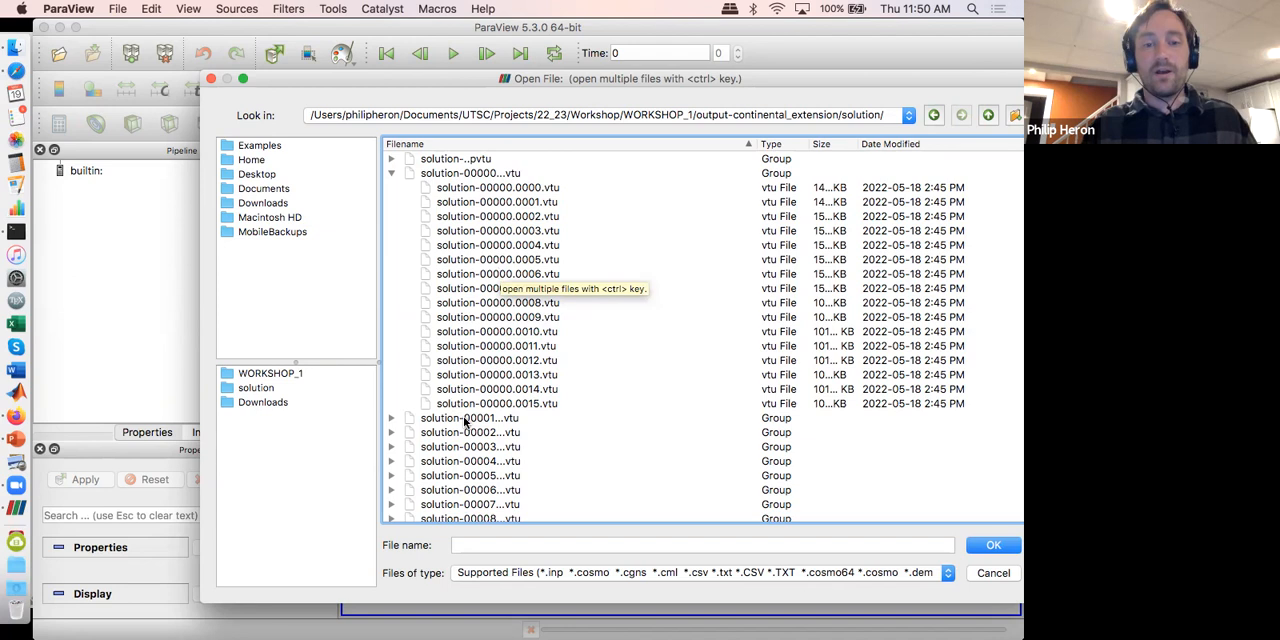
scroll(466, 422, "down", 7)
scroll(466, 422, "down", 4)
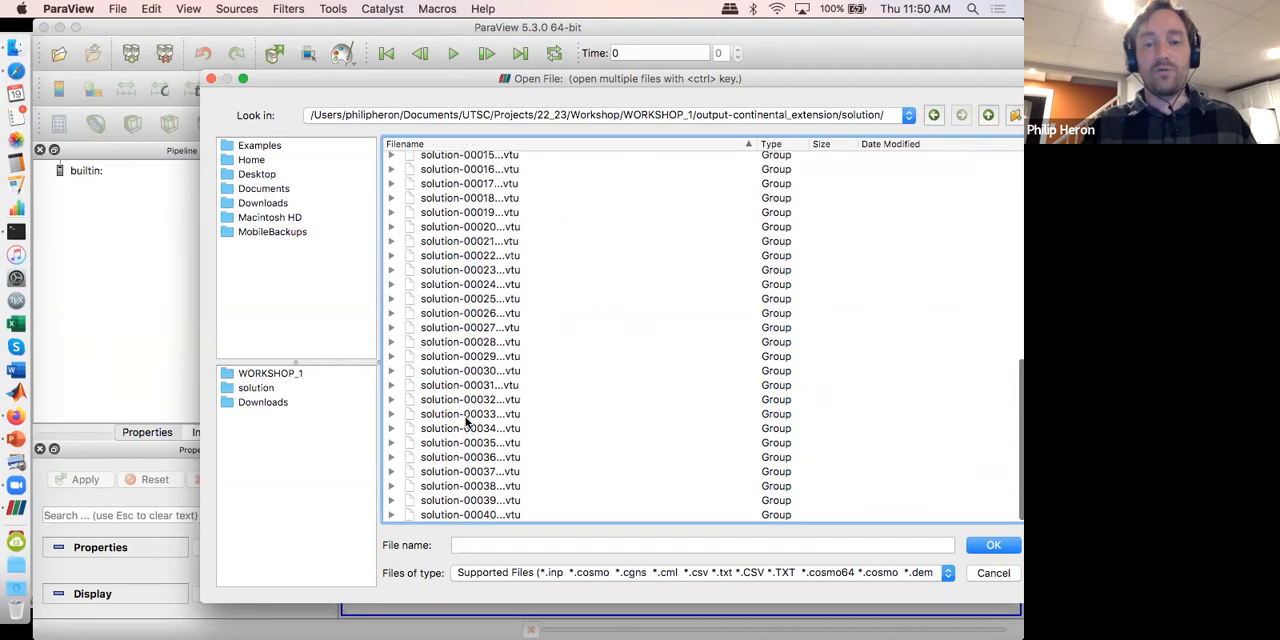
left_click(391, 514)
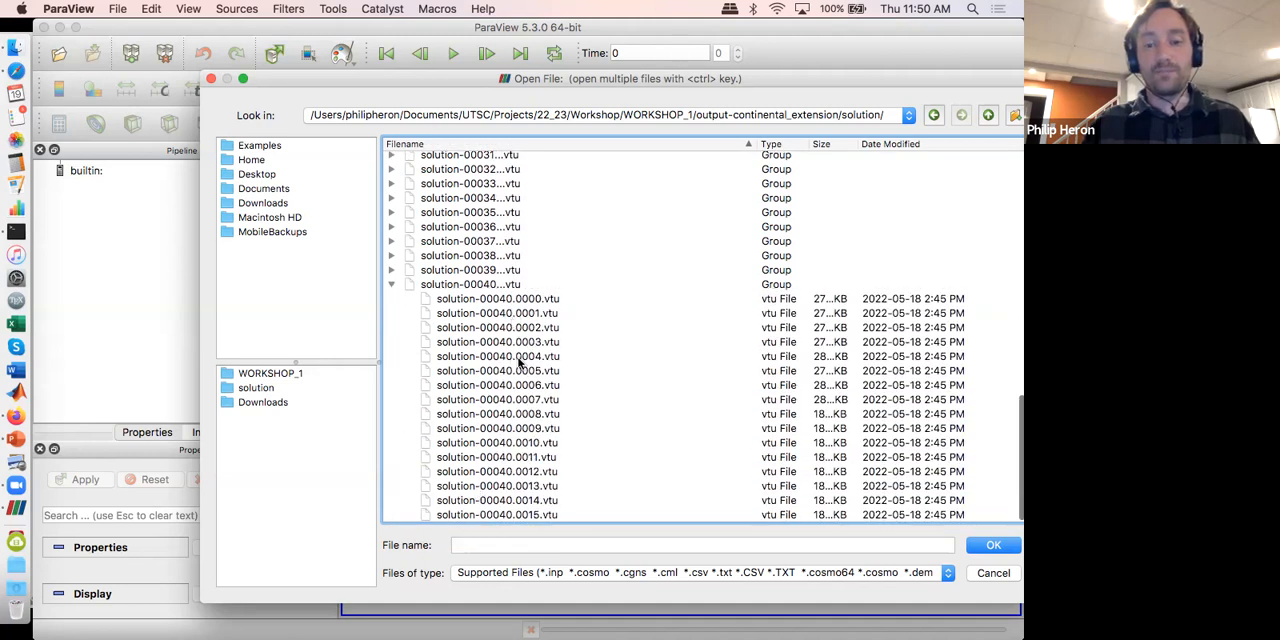
scroll(519, 362, "up", 15)
scroll(519, 362, "up", 2)
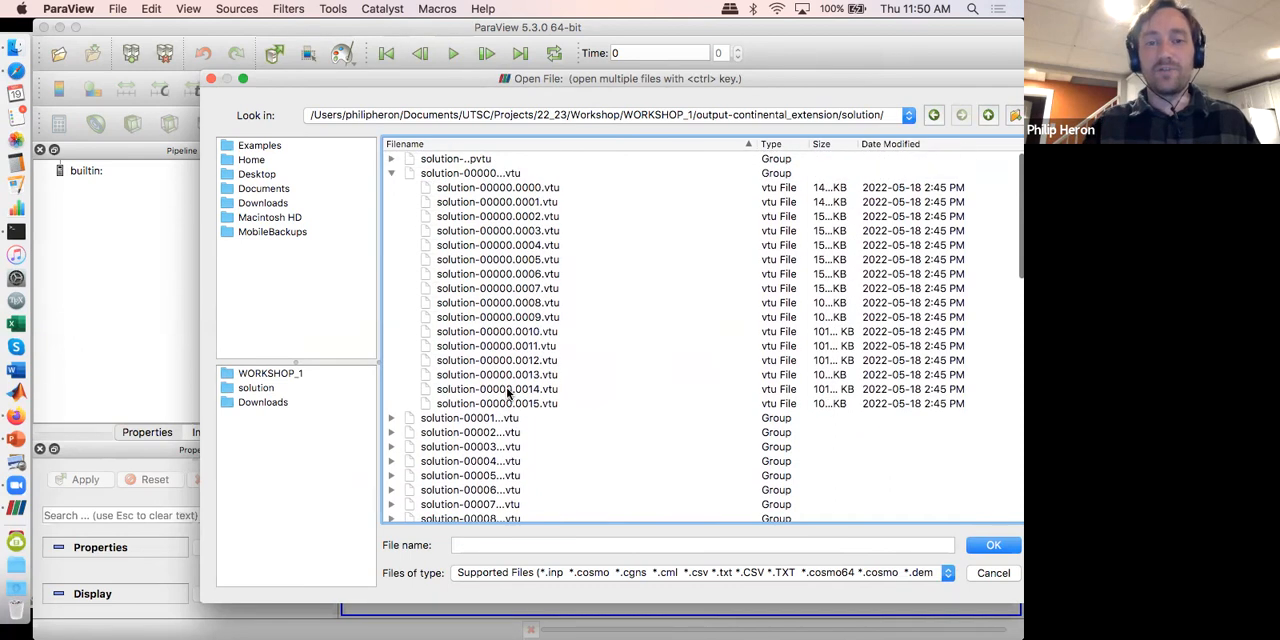
left_click(391, 174)
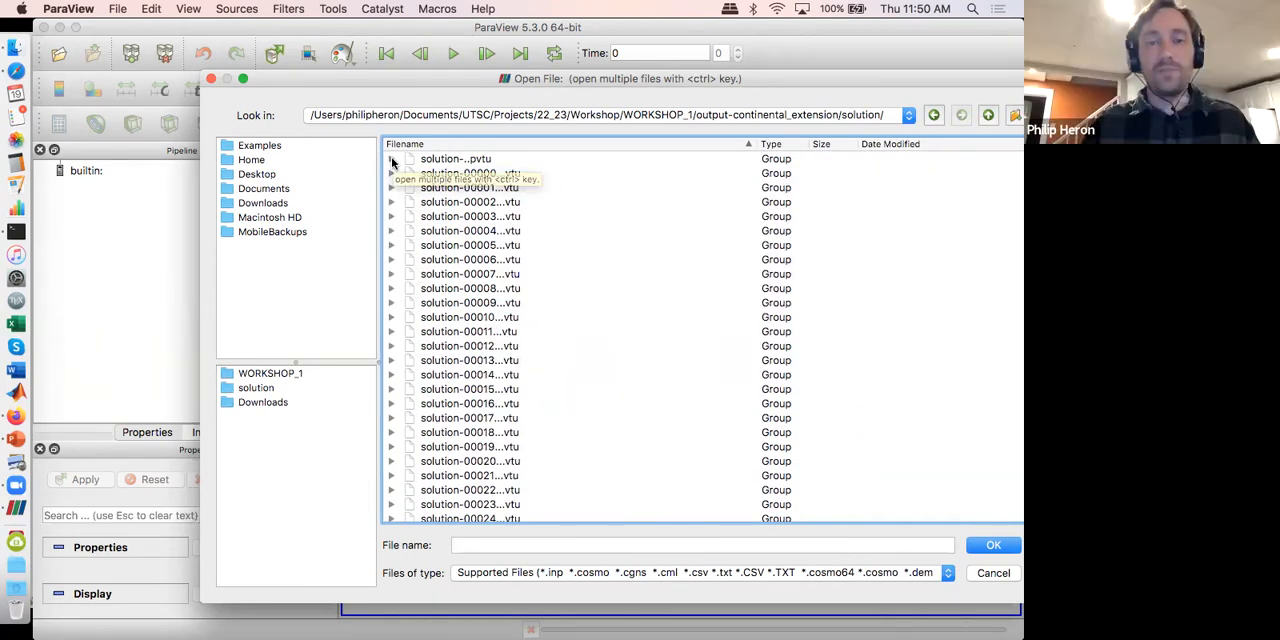
left_click(391, 159)
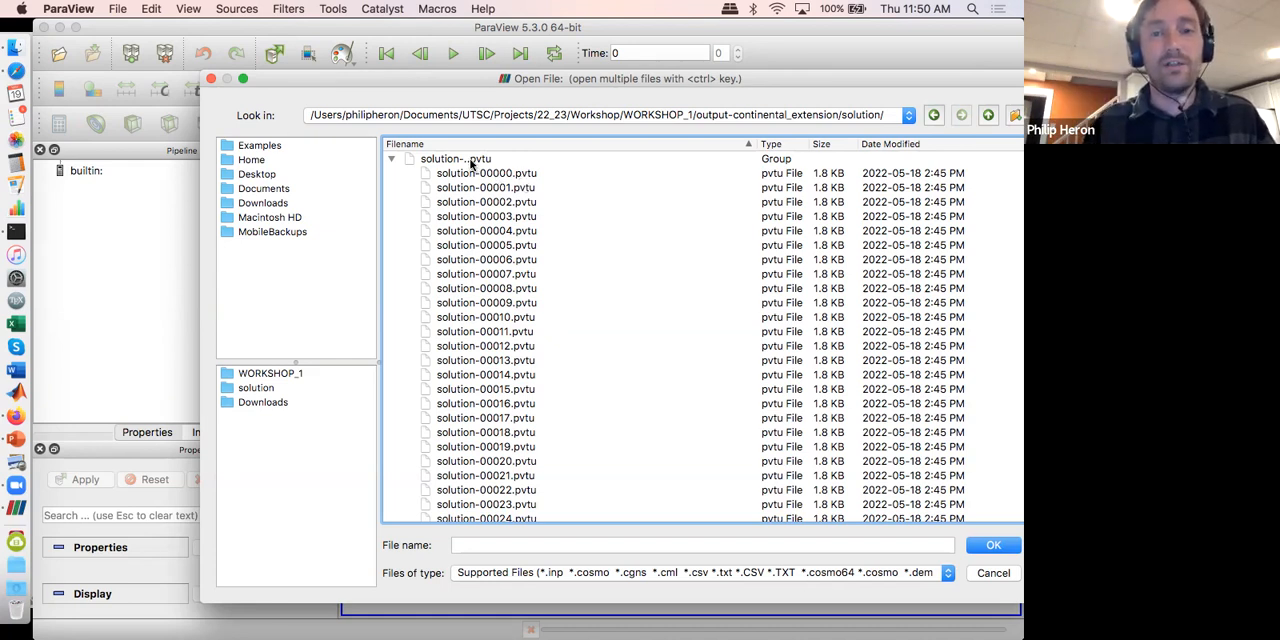
left_click(392, 159)
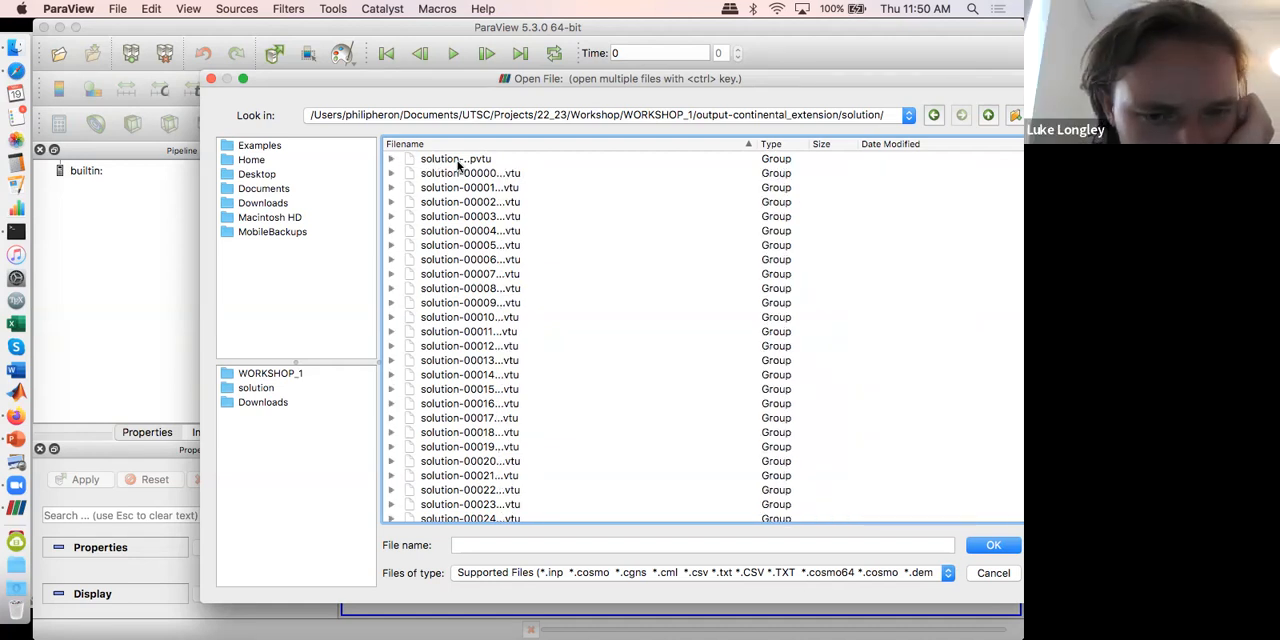
Step: Try loading the whole solution-..pvtu group and the single solution-00000.pvtu file, deleting each from the pipeline
double_click(457, 160)
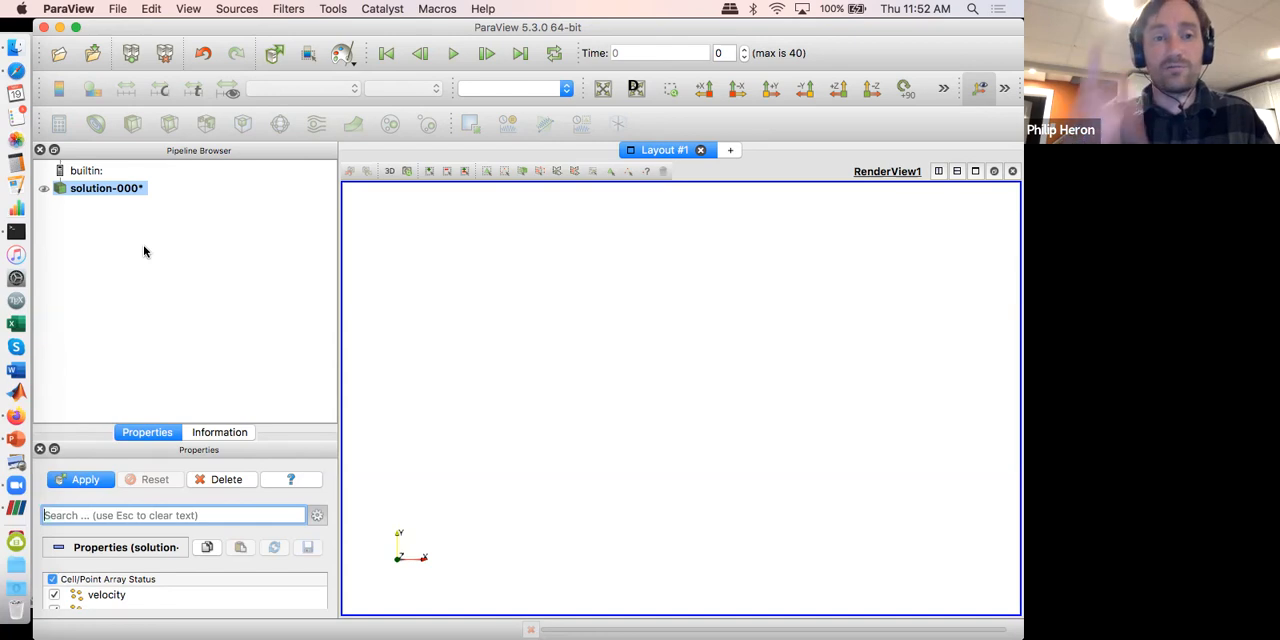
left_click(211, 478)
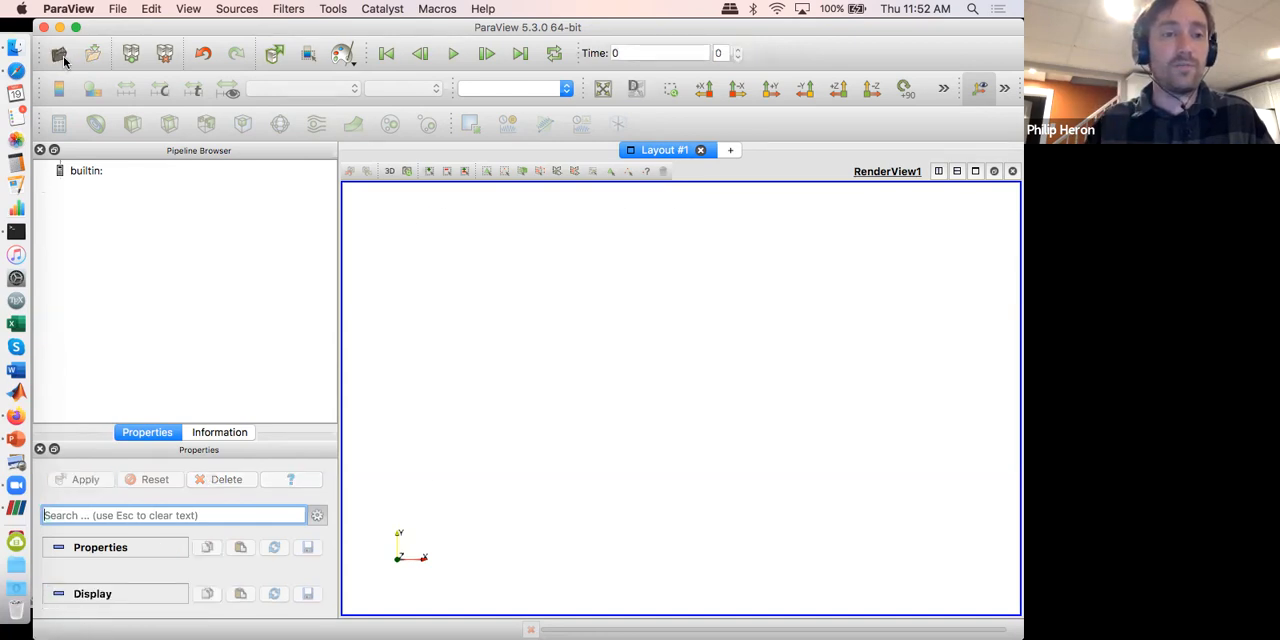
left_click(63, 56)
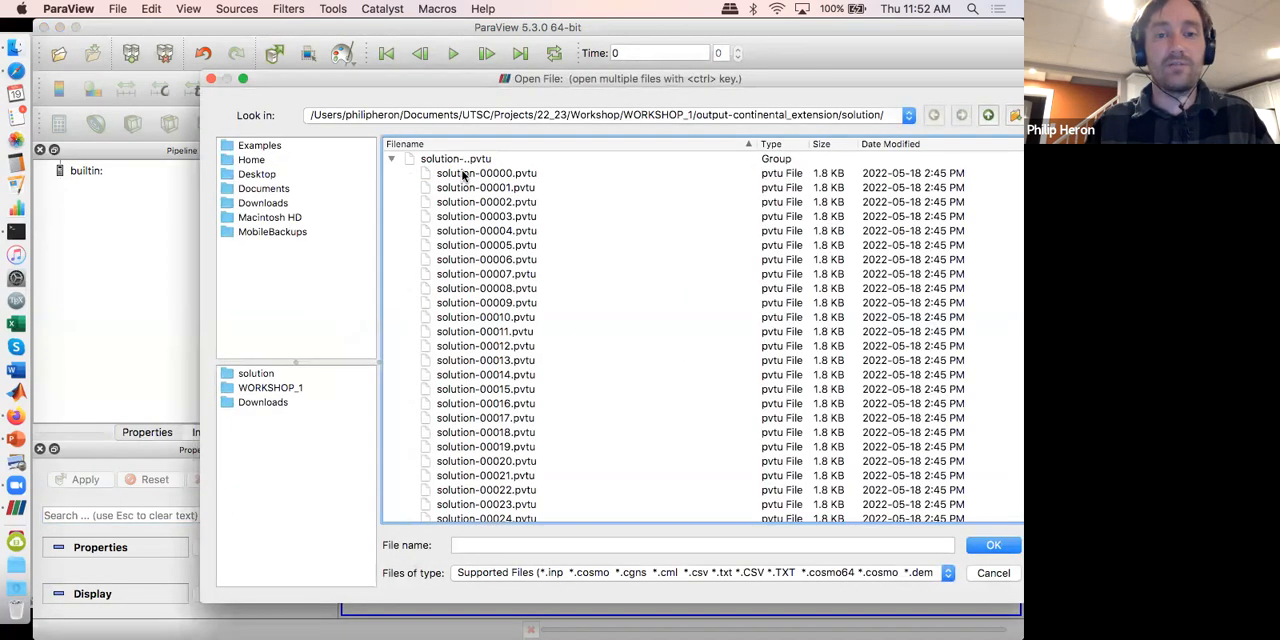
double_click(463, 175)
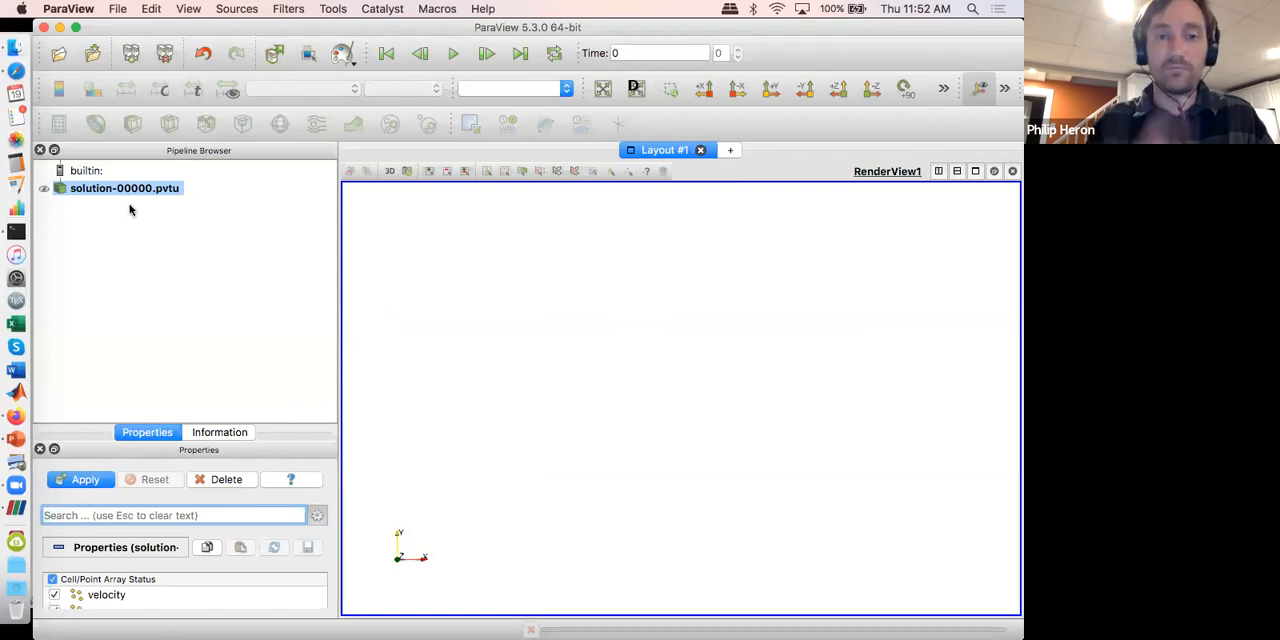
left_click(242, 482)
Step: Open the solution-..pvtu group as a time series and enlarge the properties area to show its array list
left_click(59, 54)
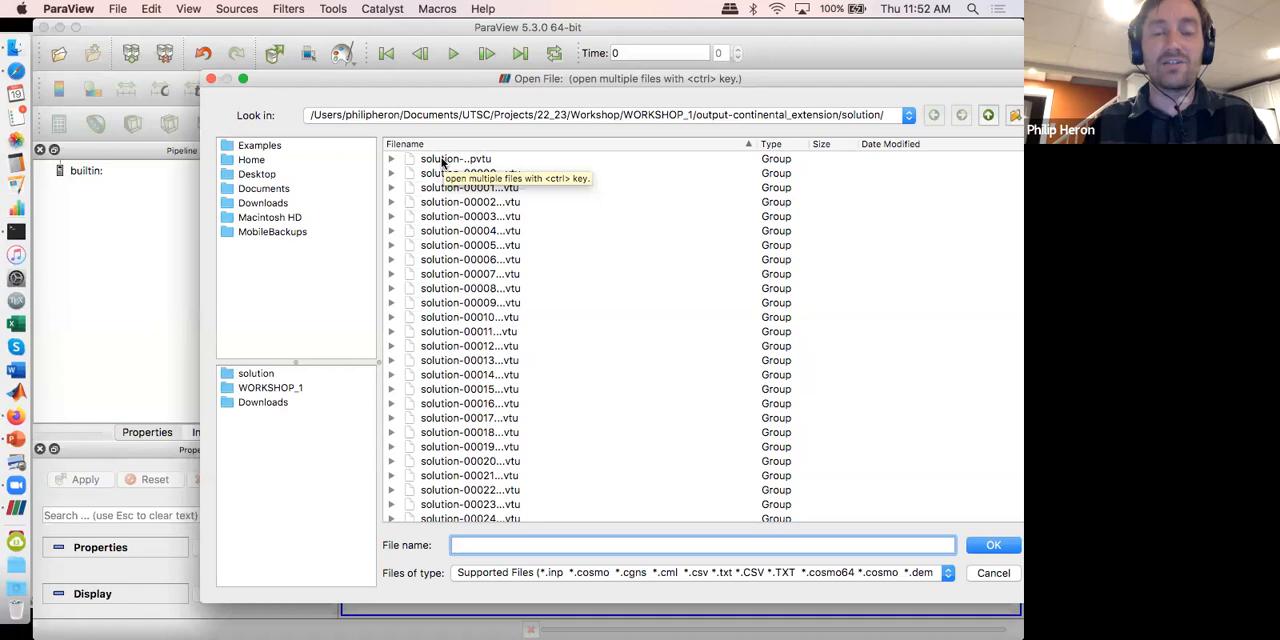
double_click(443, 160)
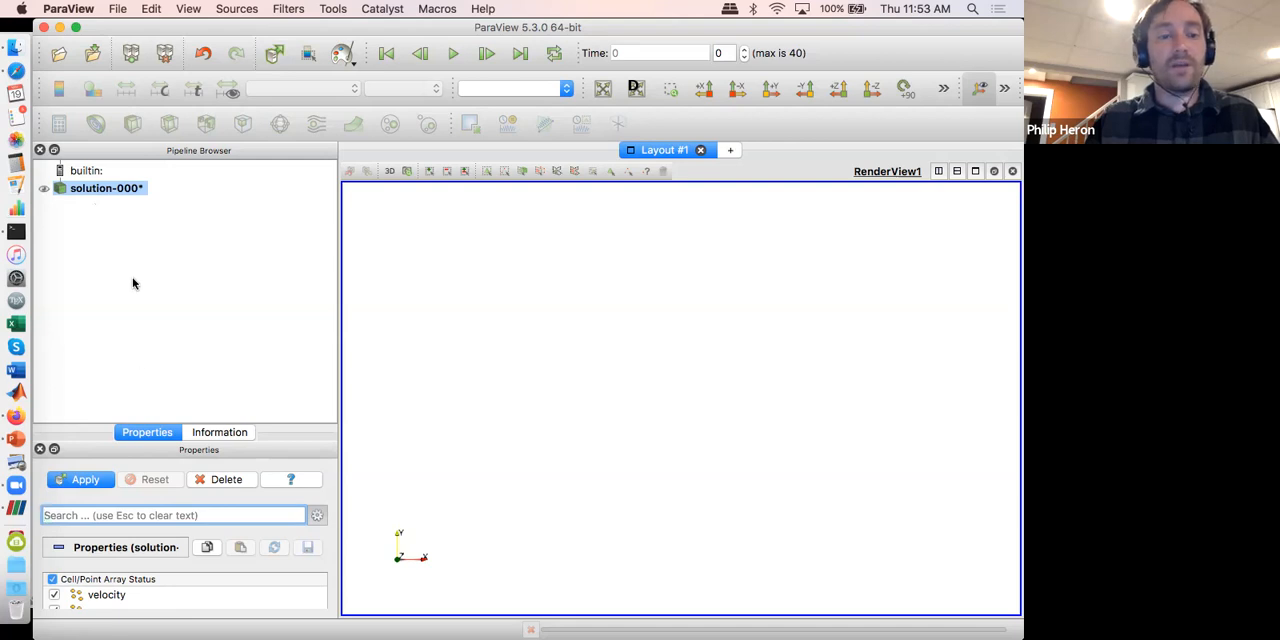
left_click_drag(183, 420, 183, 267)
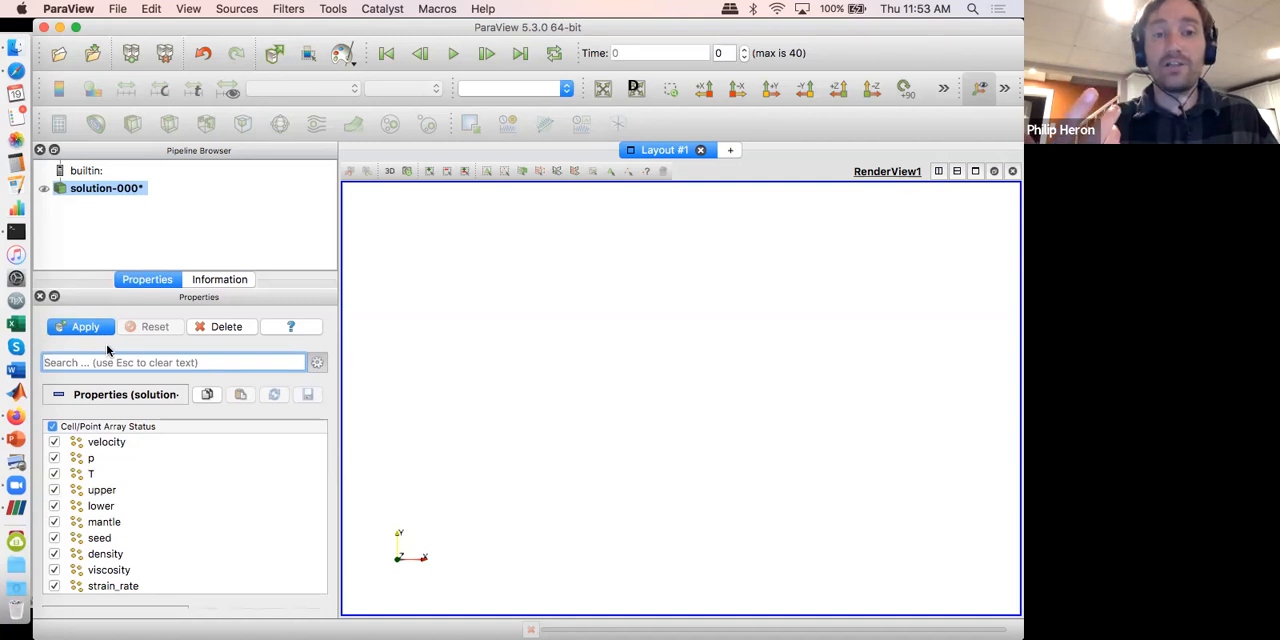
left_click(450, 41)
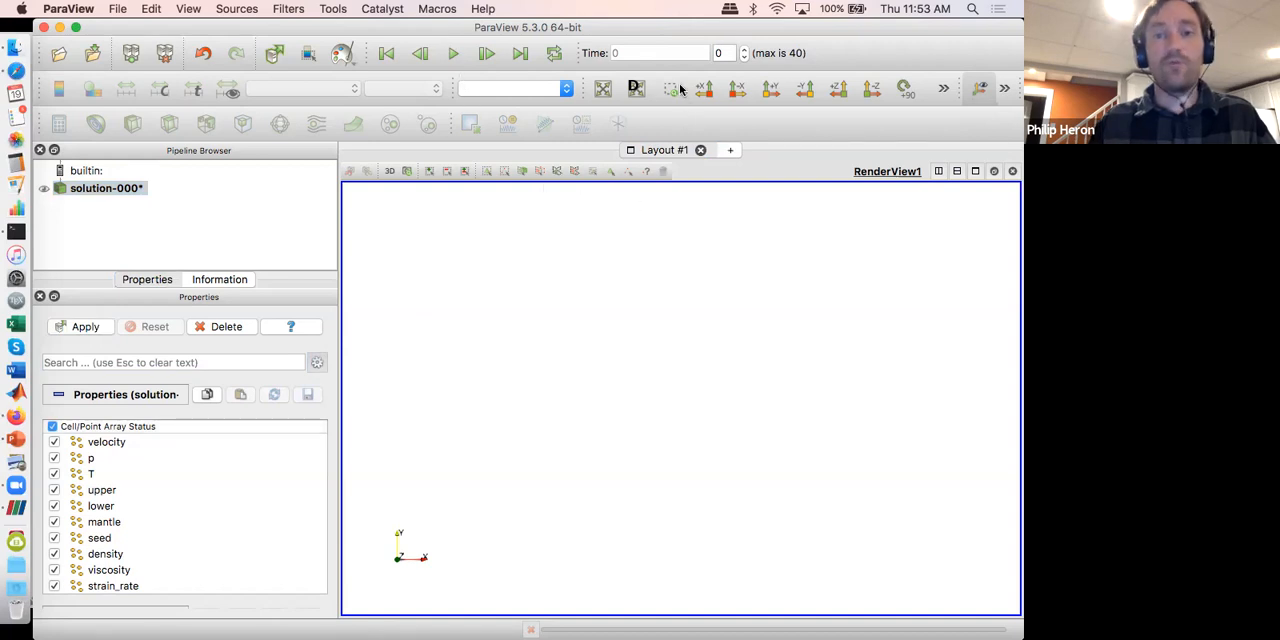
left_click(455, 80)
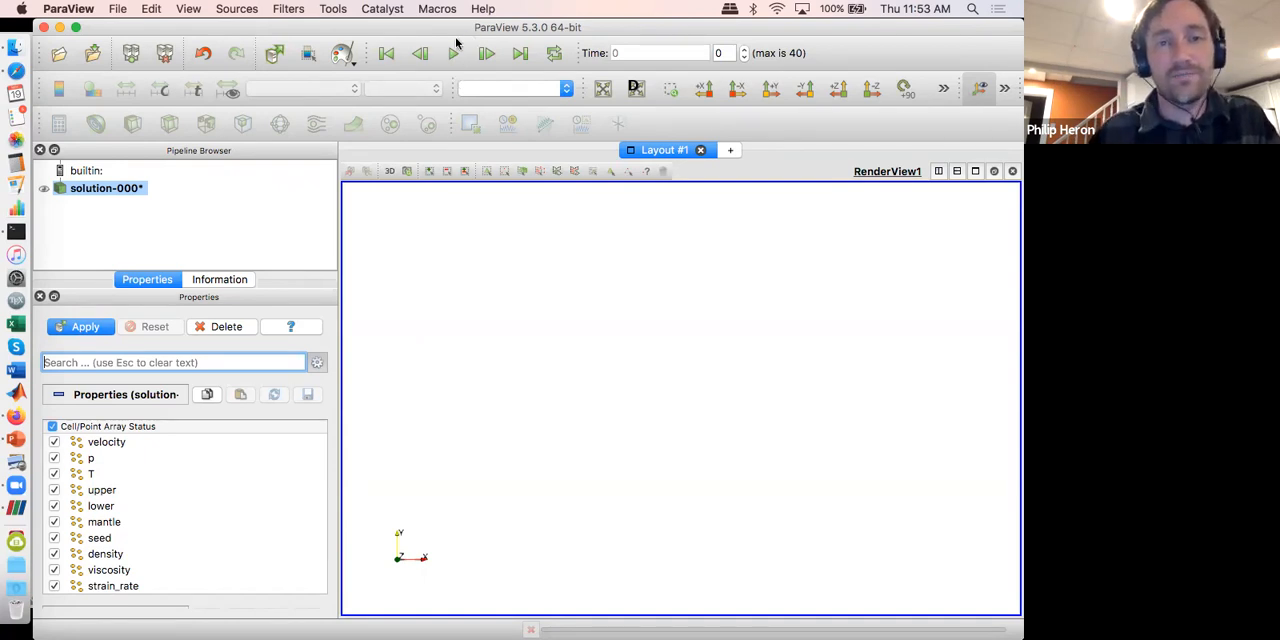
left_click(457, 40)
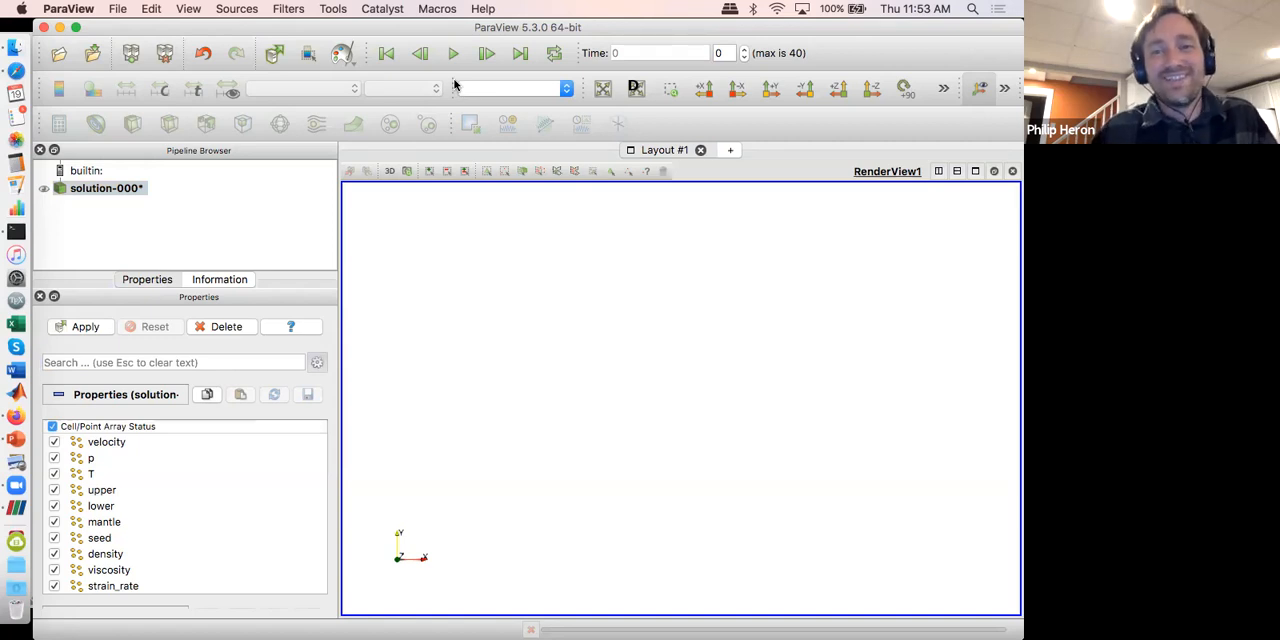
Step: Review the cell/point arrays of solution-000*, keep them all enabled, and apply the settings to render the dataset
left_click(172, 467)
scroll(172, 465, "down", 1)
scroll(172, 465, "up", 1)
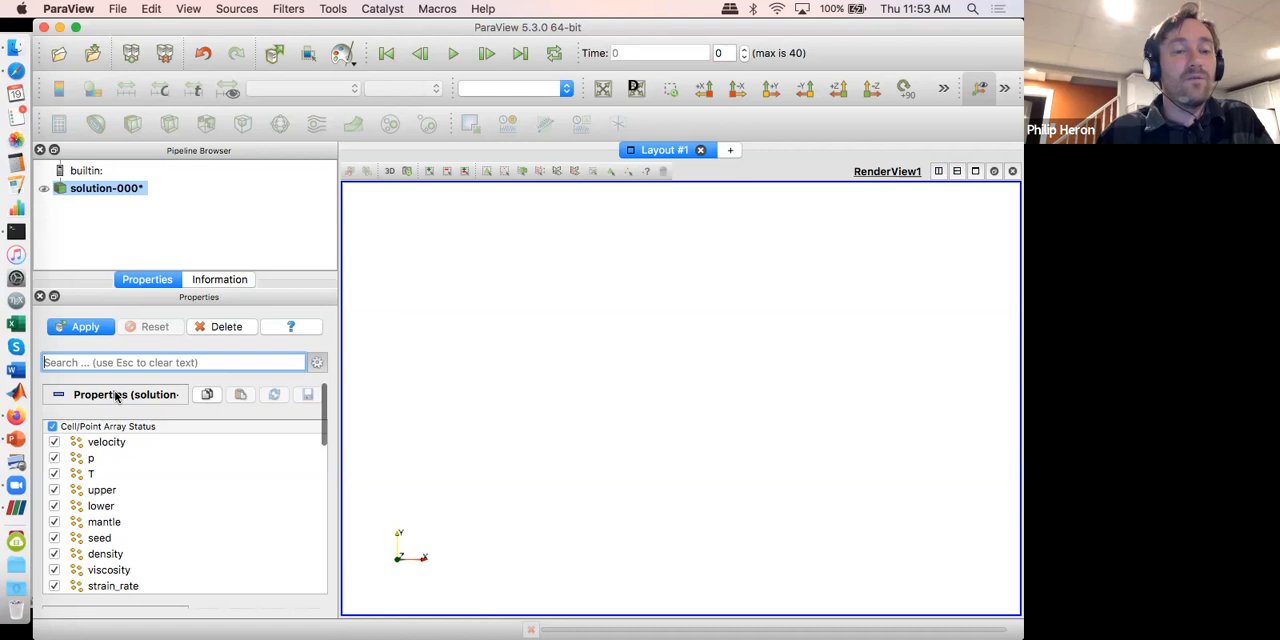
scroll(145, 458, "down", 1)
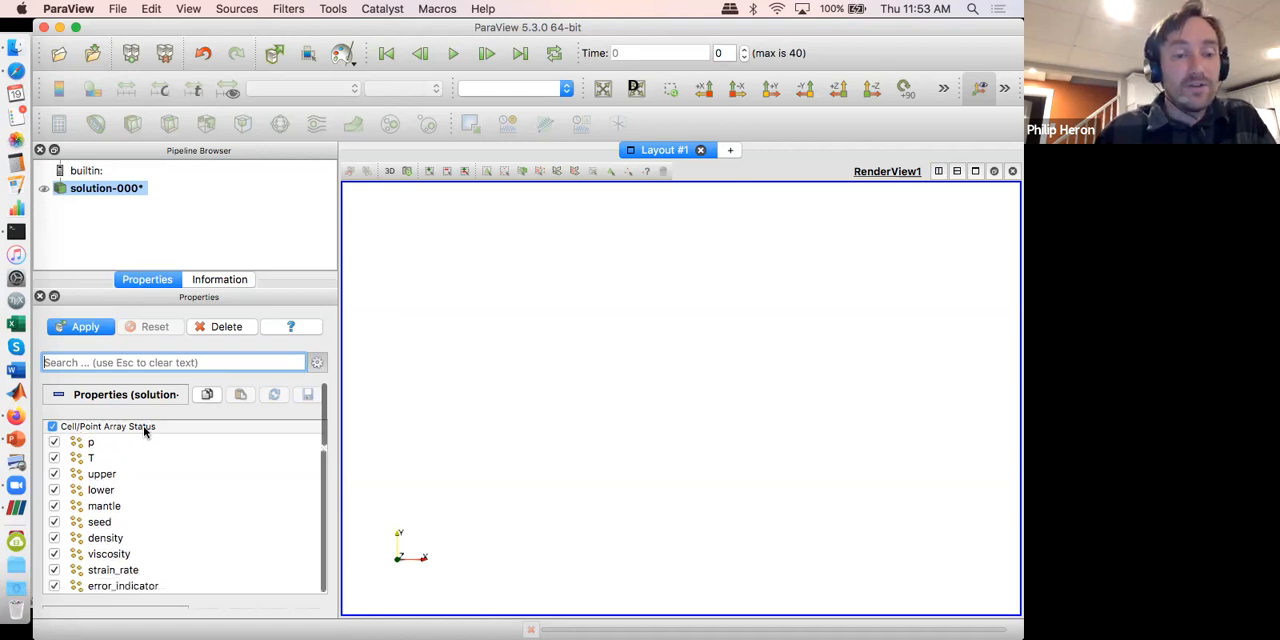
scroll(135, 452, "up", 1)
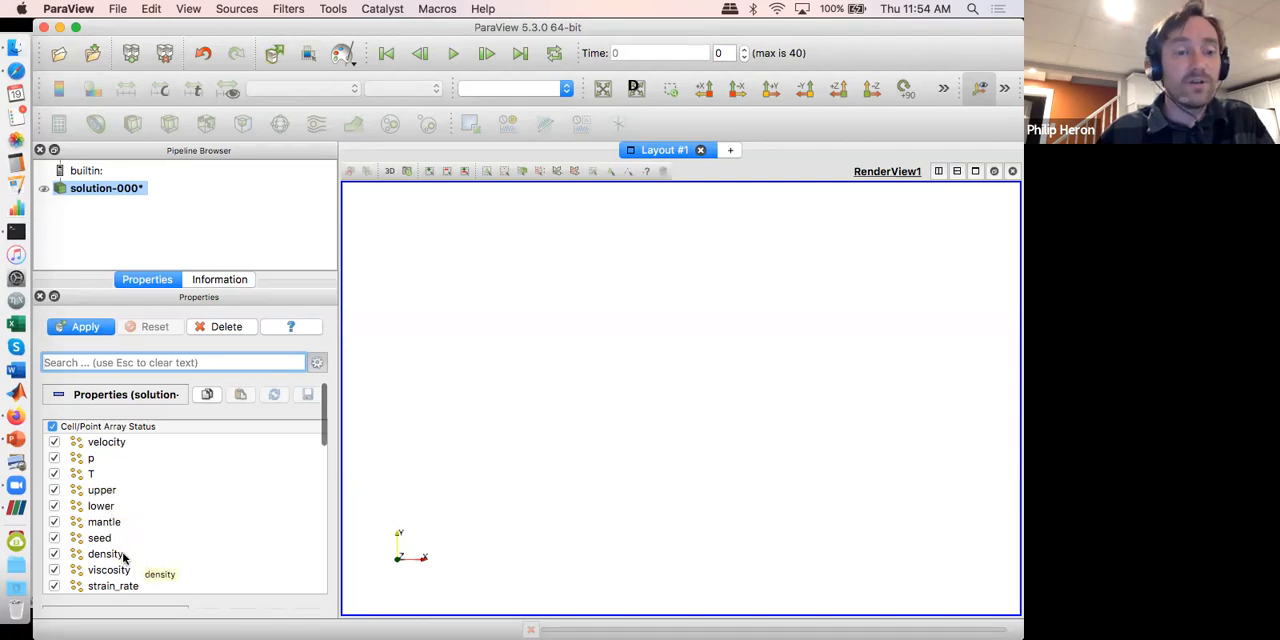
scroll(127, 562, "down", 1)
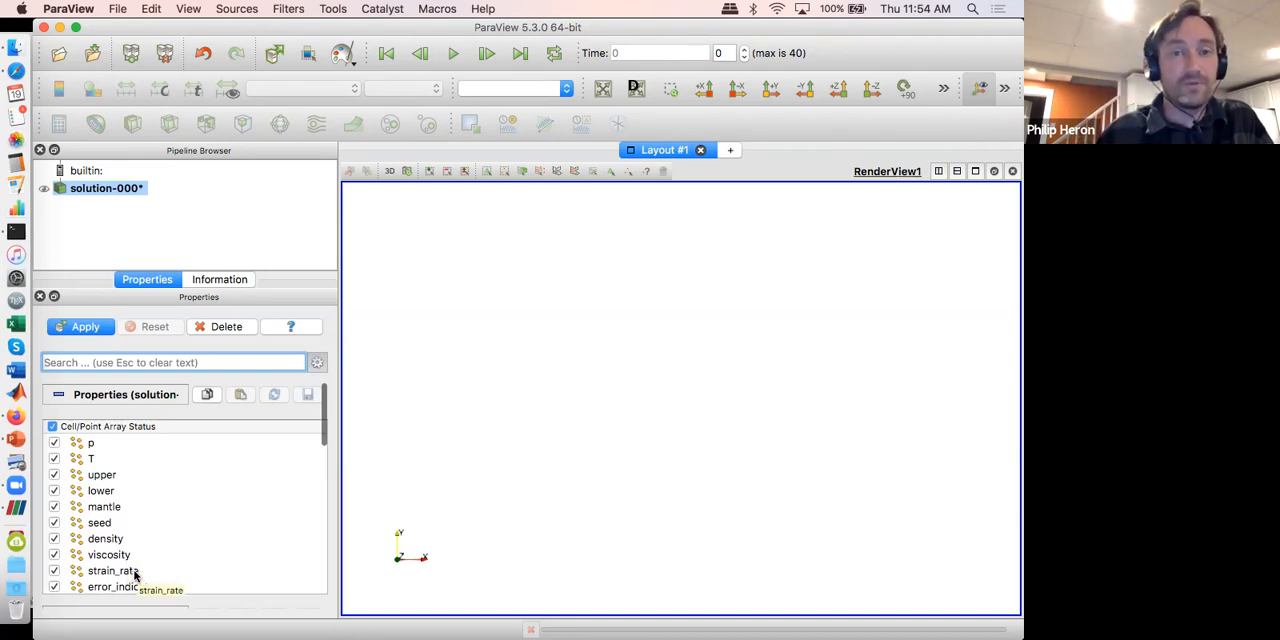
scroll(174, 571, "up", 1)
scroll(174, 571, "down", 1)
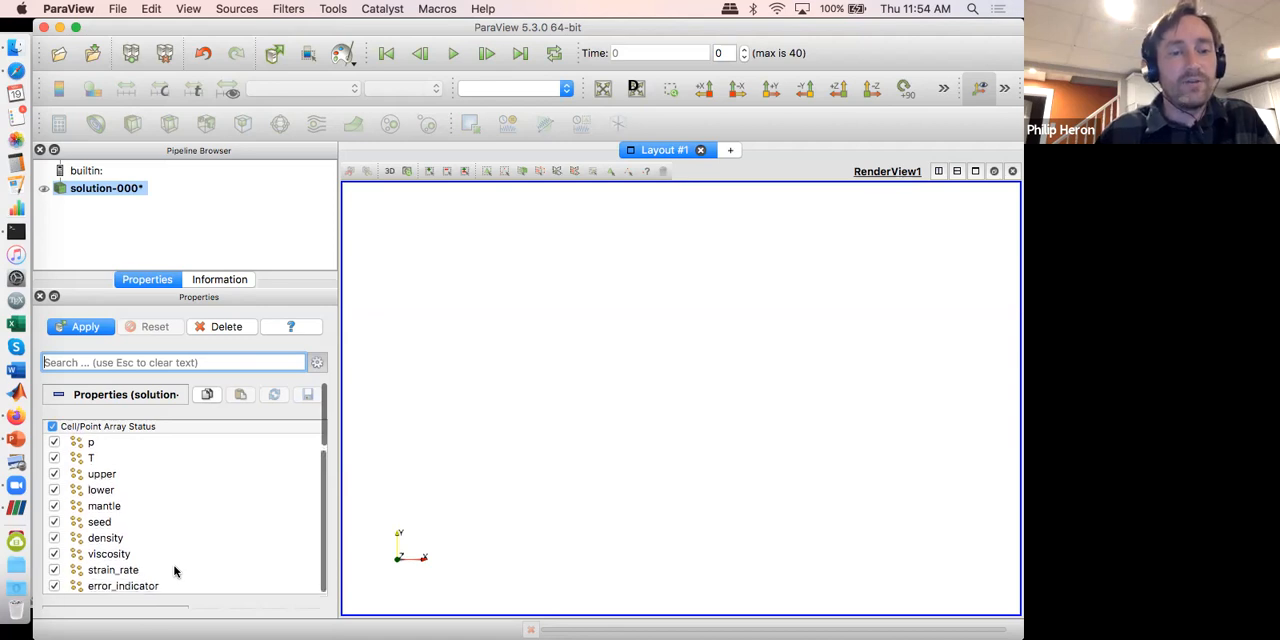
left_click(53, 570)
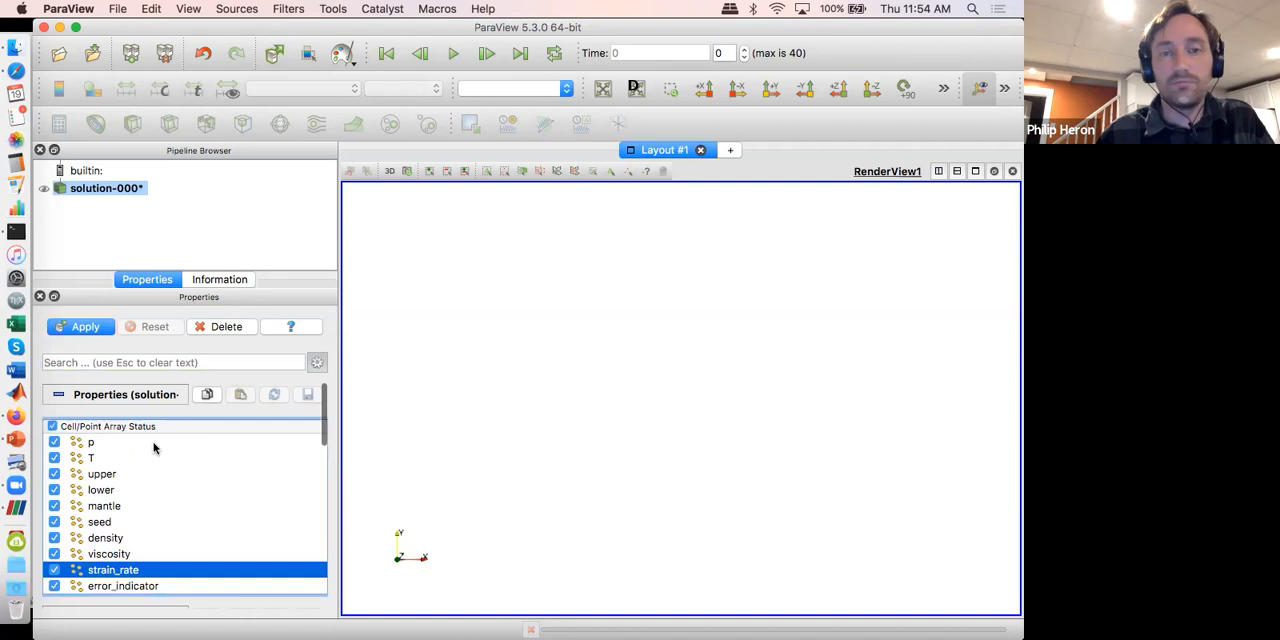
left_click(98, 330)
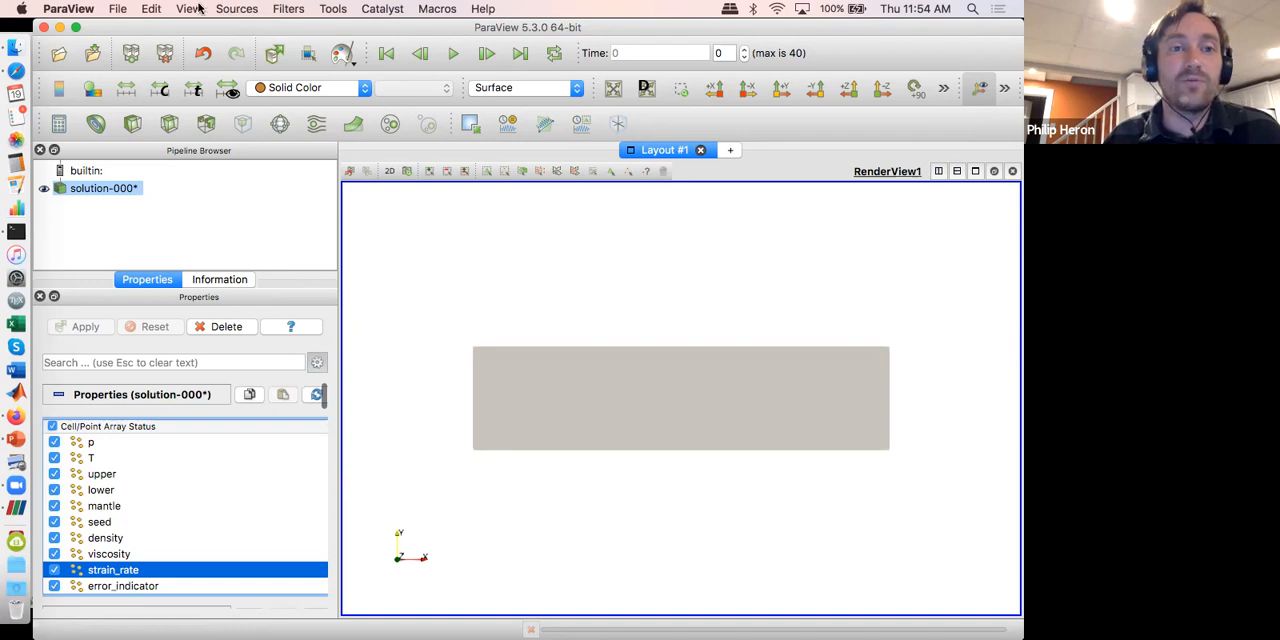
Step: Color the solution-000* surface by the upper field instead of a solid color
left_click(408, 40)
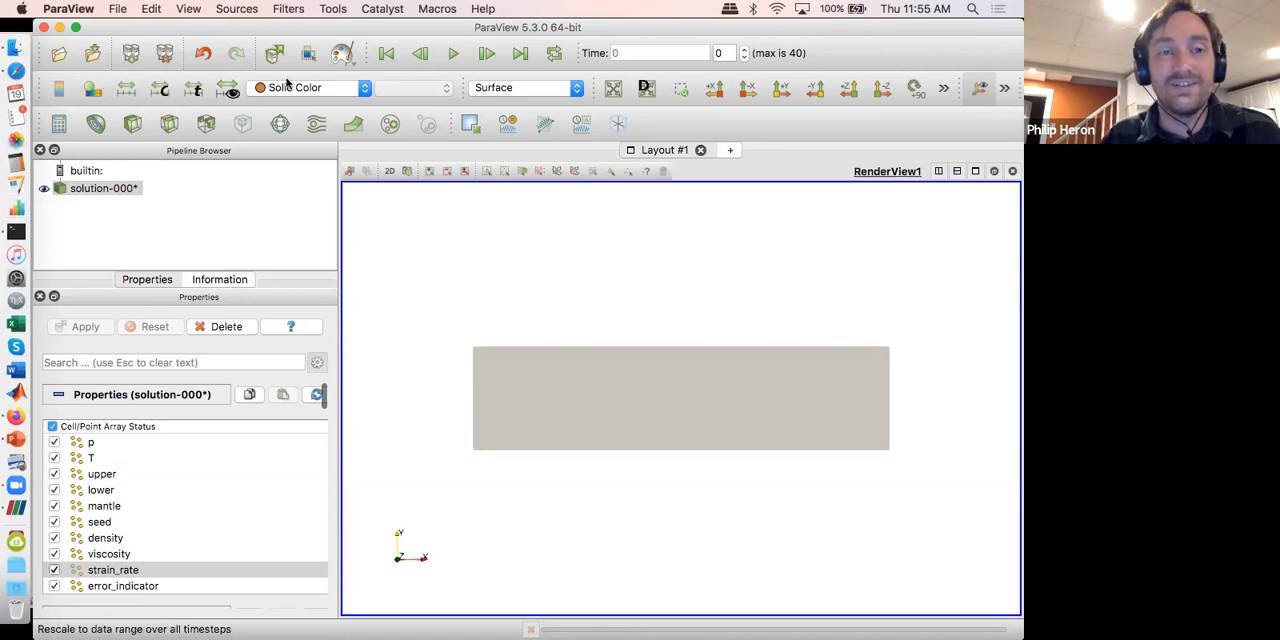
left_click(289, 86)
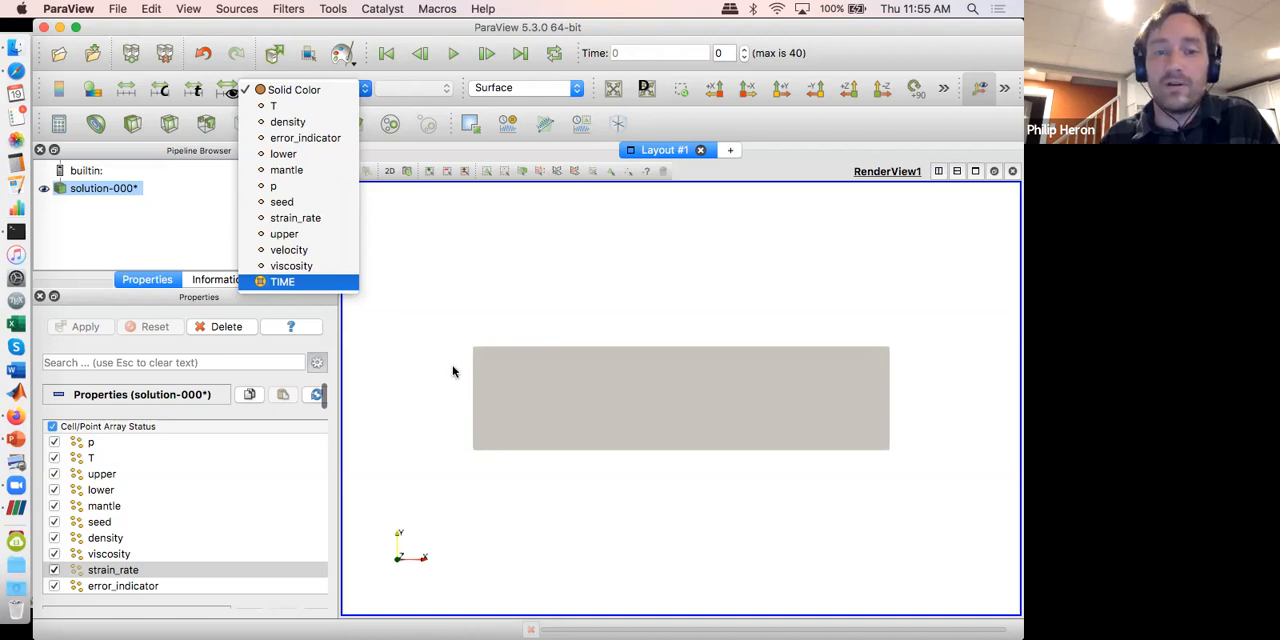
left_click(290, 234)
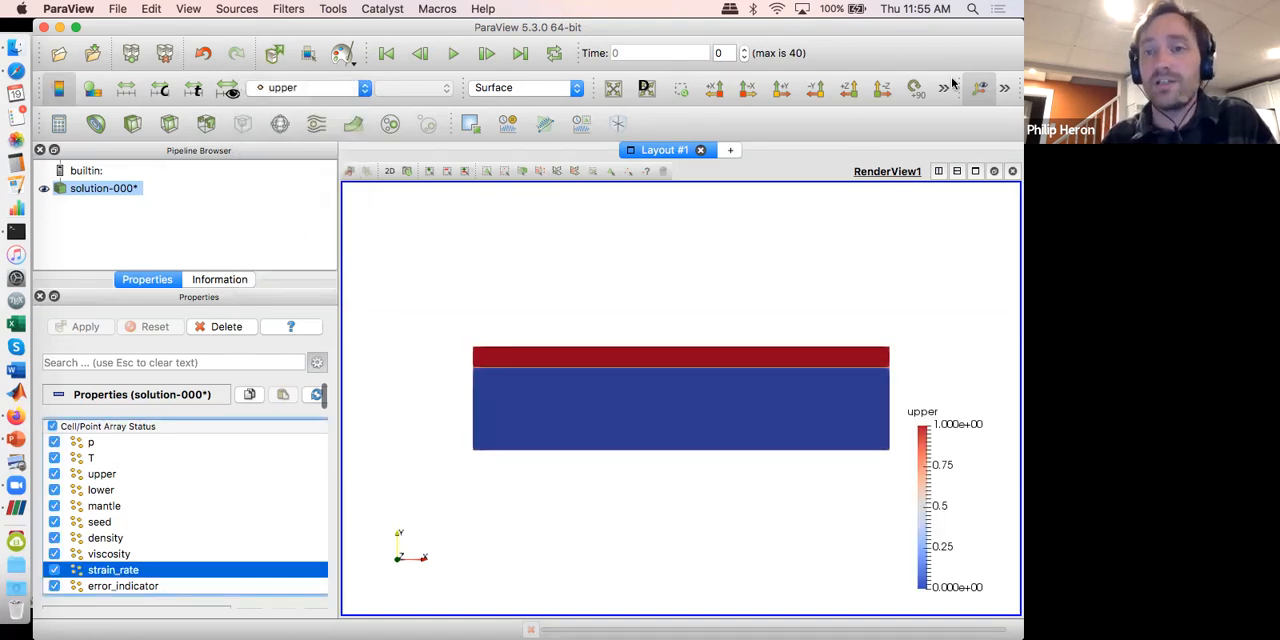
Step: Color the solution-000* surface by the lower, mantle and density fields in turn to compare them
left_click(1014, 154)
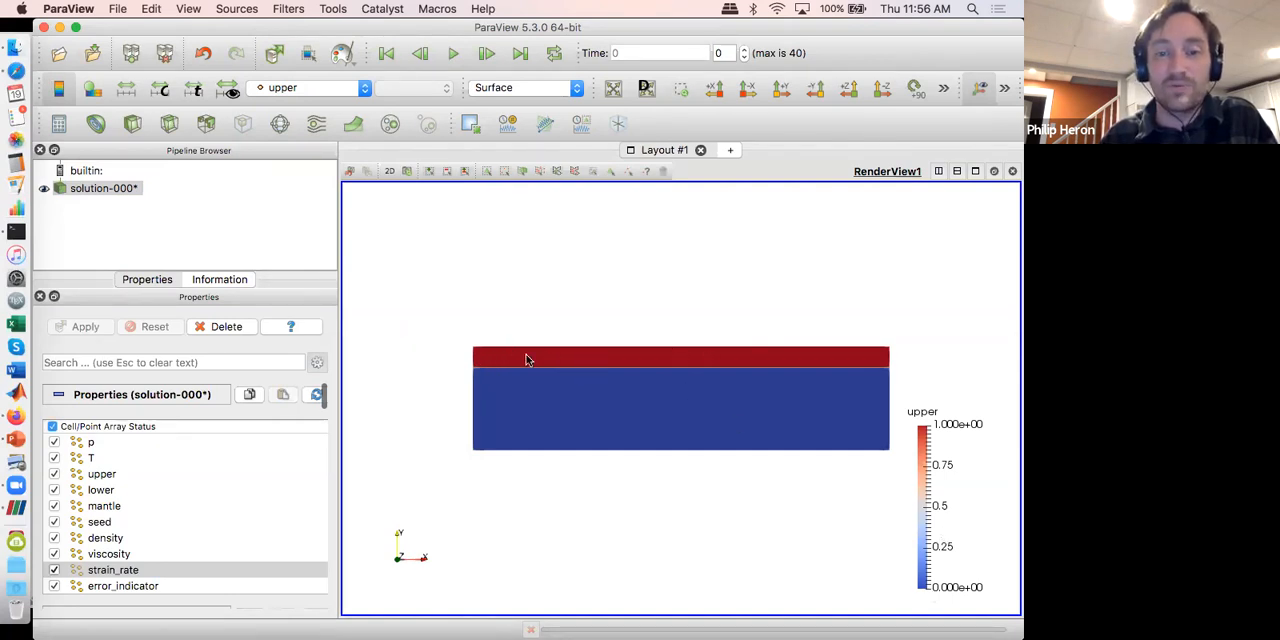
left_click(331, 89)
left_click(331, 93)
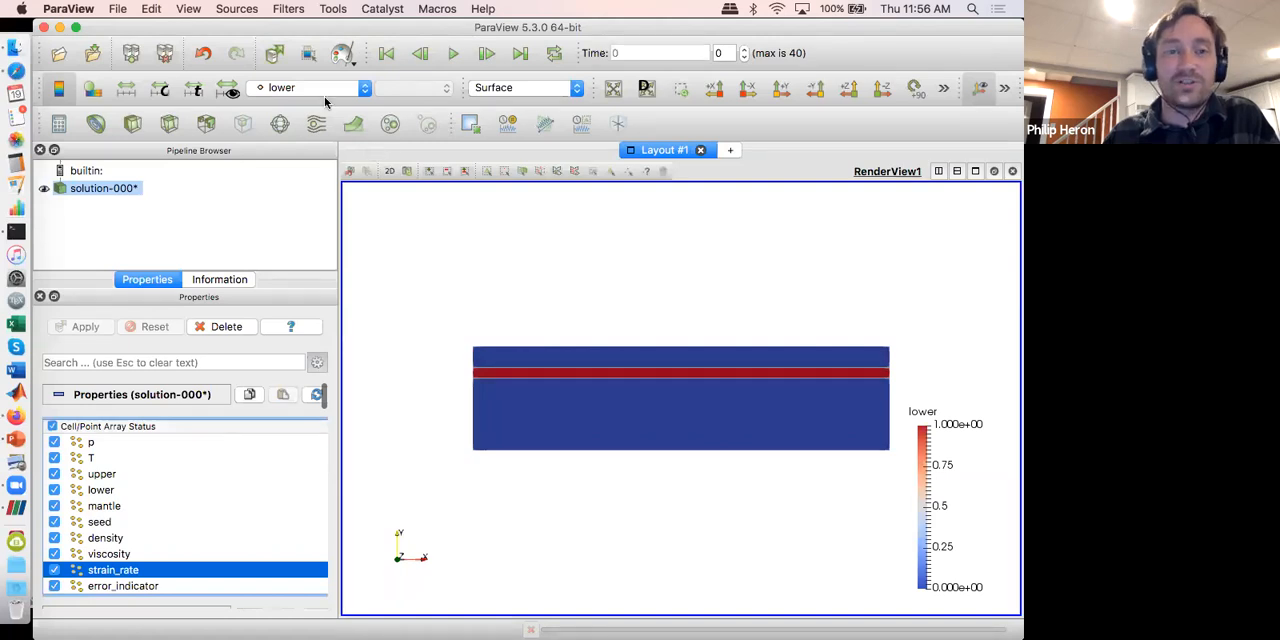
left_click(322, 90)
left_click(313, 109)
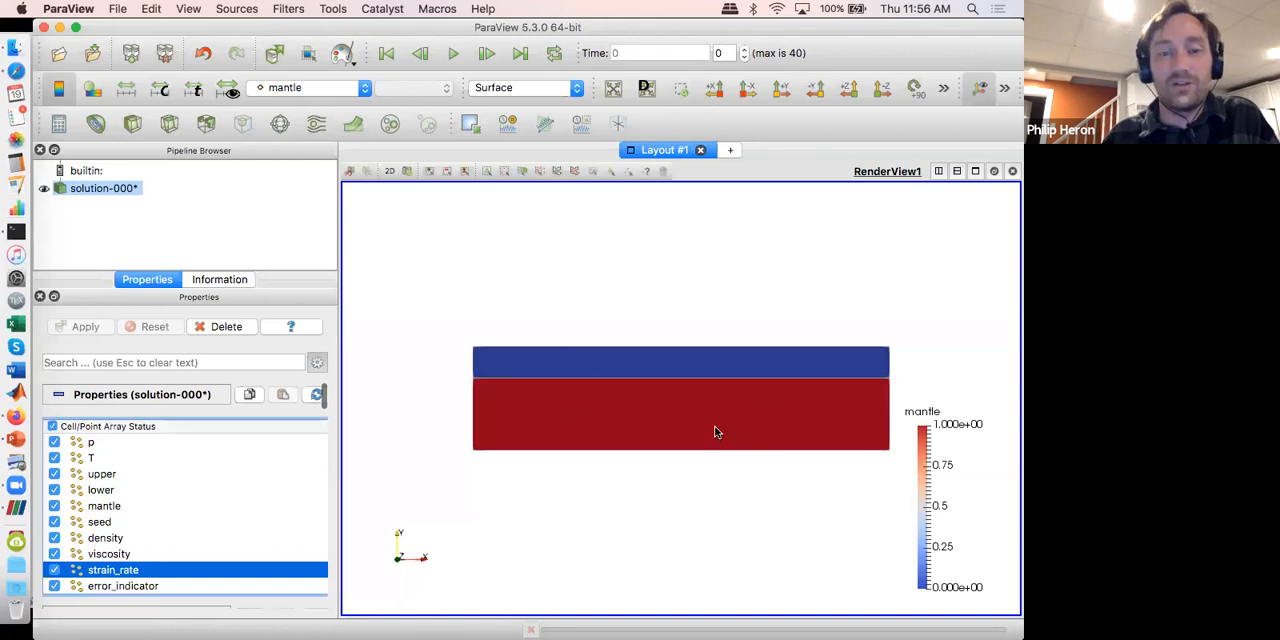
left_click(335, 86)
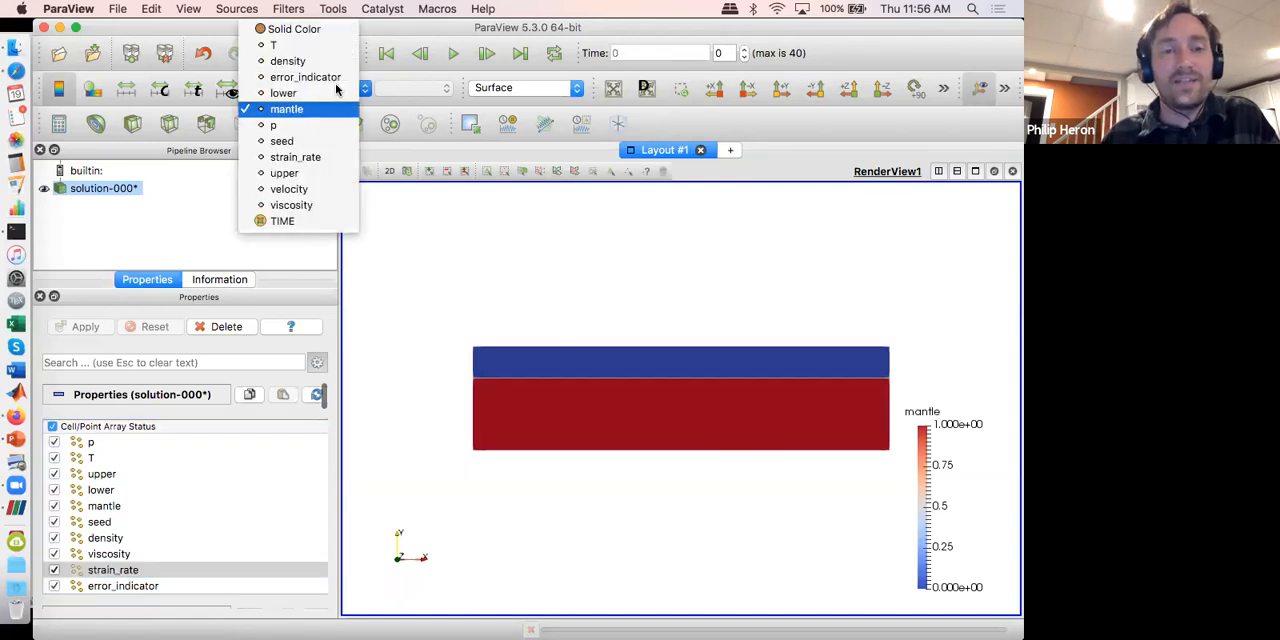
left_click(310, 64)
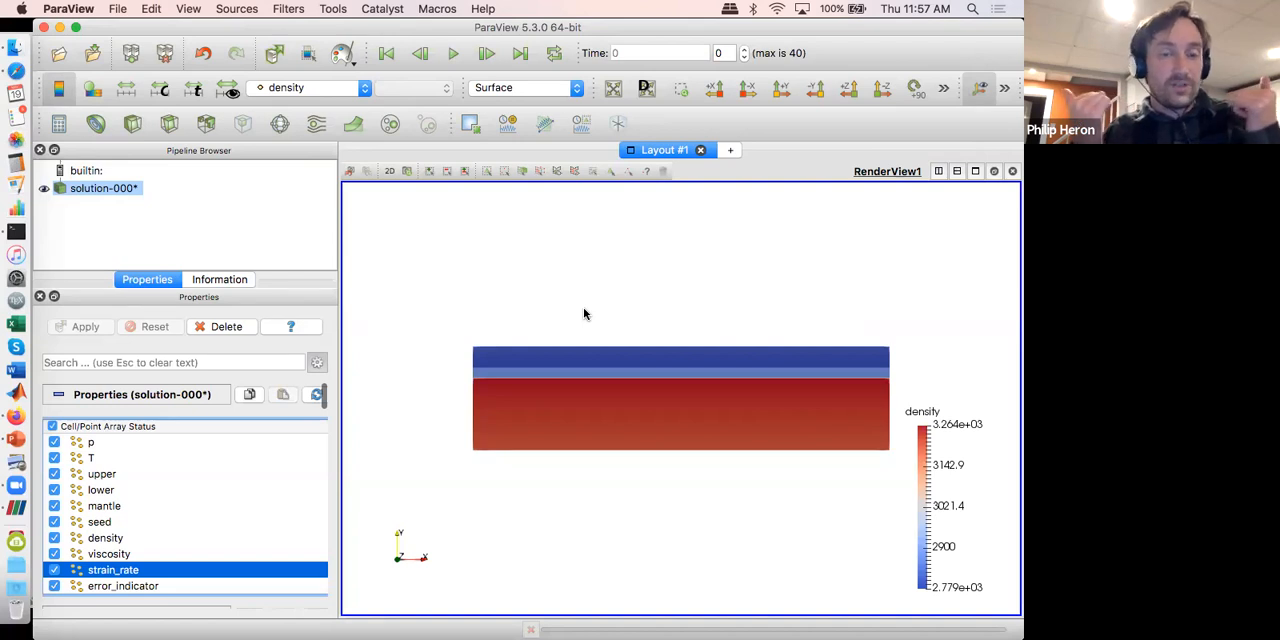
Step: Play the density time series through to time step 40 and move the density legend horizontally above the model
left_click(456, 56)
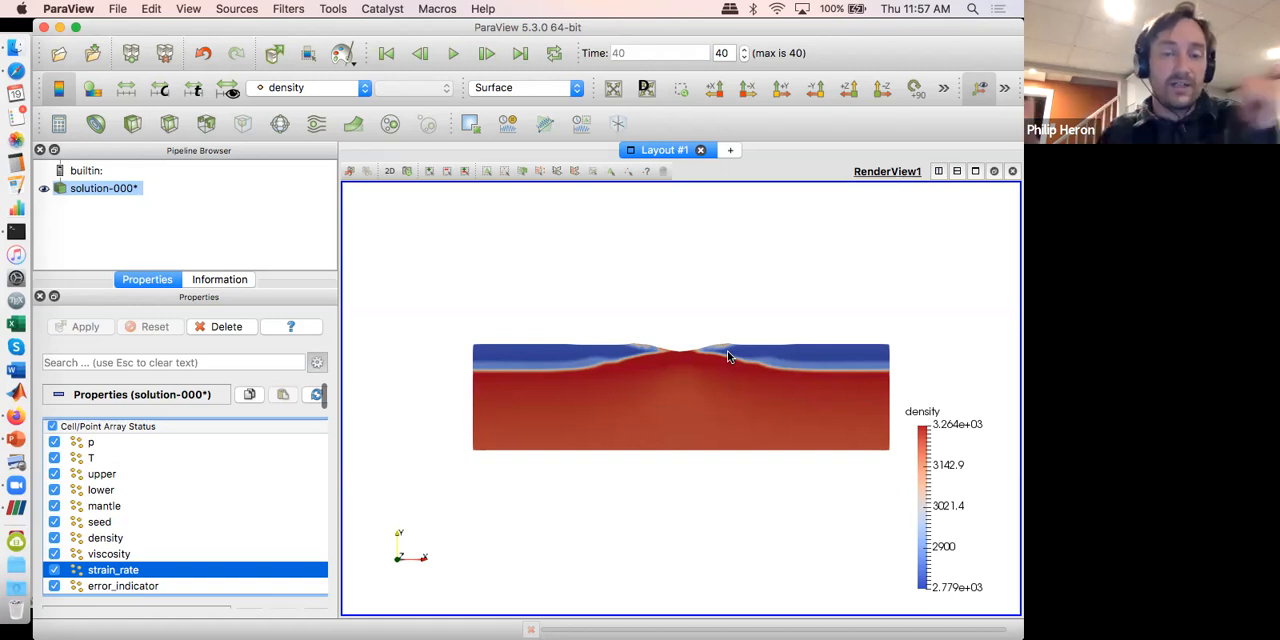
left_click(456, 47)
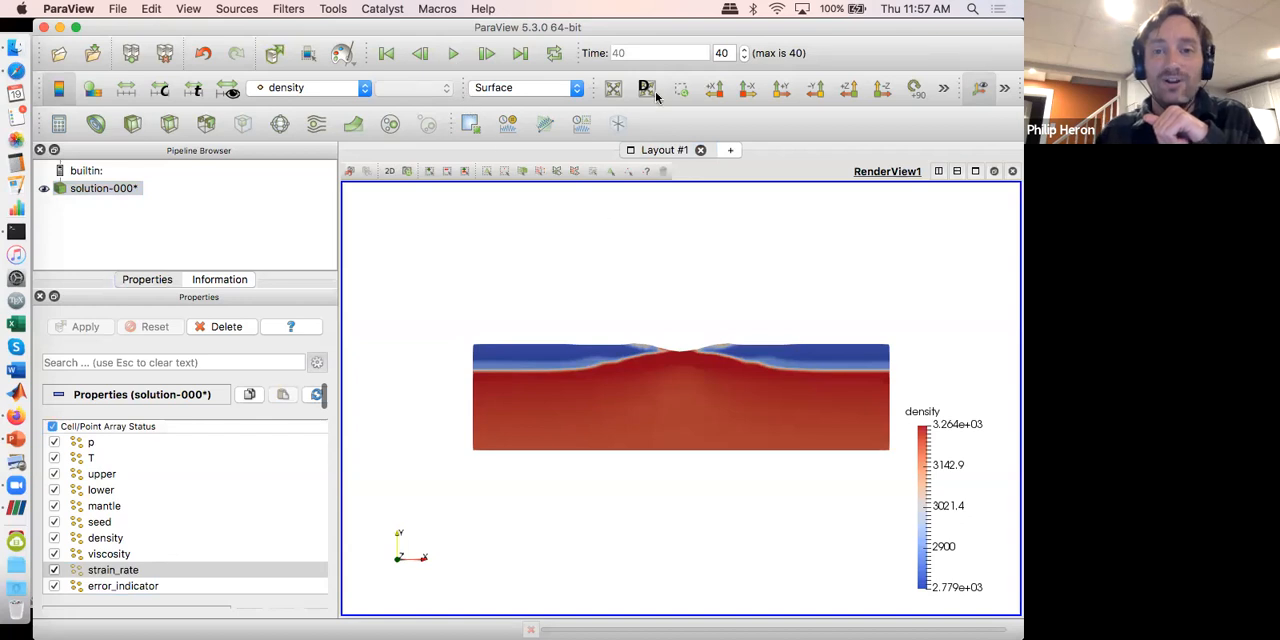
left_click(480, 87)
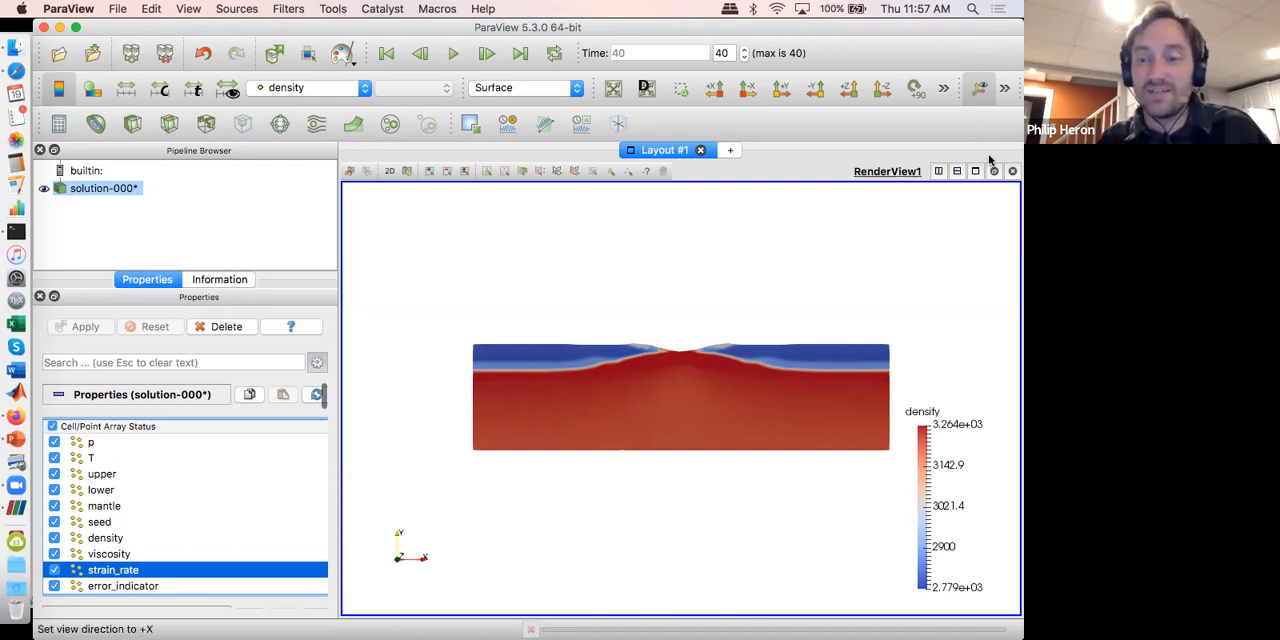
left_click_drag(938, 465, 649, 210)
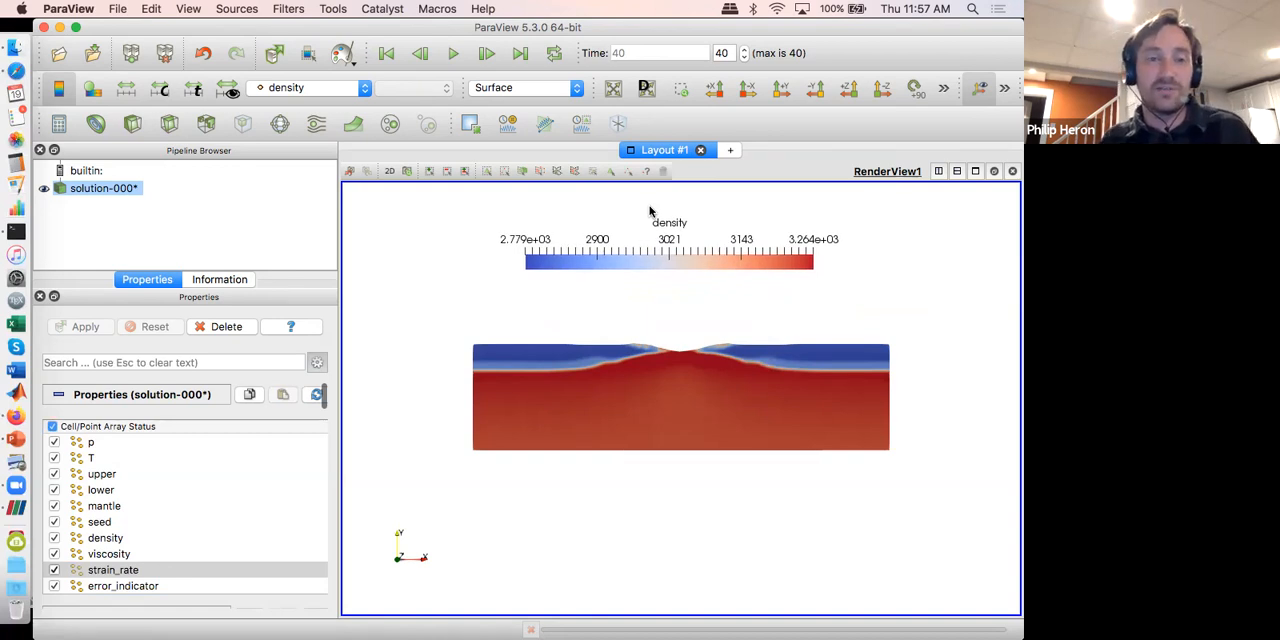
Step: Color the model by the mantle field and return the time series to the first time step
left_click(318, 90)
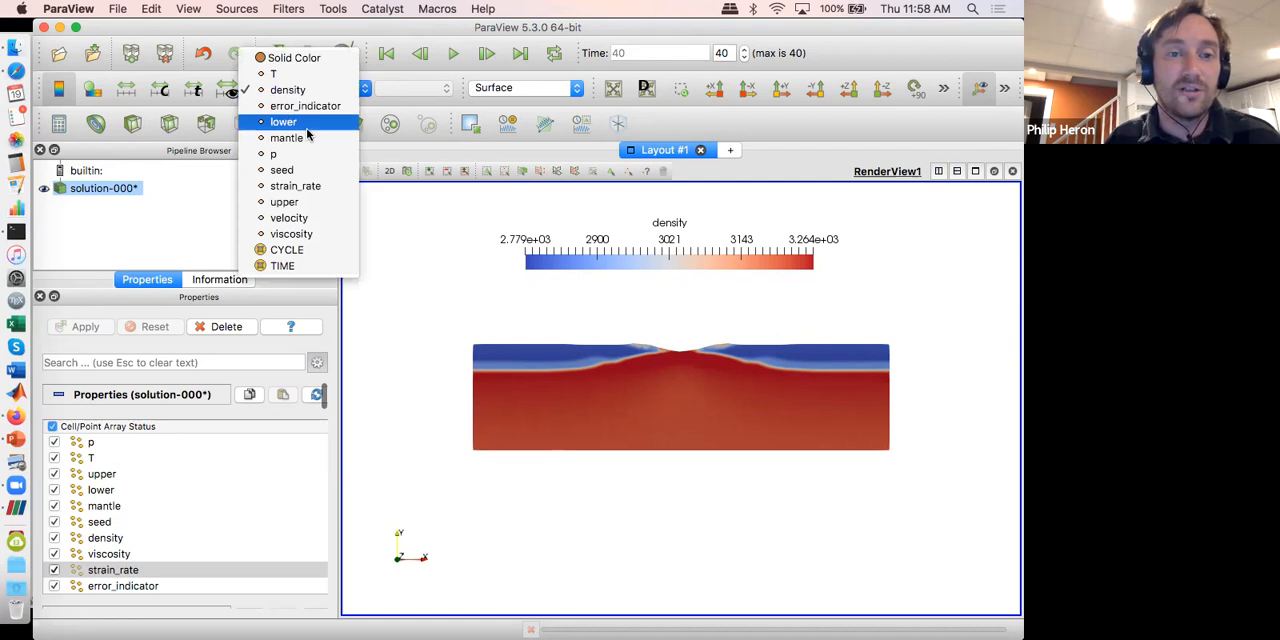
left_click(308, 138)
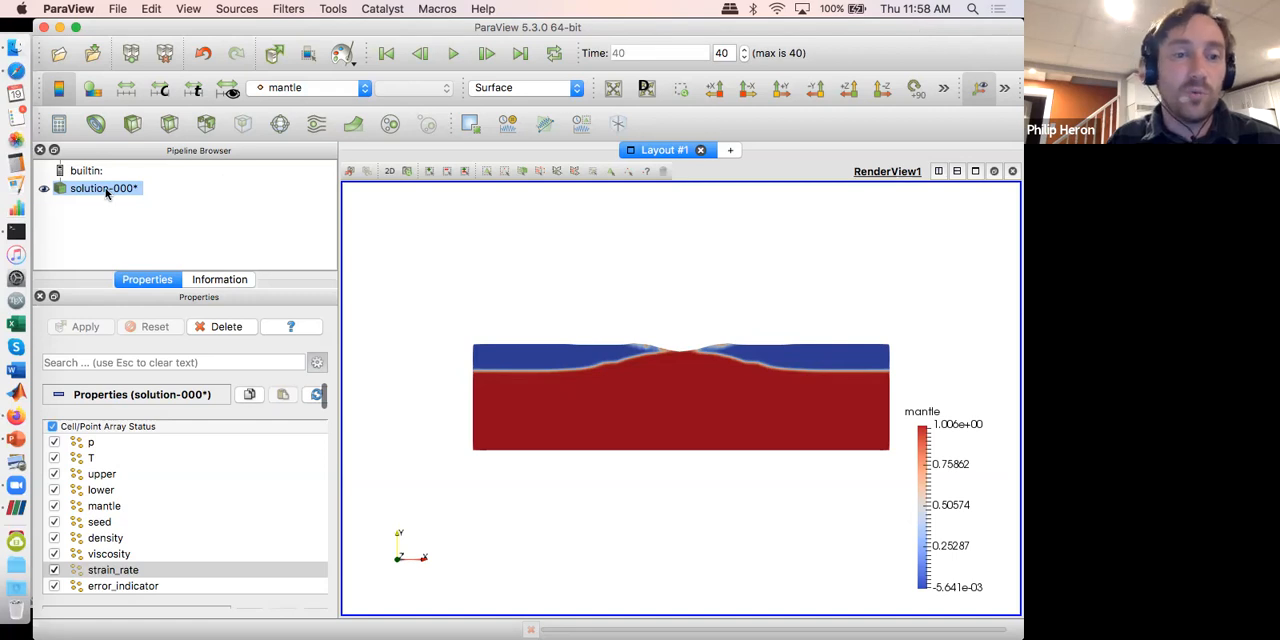
left_click_drag(978, 29, 979, 67)
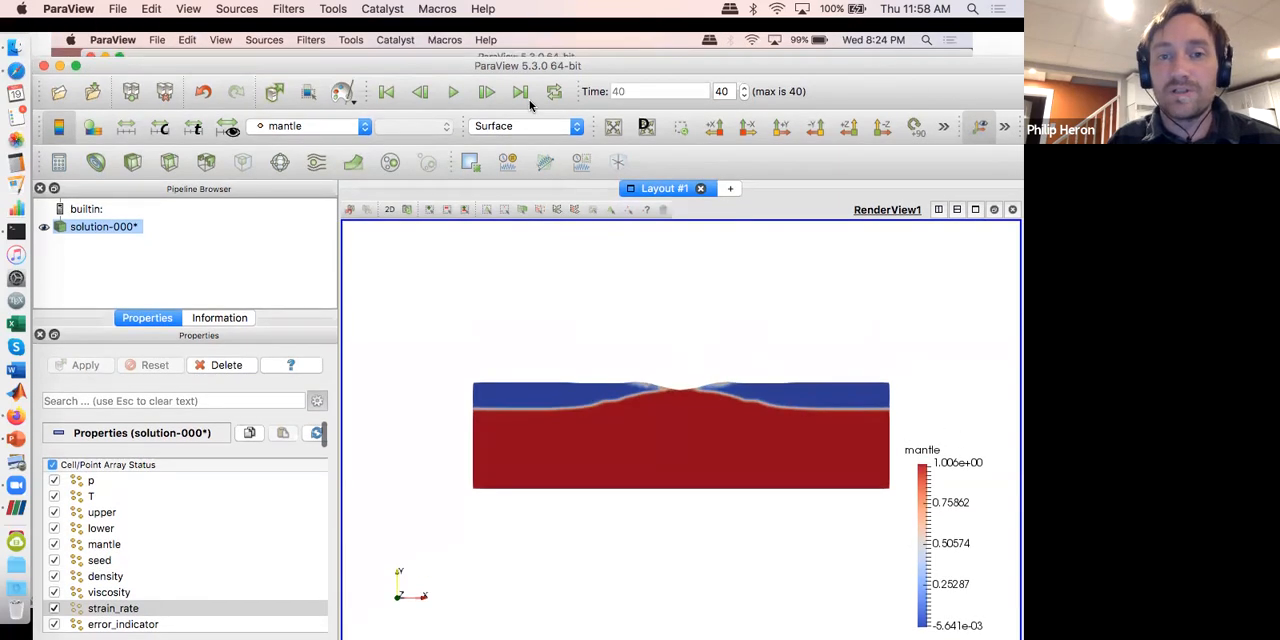
left_click(390, 93)
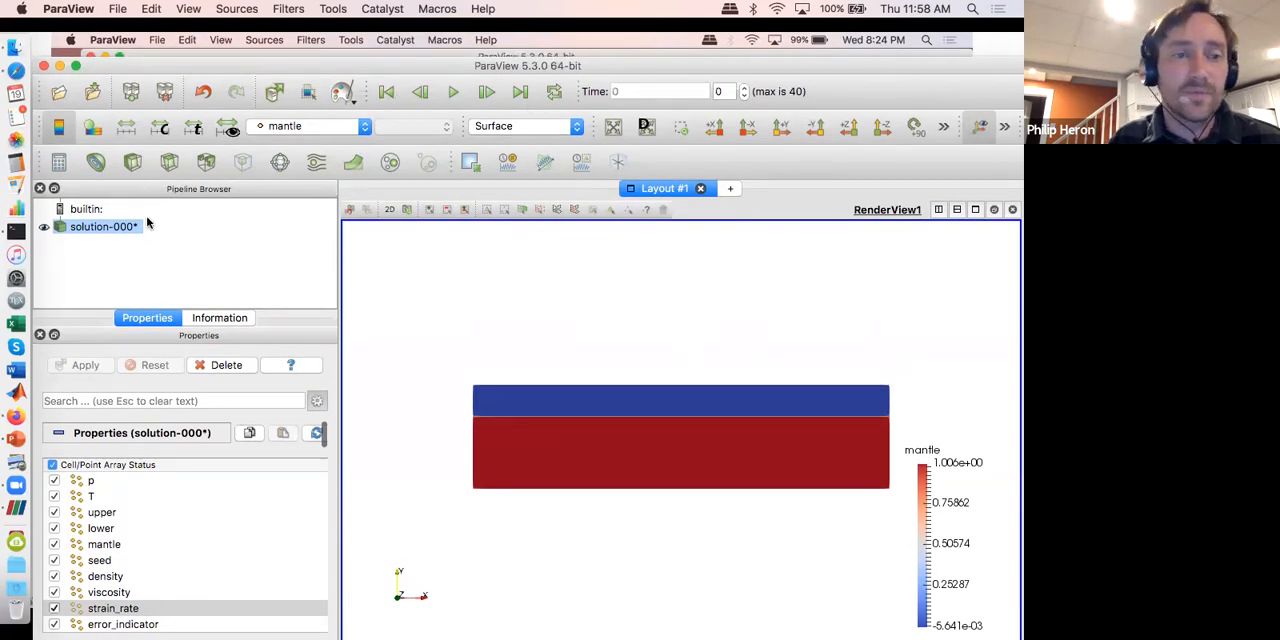
Step: Load the solution time series again as a second solution-000* dataset with all arrays enabled, and hide it
left_click(91, 249)
left_click(91, 233)
left_click(58, 92)
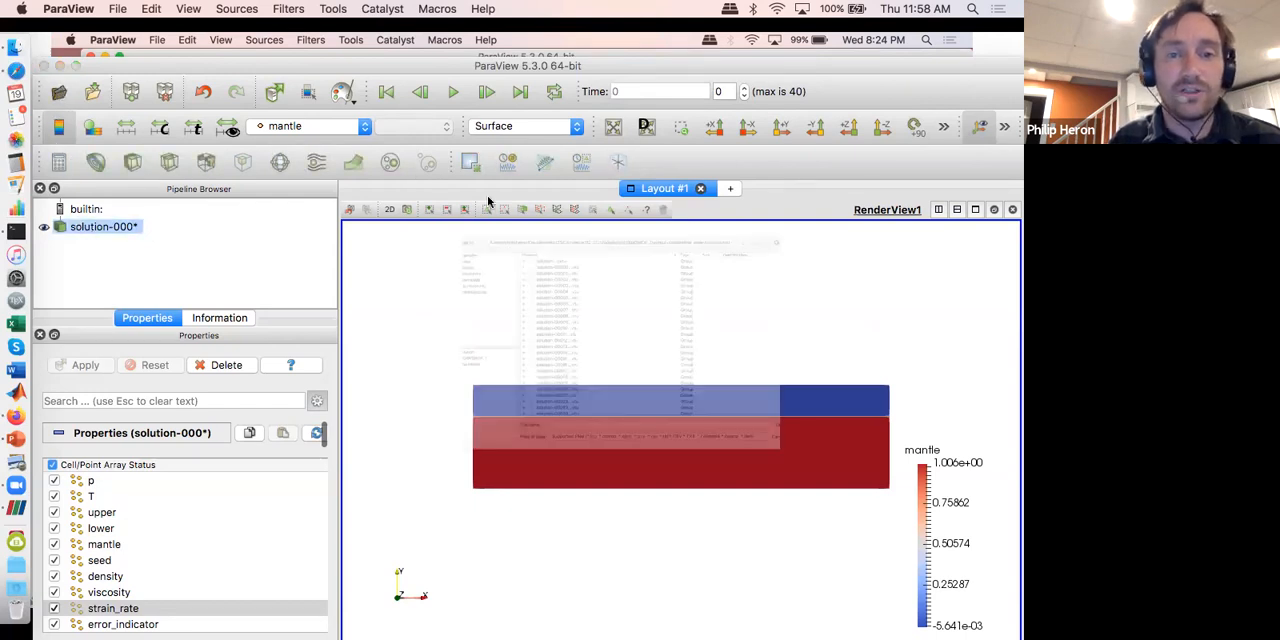
double_click(472, 162)
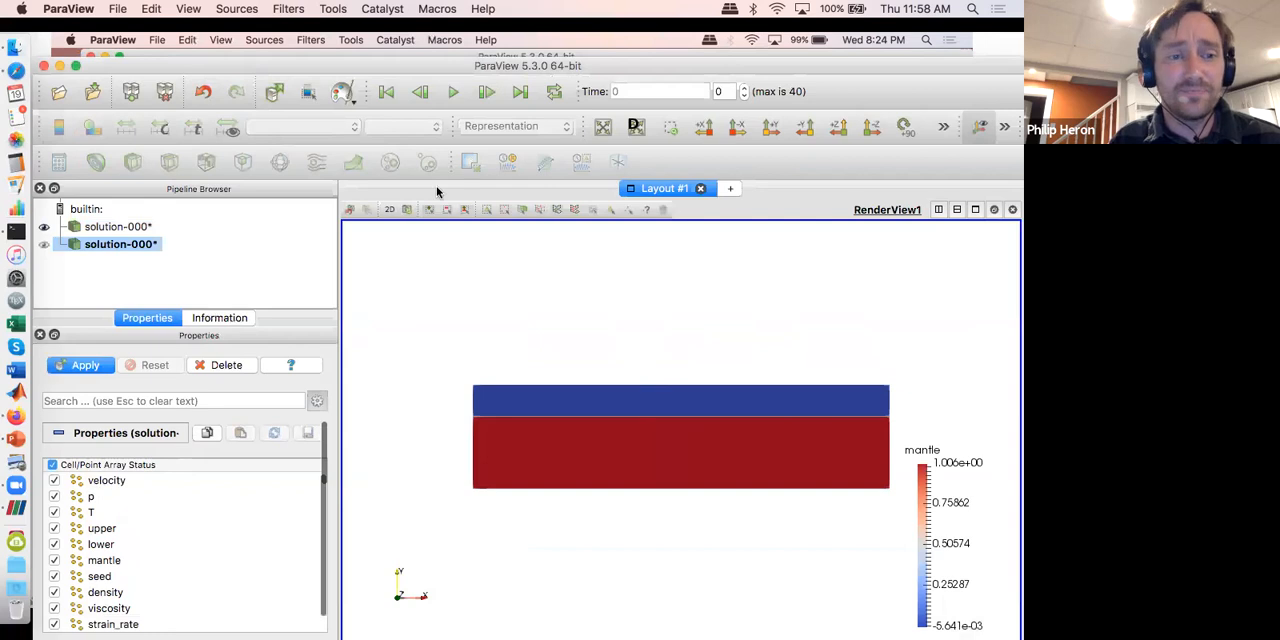
left_click(82, 366)
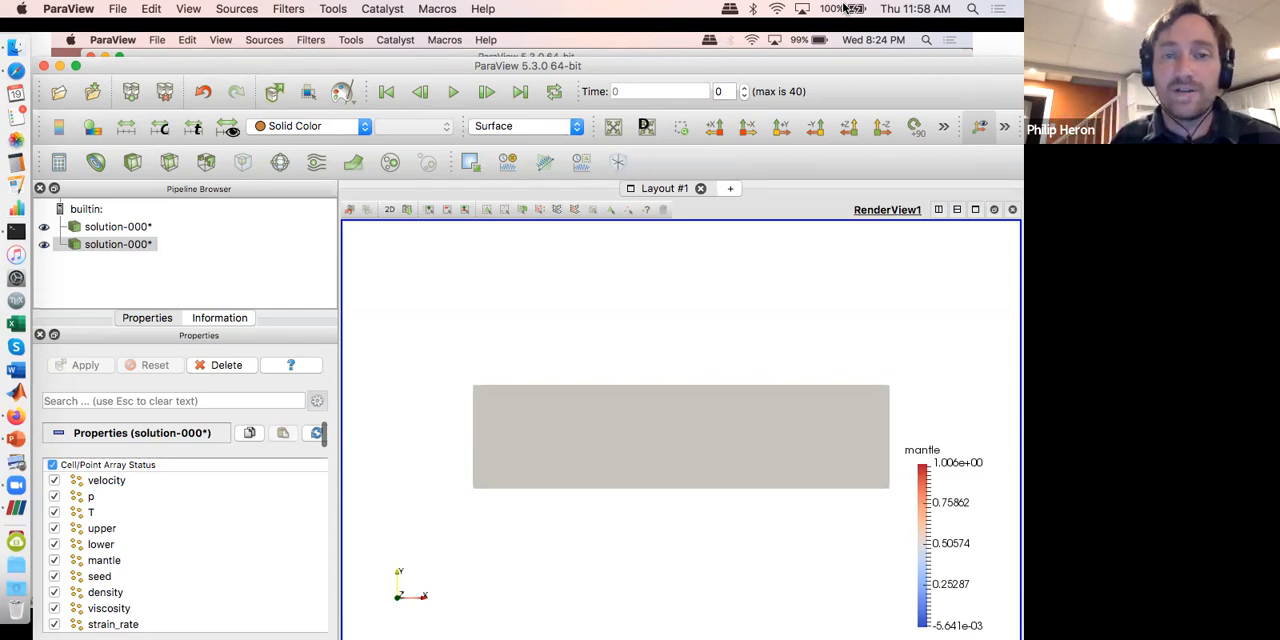
left_click(43, 246)
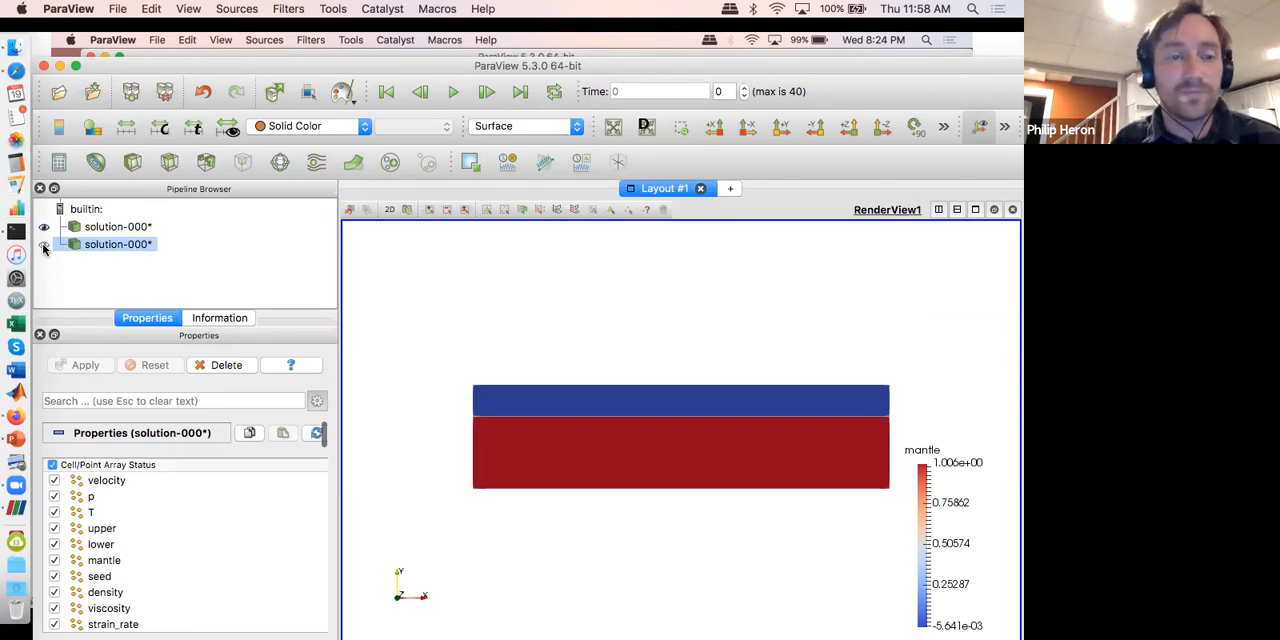
Step: Color the first solution-000* dataset by the upper field
left_click(90, 227)
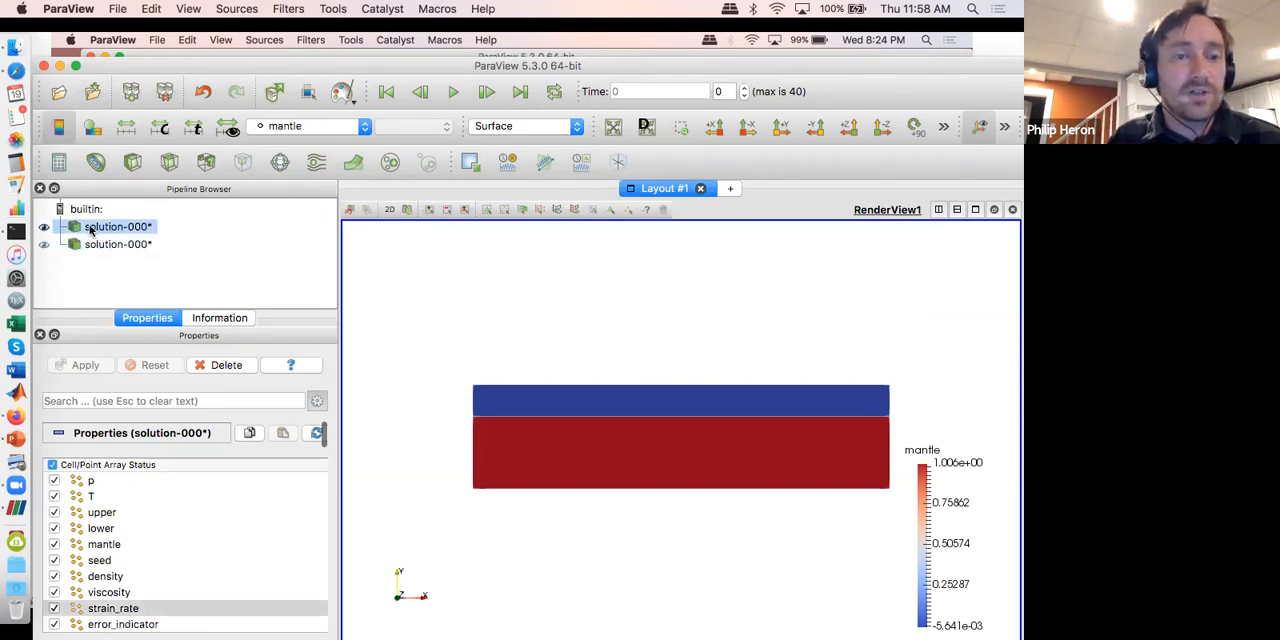
left_click(291, 129)
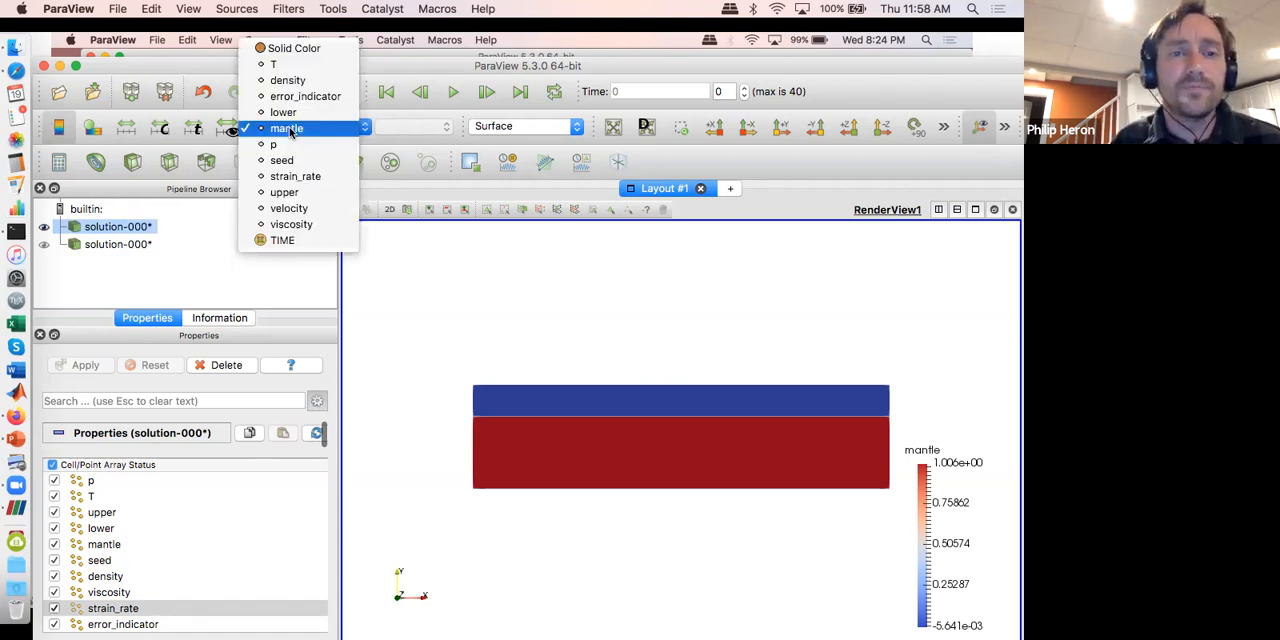
left_click(284, 192)
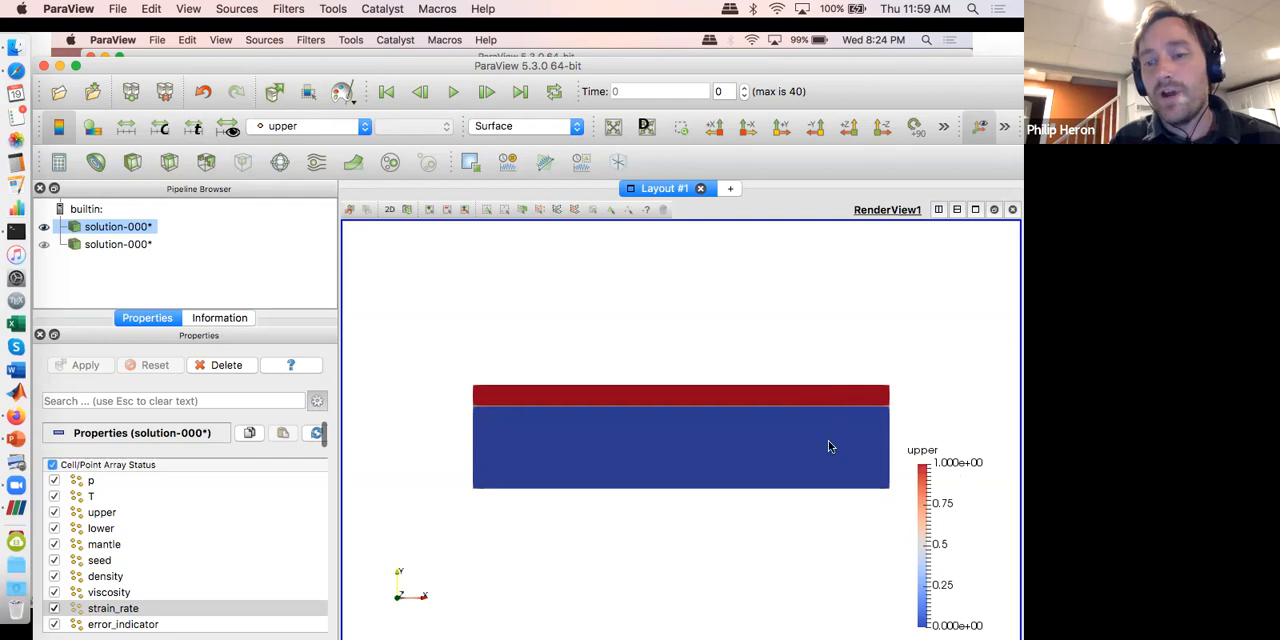
Step: Open the color map editor for the upper field and browse the available color presets
left_click(93, 128)
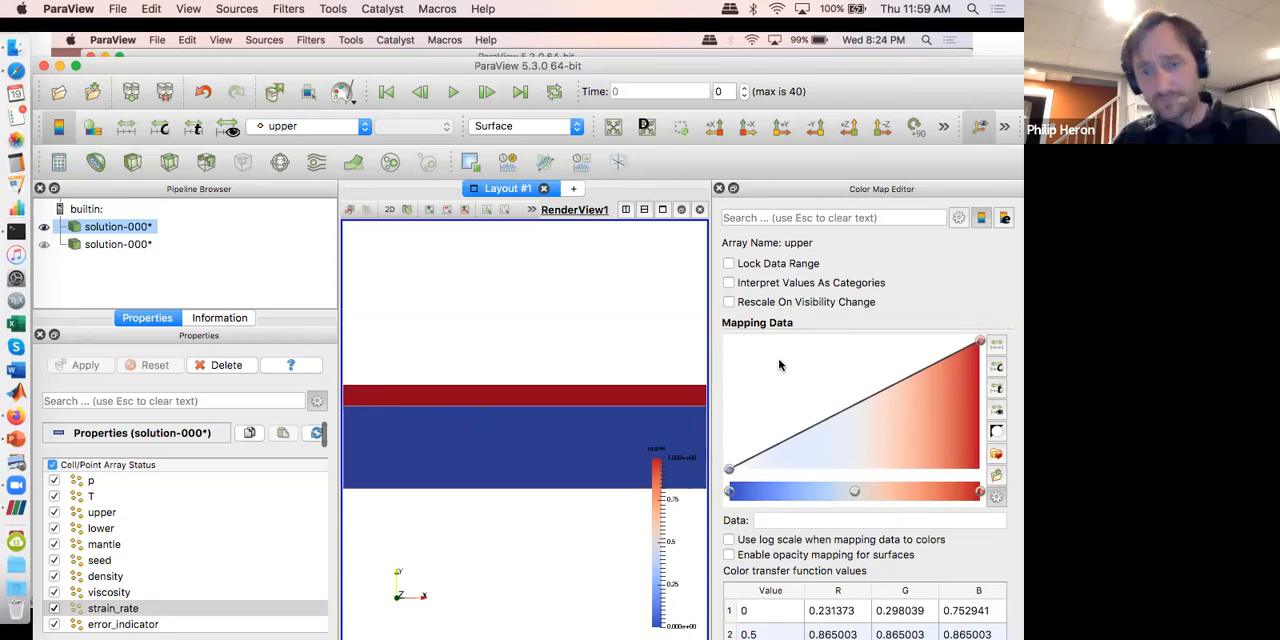
left_click(996, 455)
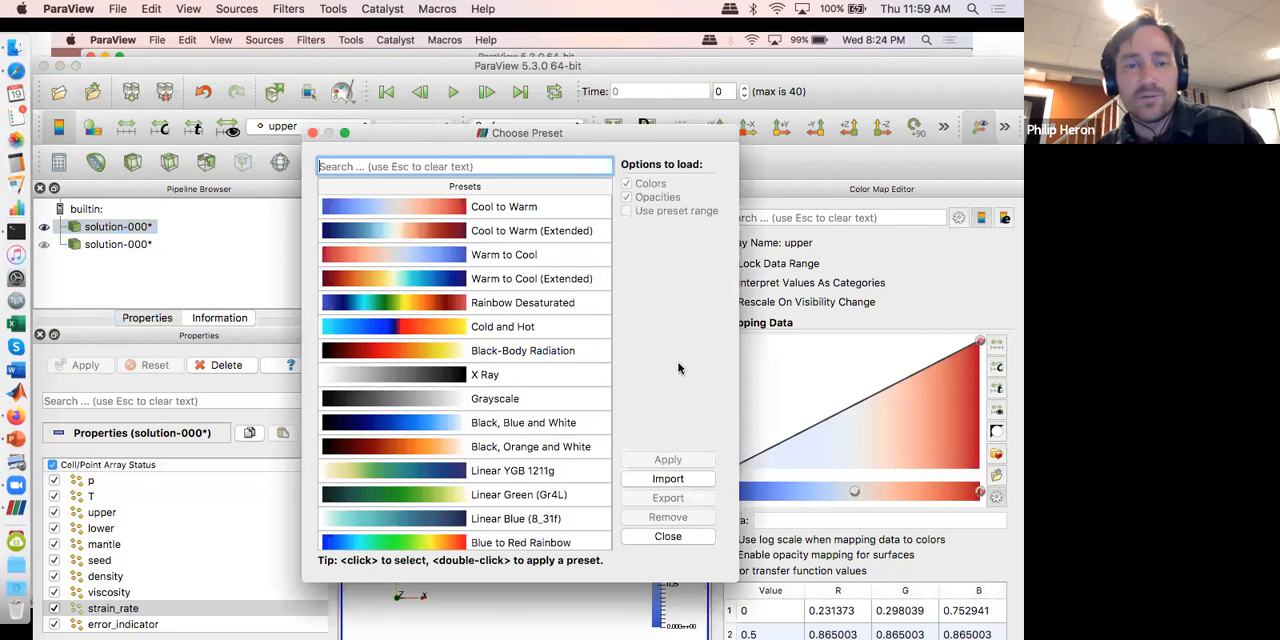
scroll(518, 302, "down", 10)
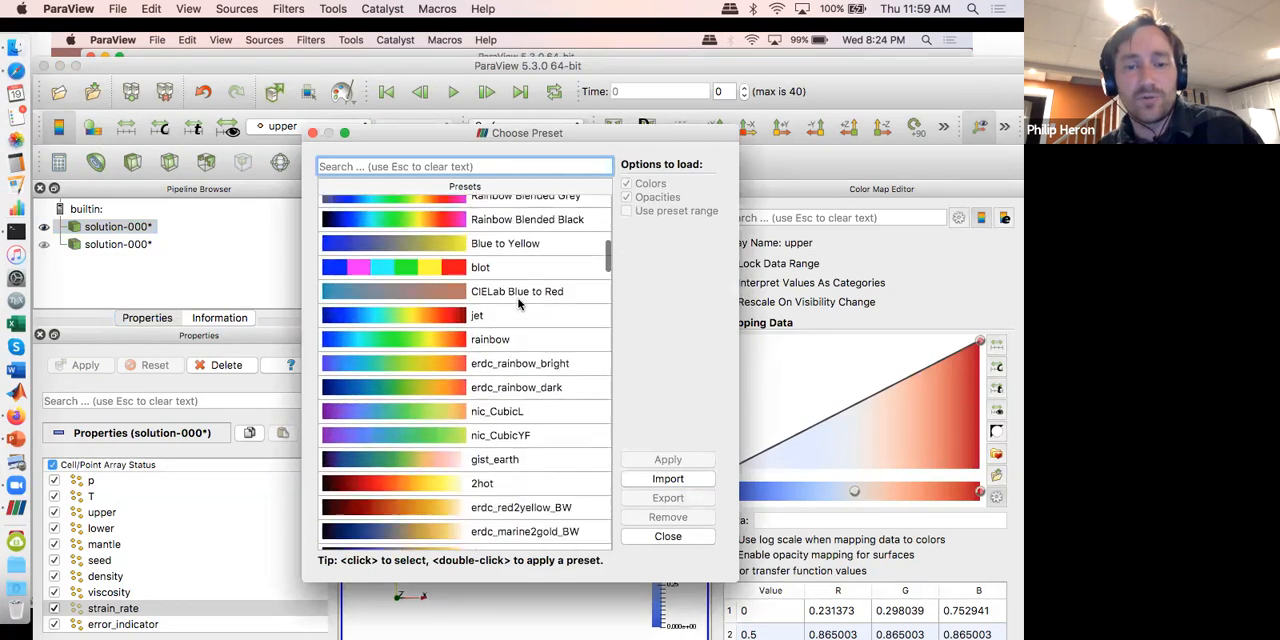
scroll(518, 302, "down", 15)
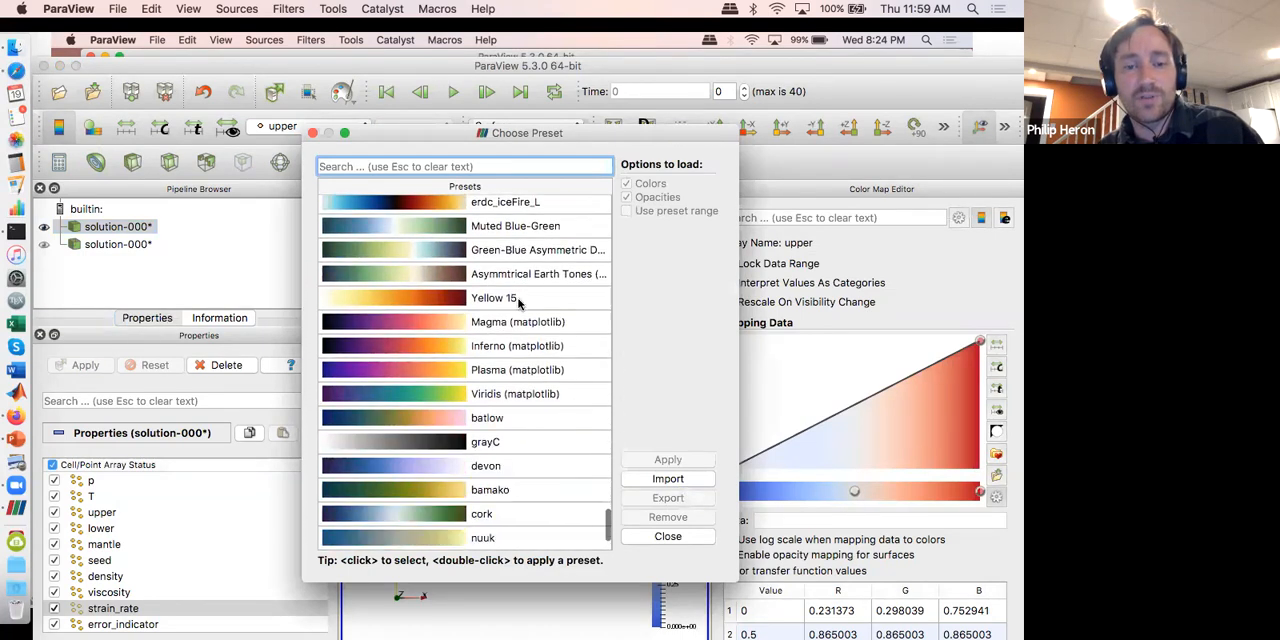
scroll(518, 303, "up", 20)
scroll(518, 303, "down", 18)
scroll(518, 303, "down", 6)
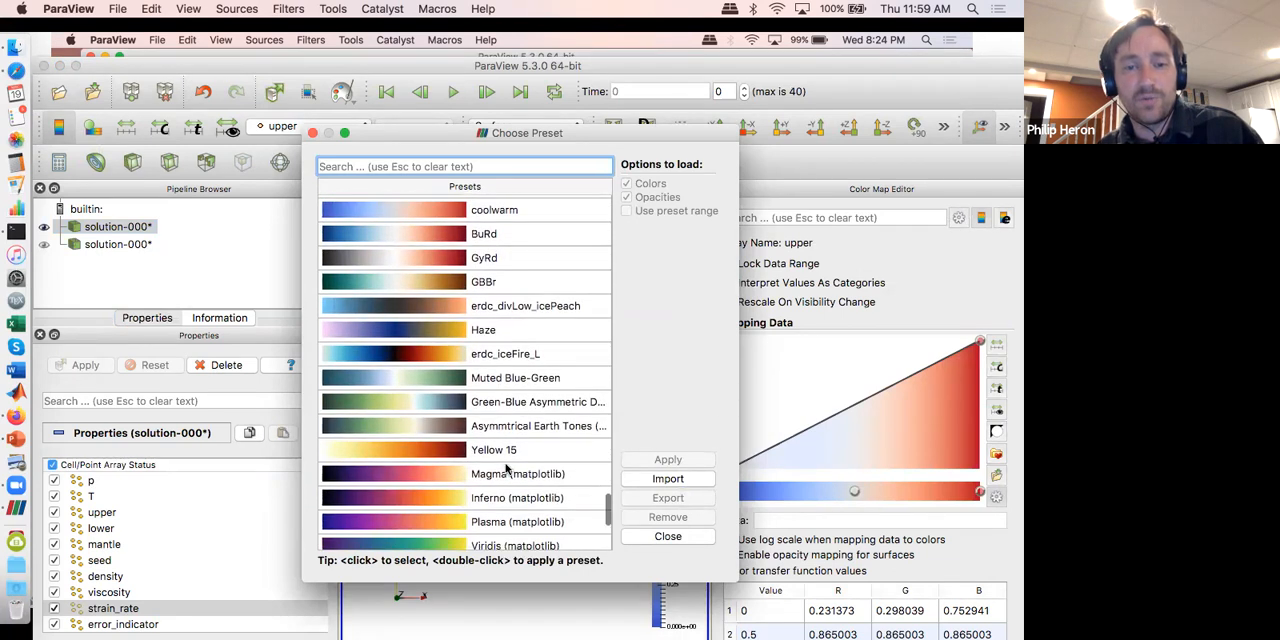
scroll(506, 467, "down", 2)
scroll(506, 467, "up", 10)
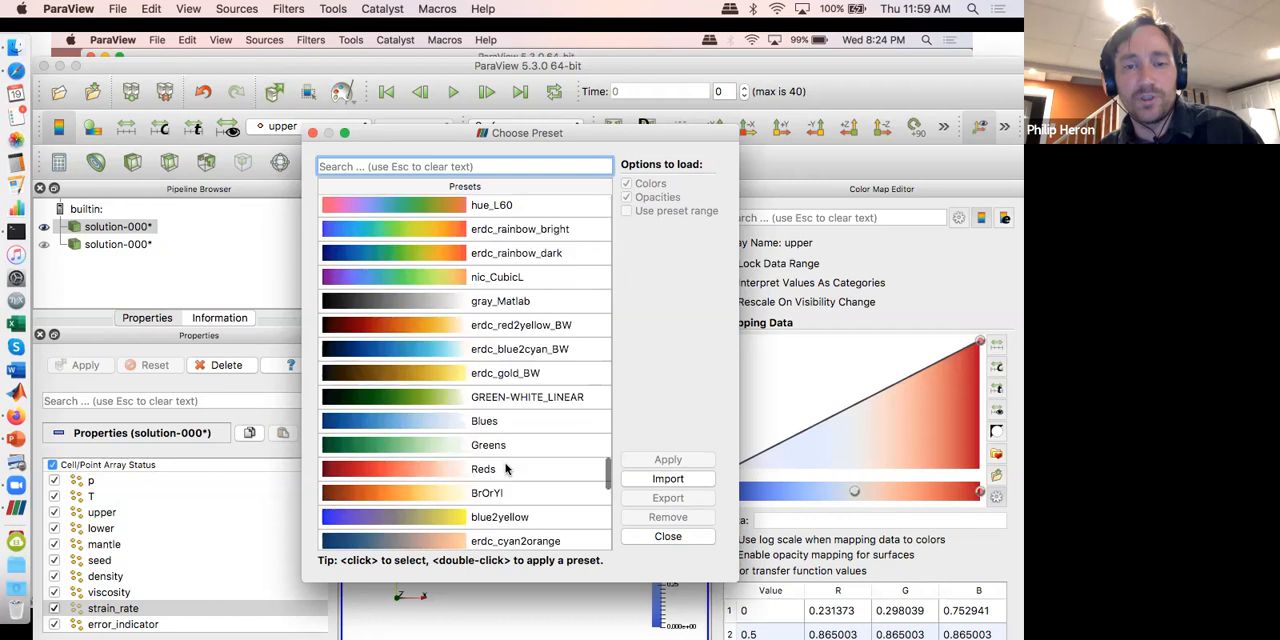
scroll(506, 467, "up", 20)
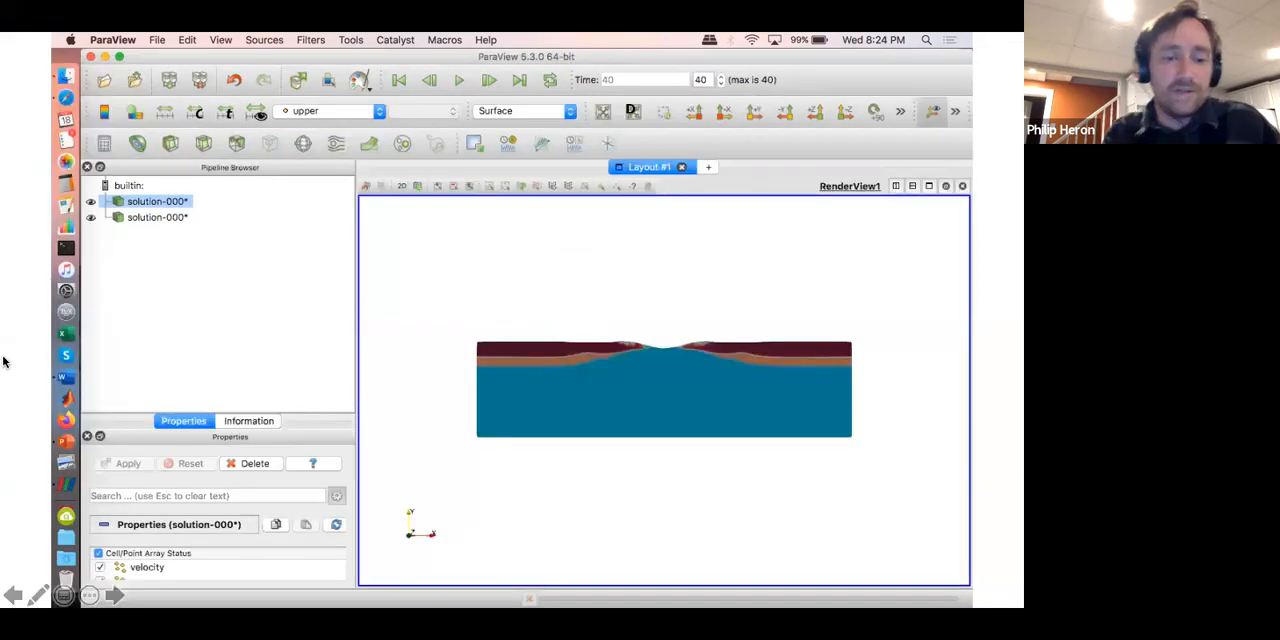
Step: Return from the slides to ParaView, apply the Cool to Warm (Extended) preset to the upper color map and enable opacity mapping for surfaces
key("ctrl+Up")
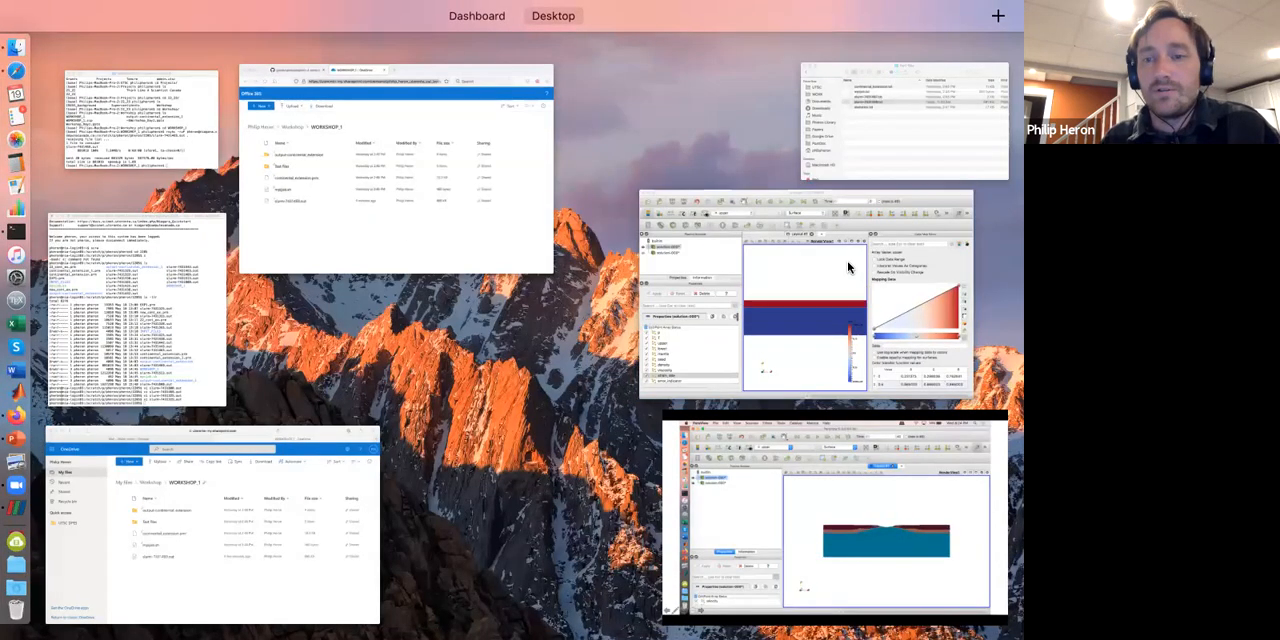
left_click(846, 271)
left_click(463, 231)
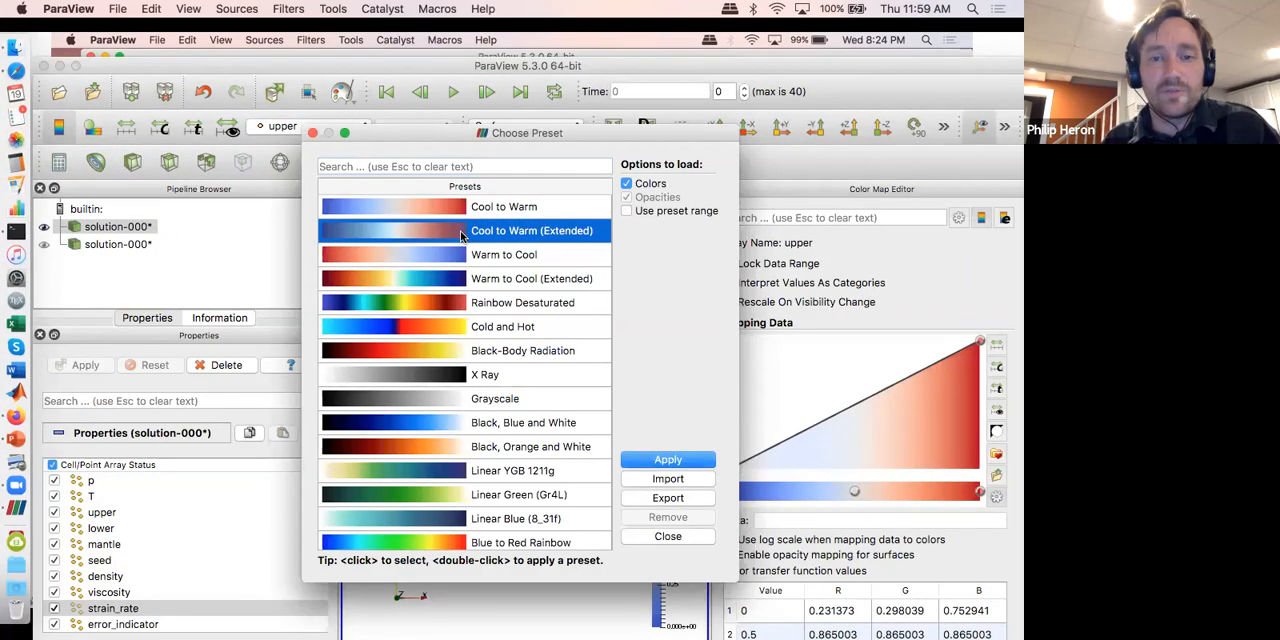
left_click(668, 461)
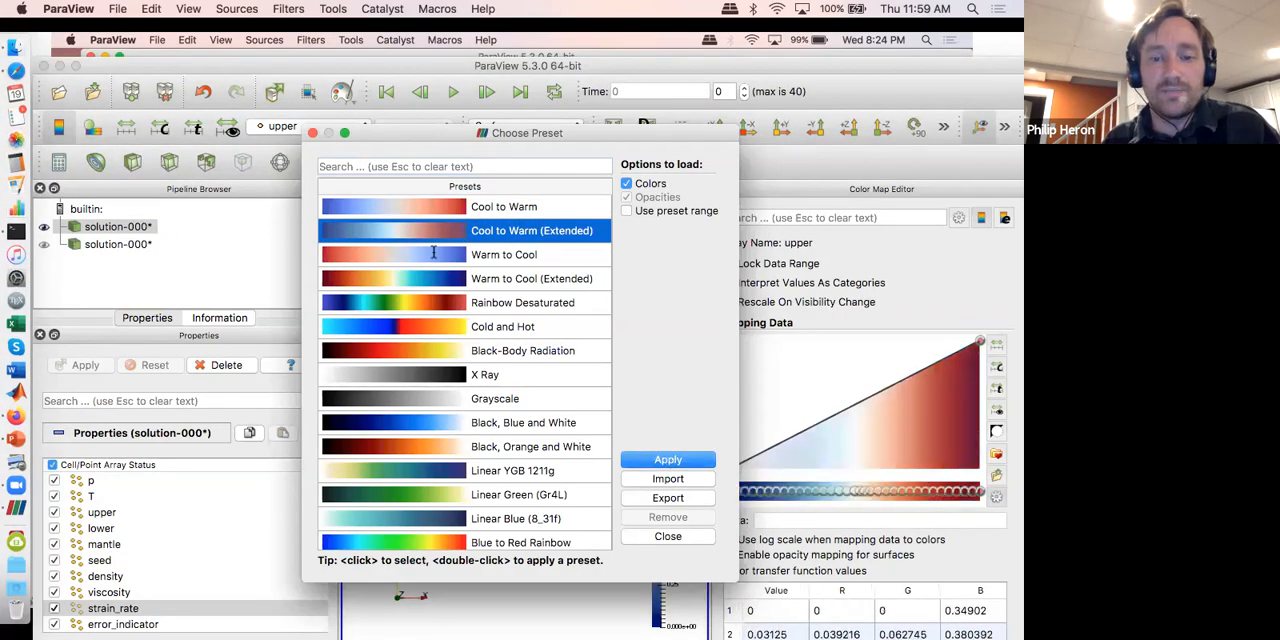
left_click(312, 133)
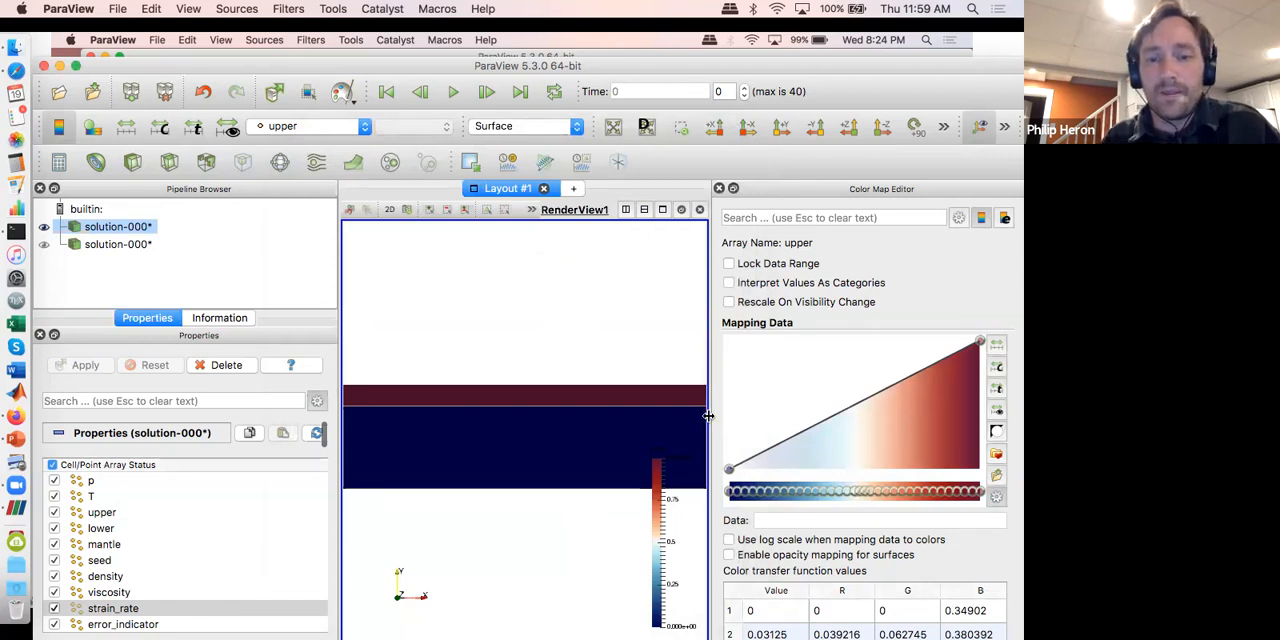
left_click(729, 555)
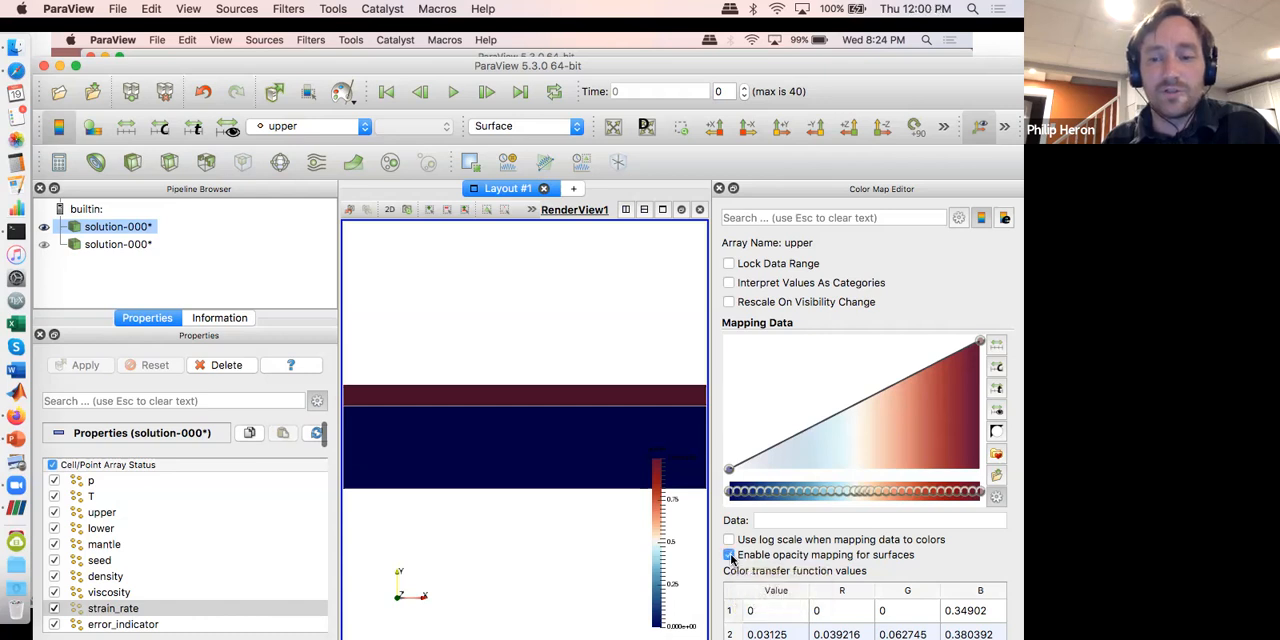
left_click(719, 189)
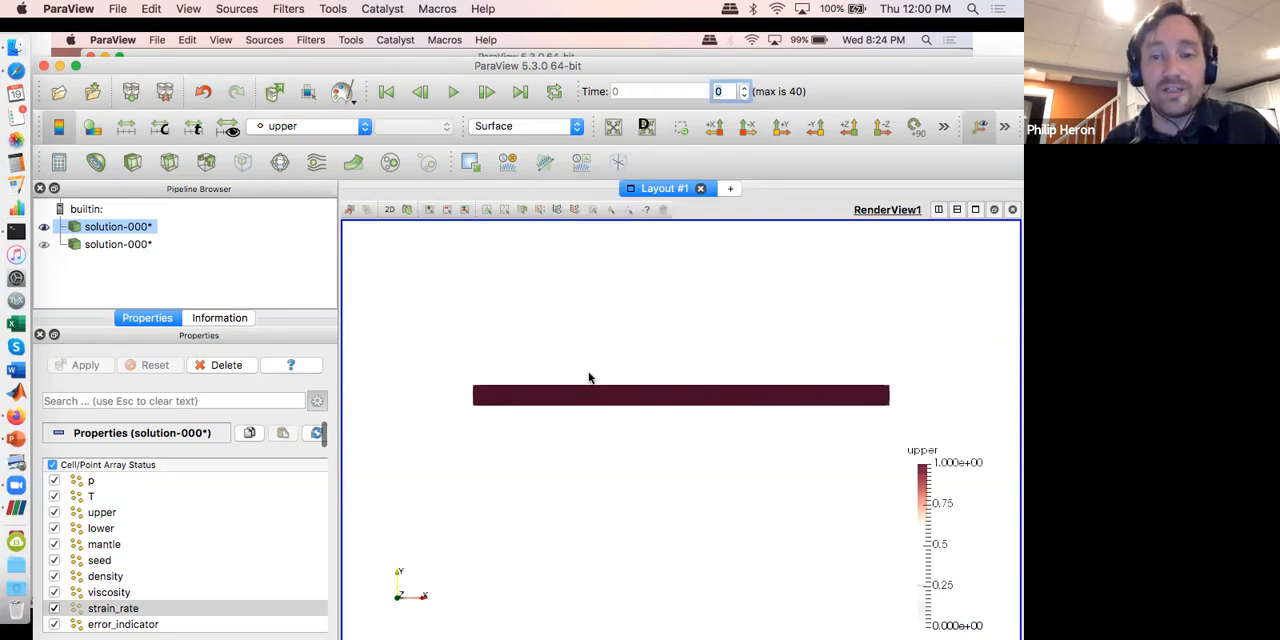
Step: Show the second solution-000* dataset and color it by the lower field
left_click(44, 246)
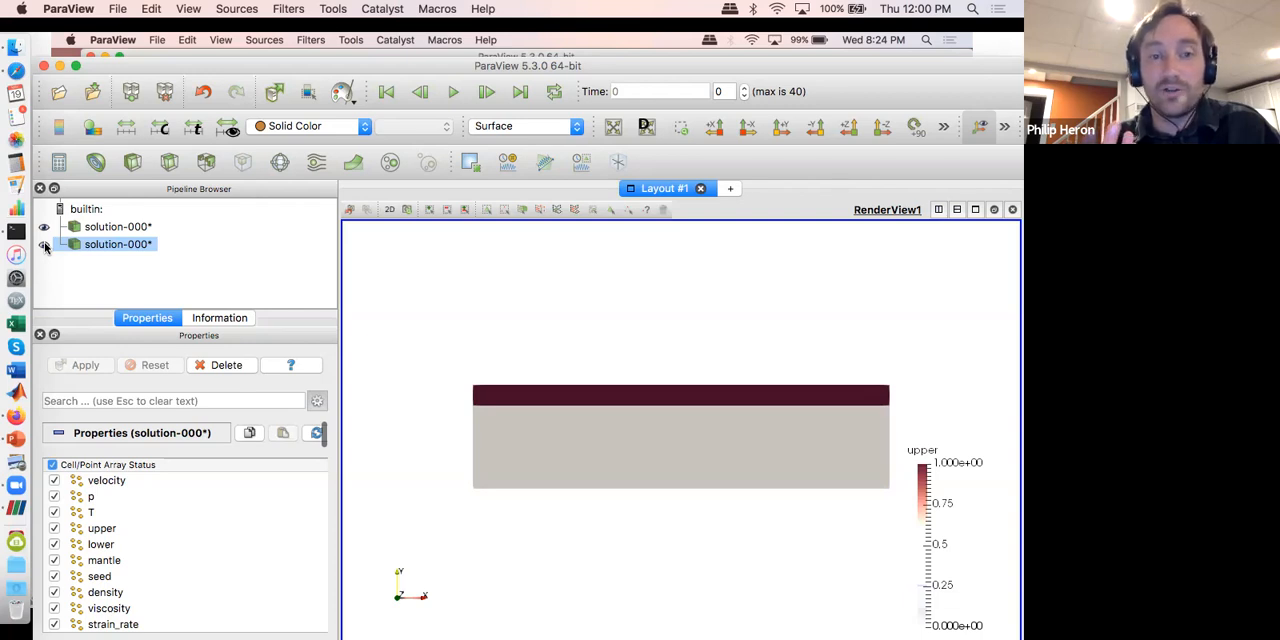
left_click(291, 128)
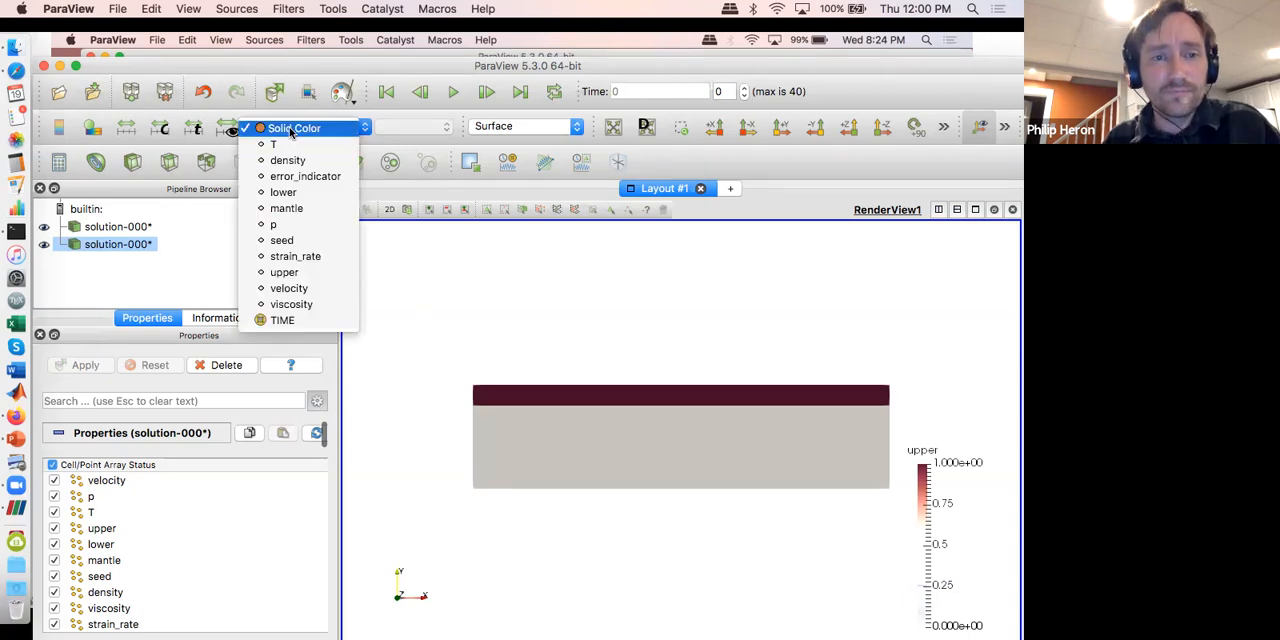
left_click(284, 193)
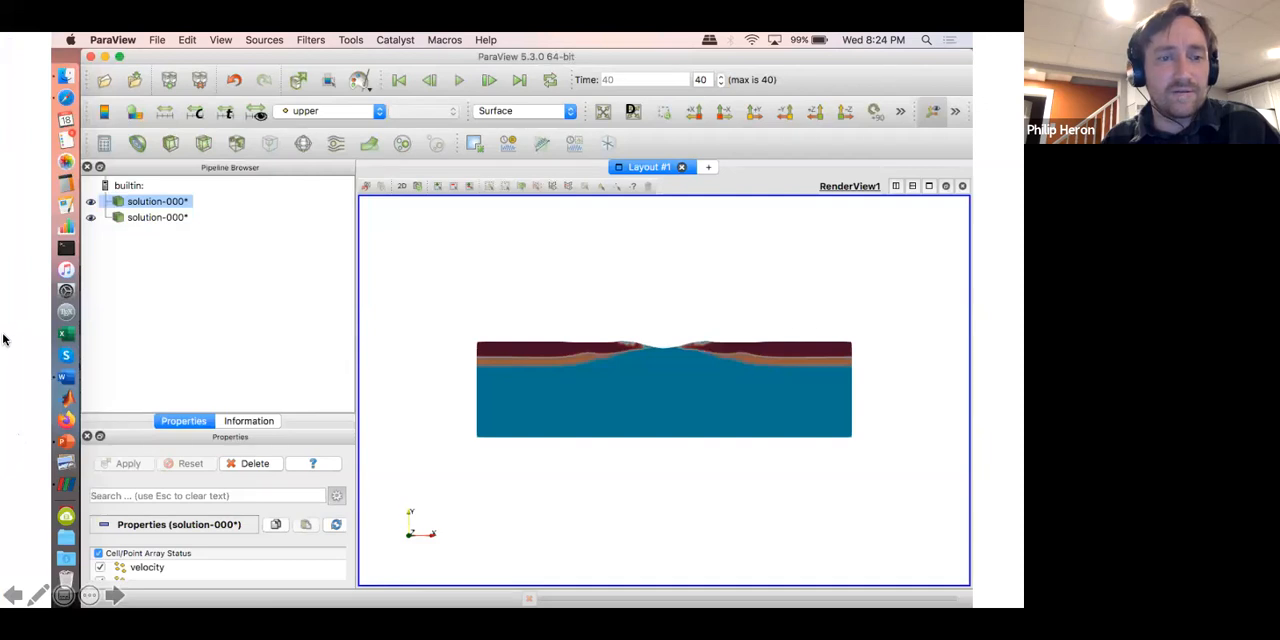
Step: Return from the slides to ParaView and apply the CIELab Blue to Red preset to the lower field's color map
key("ctrl+Up")
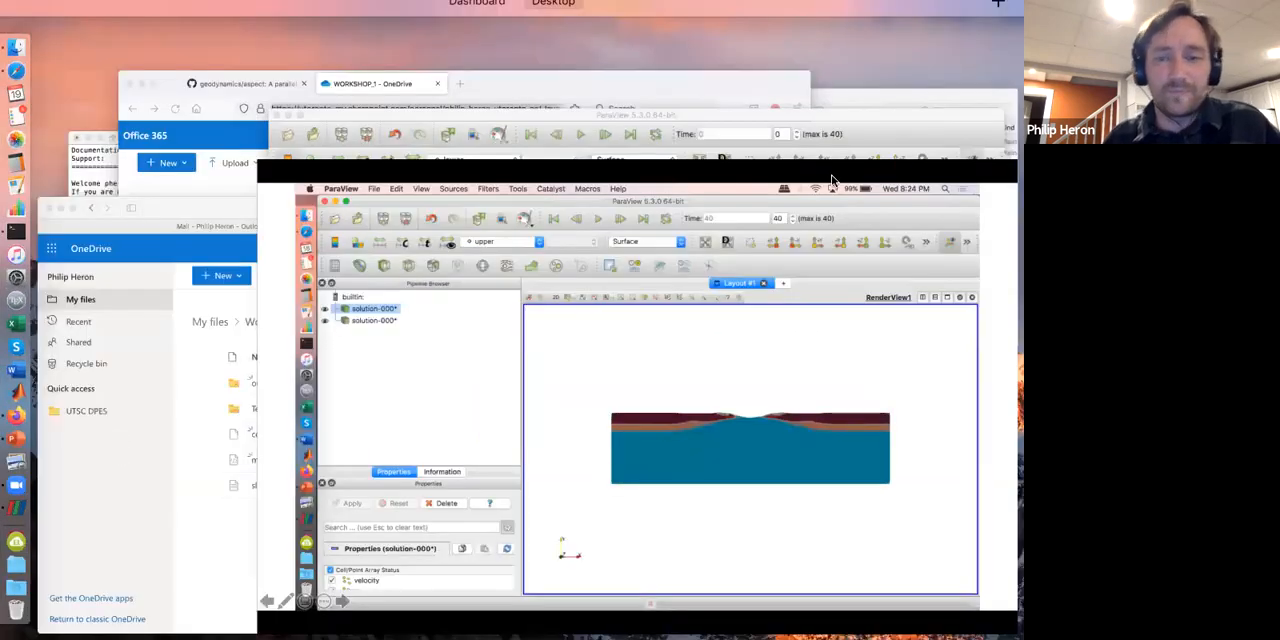
left_click(843, 277)
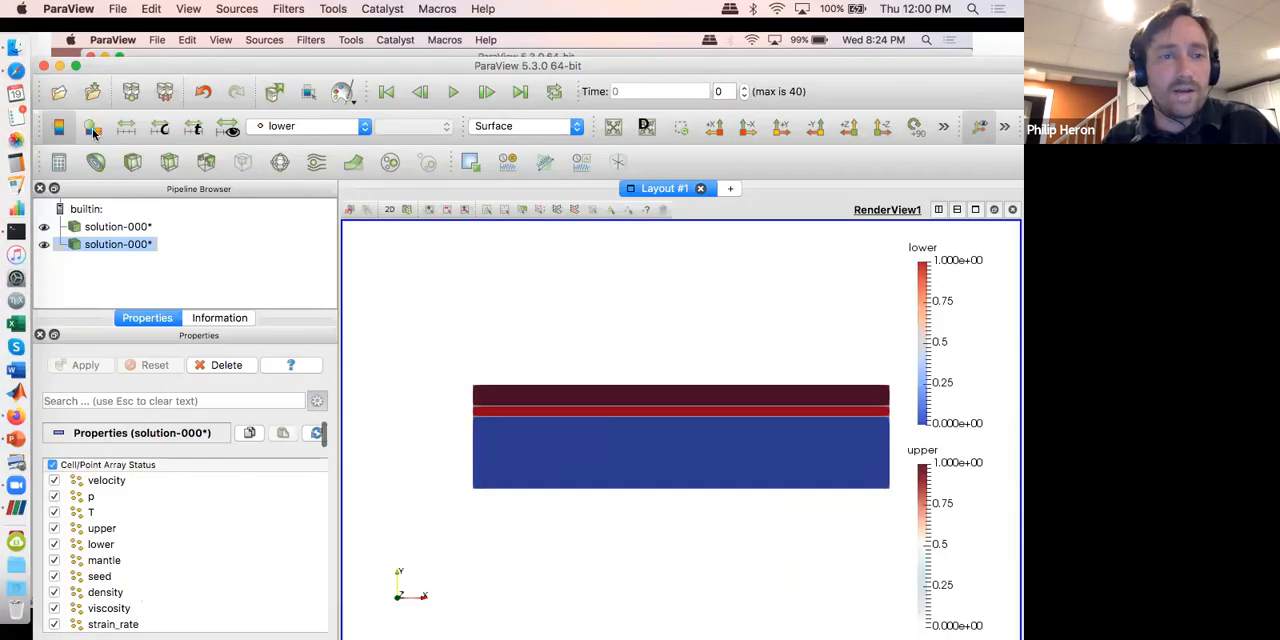
left_click(92, 128)
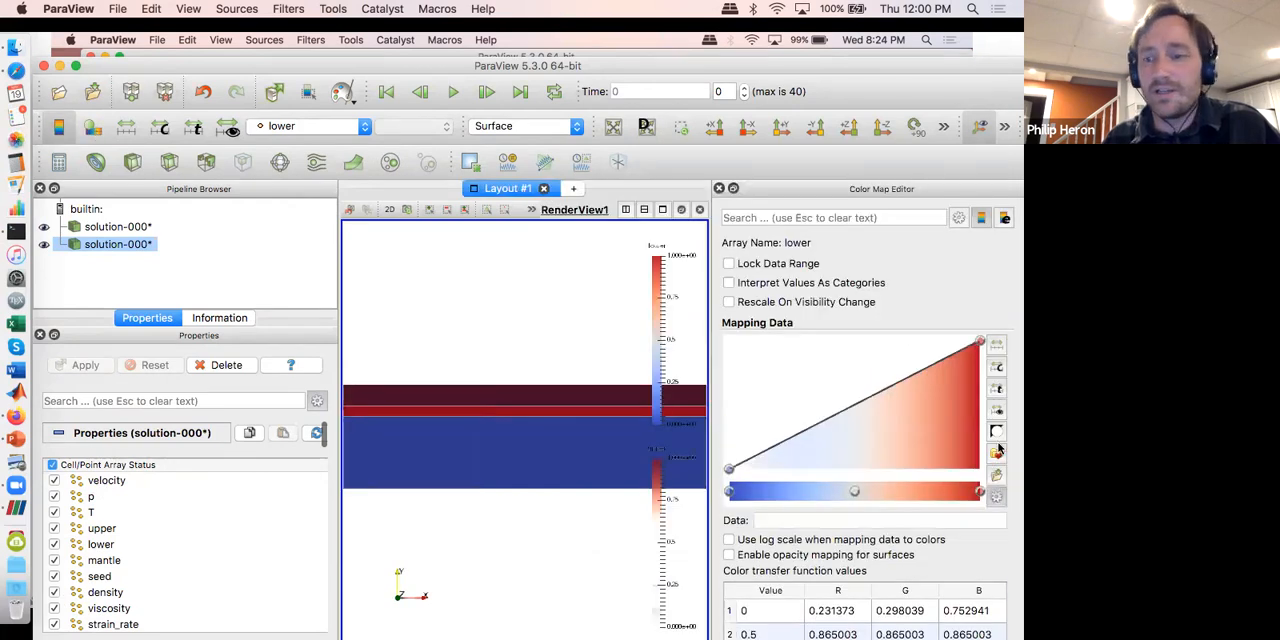
left_click(997, 455)
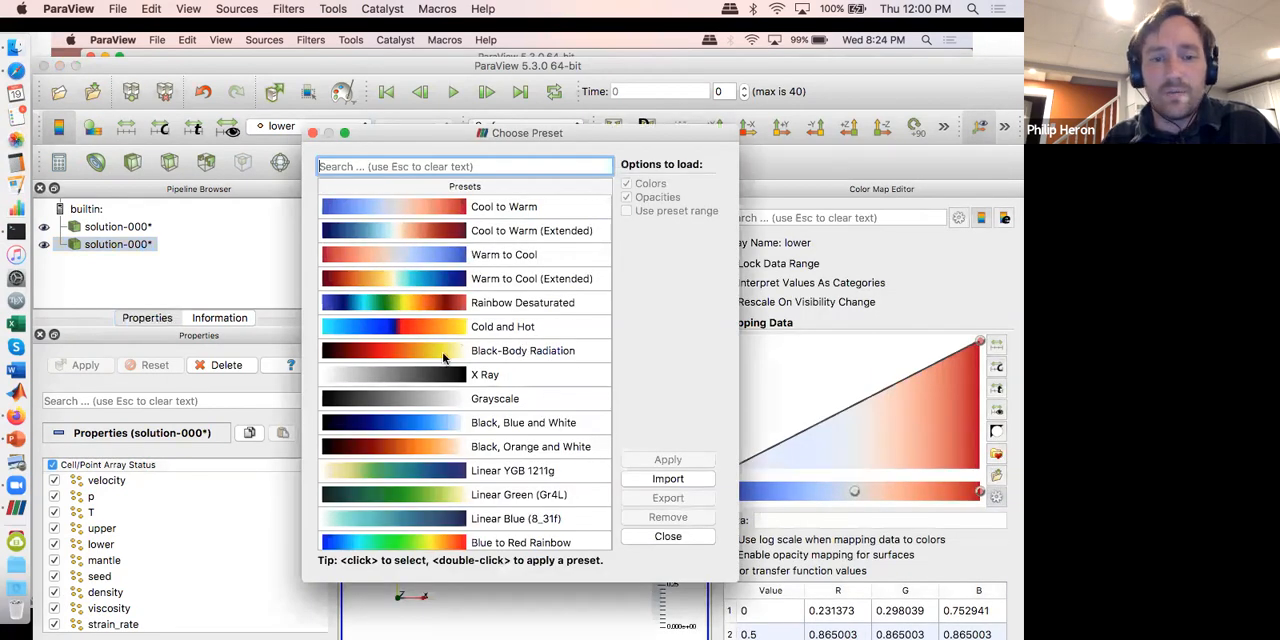
scroll(444, 358, "down", 2)
scroll(444, 358, "down", 5)
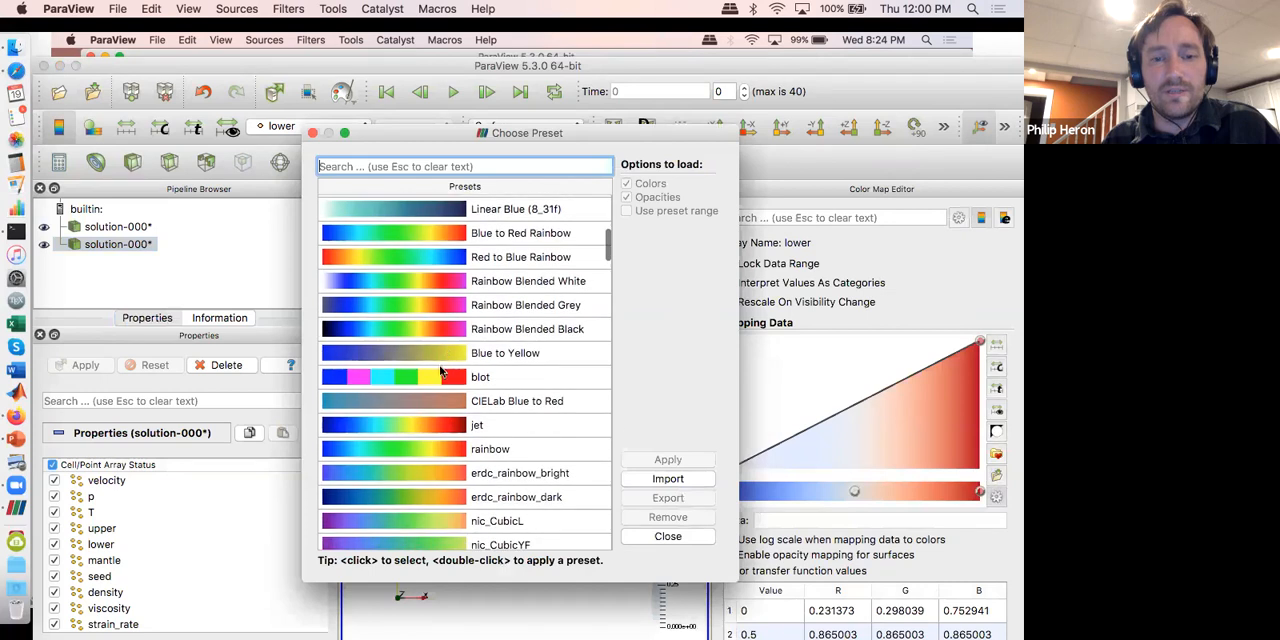
left_click(423, 404)
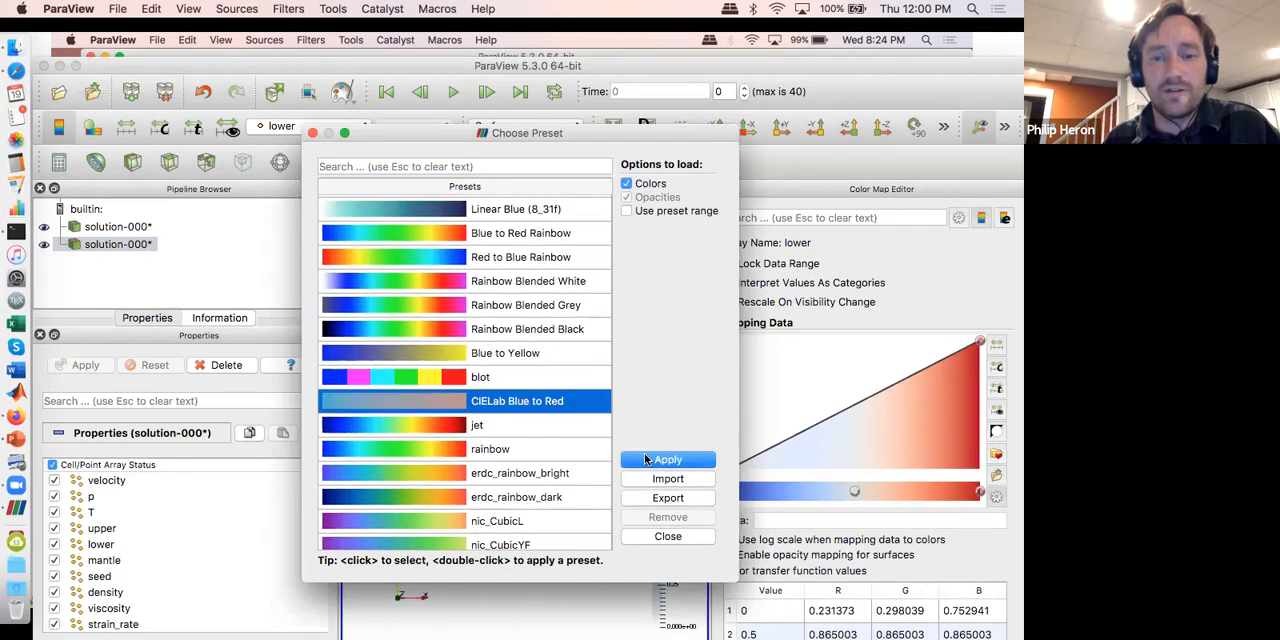
left_click(646, 459)
left_click(311, 133)
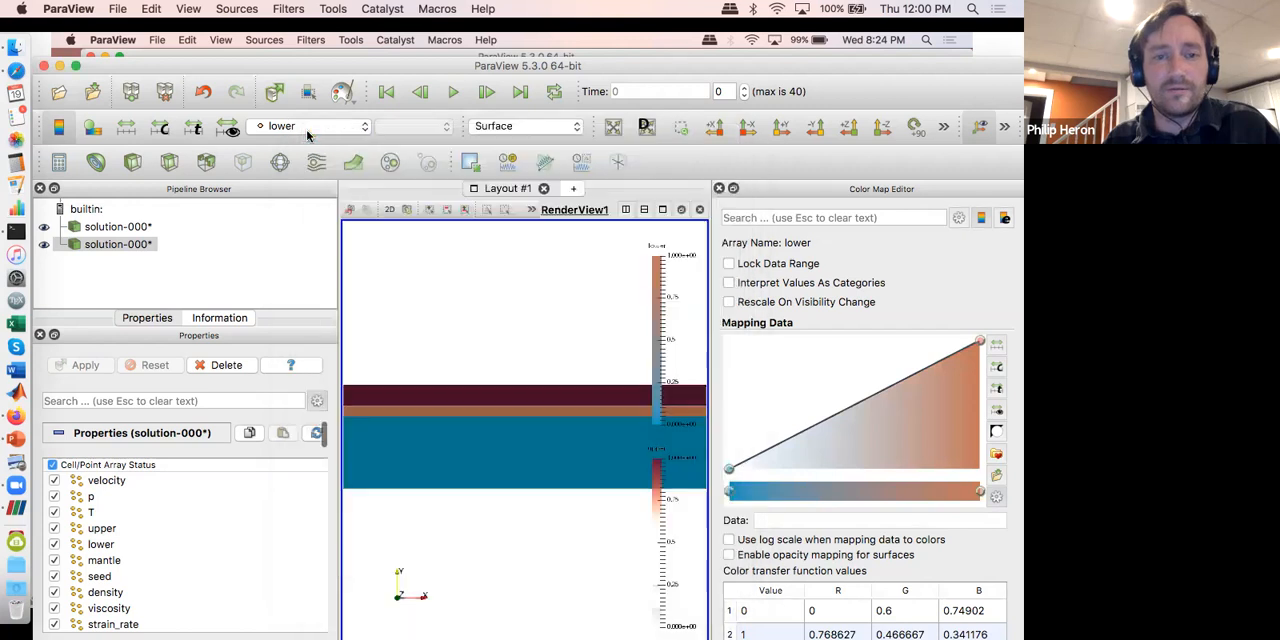
left_click(720, 189)
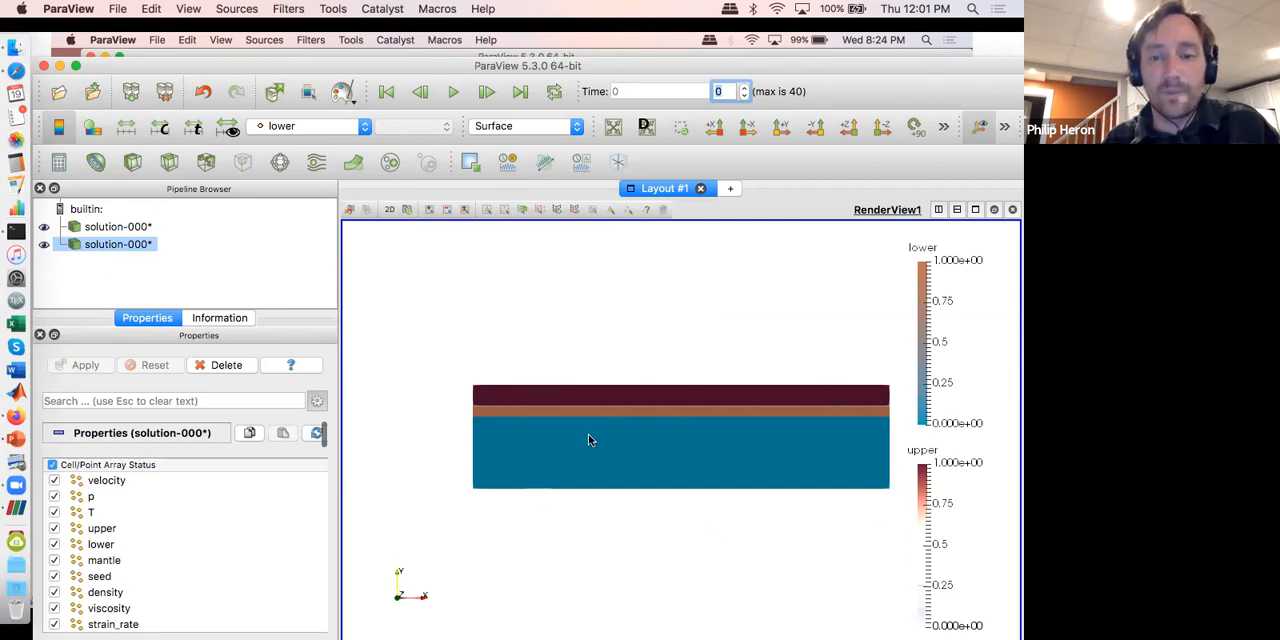
Step: Hide the color legends of the lower and upper fields
left_click(57, 133)
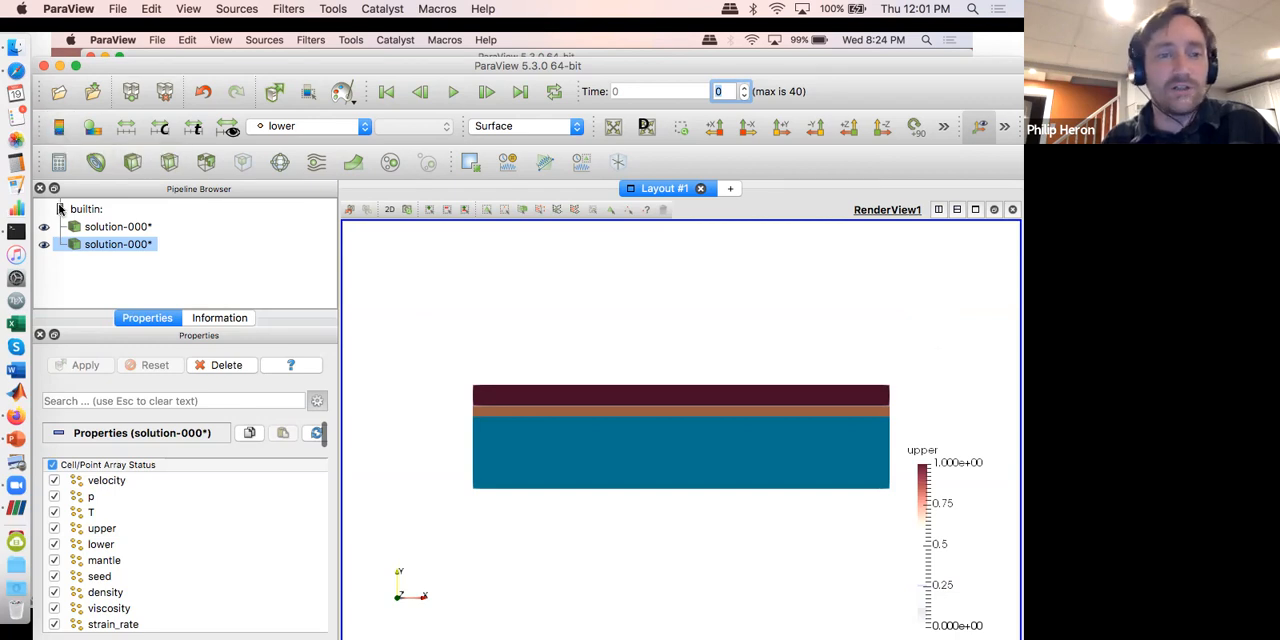
left_click(88, 228)
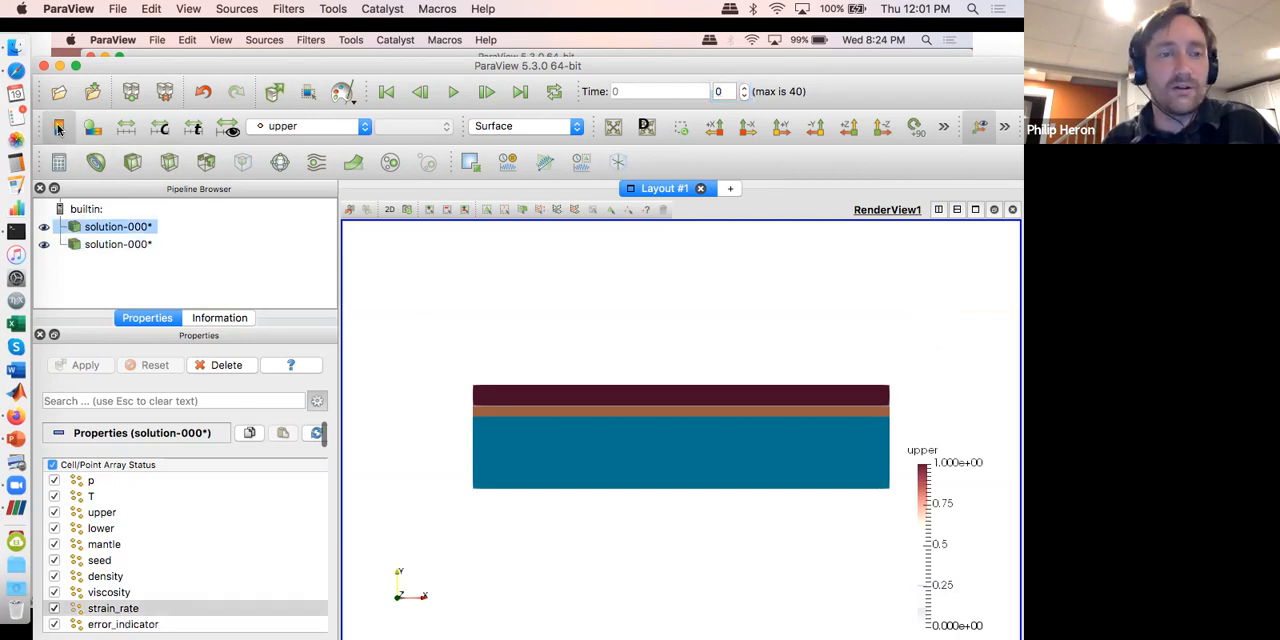
left_click(58, 128)
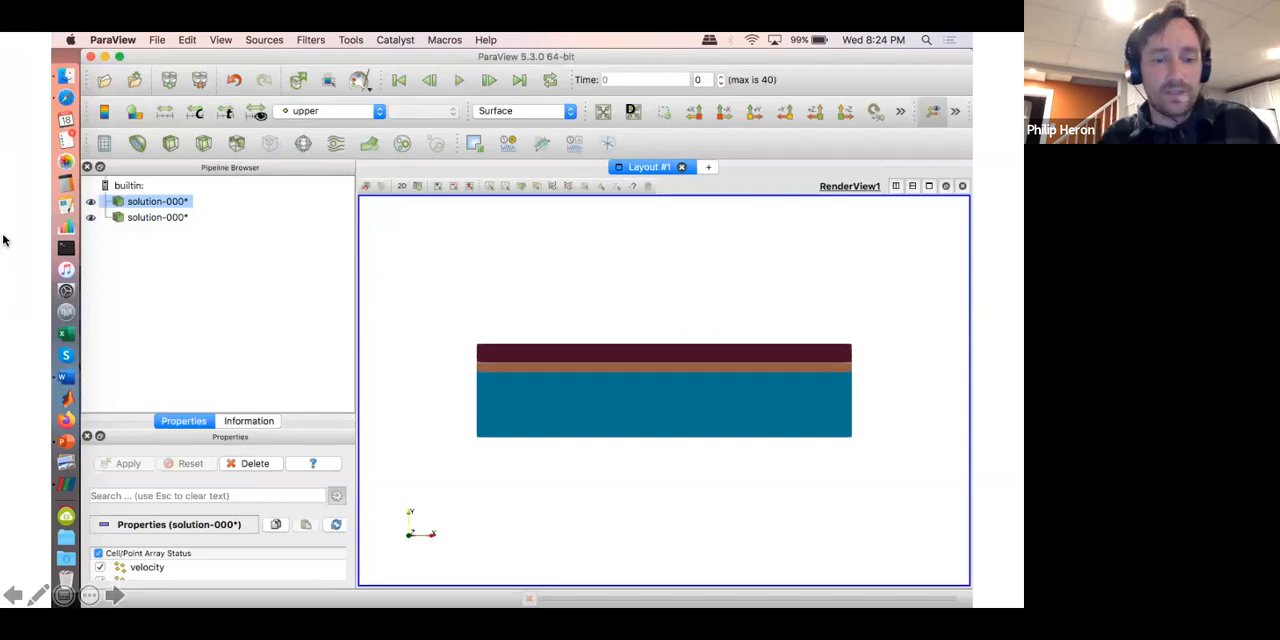
Step: Switch from the slides back to ParaView, reposition its window and play the time series through to time 40
key("ctrl+Up")
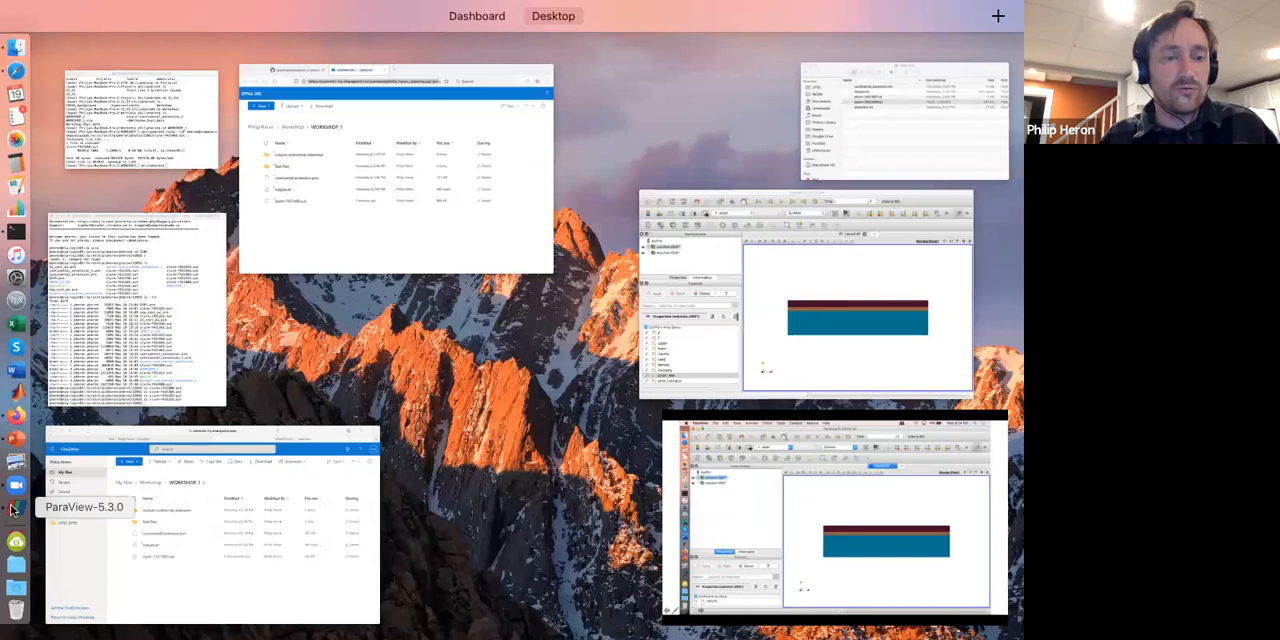
left_click(14, 508)
left_click(575, 161)
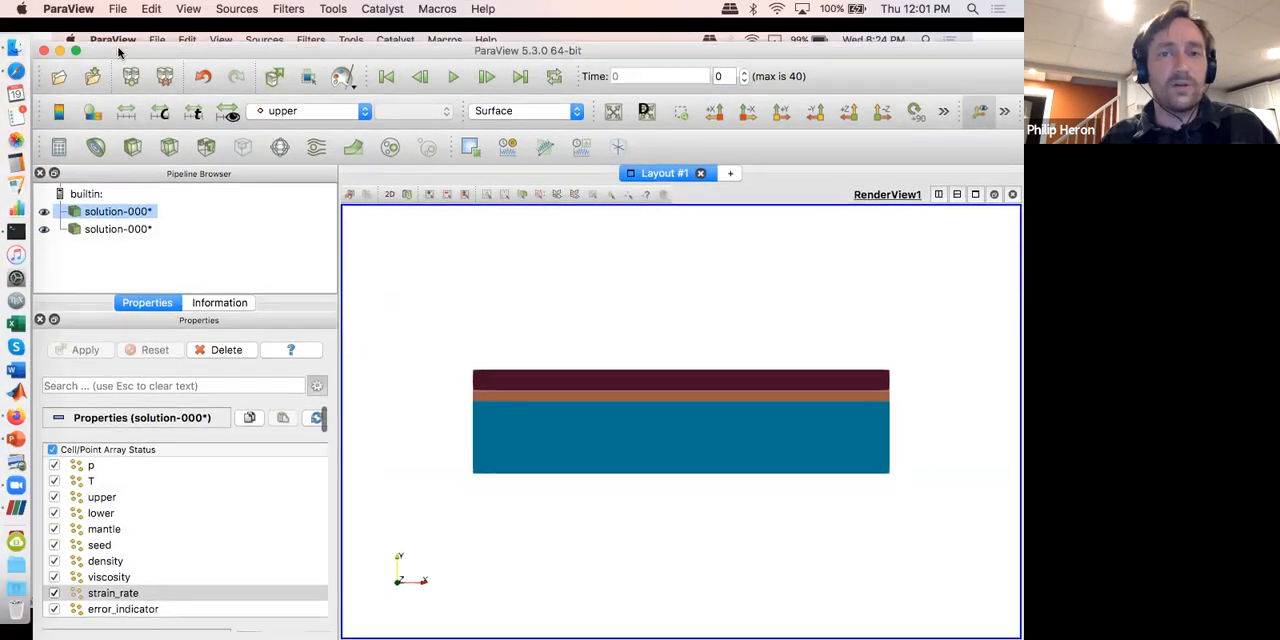
left_click_drag(118, 49, 157, 24)
left_click(455, 152)
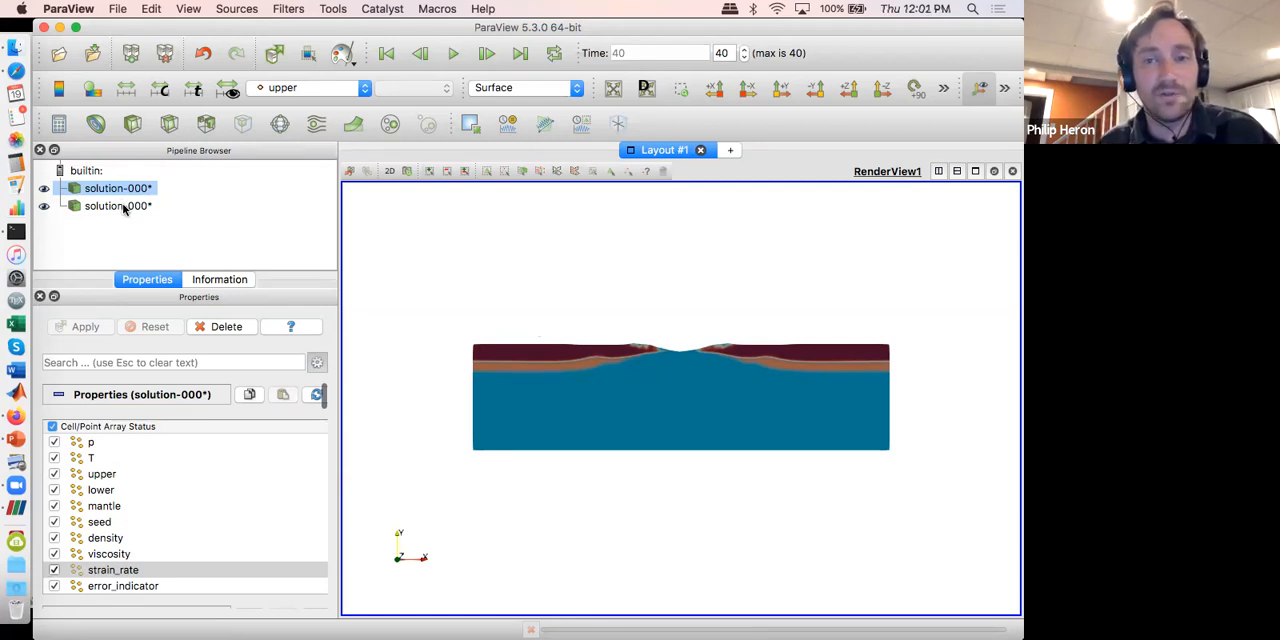
Step: Set up saving the time series as an animation with a frame rate of 10 fps
left_click(119, 9)
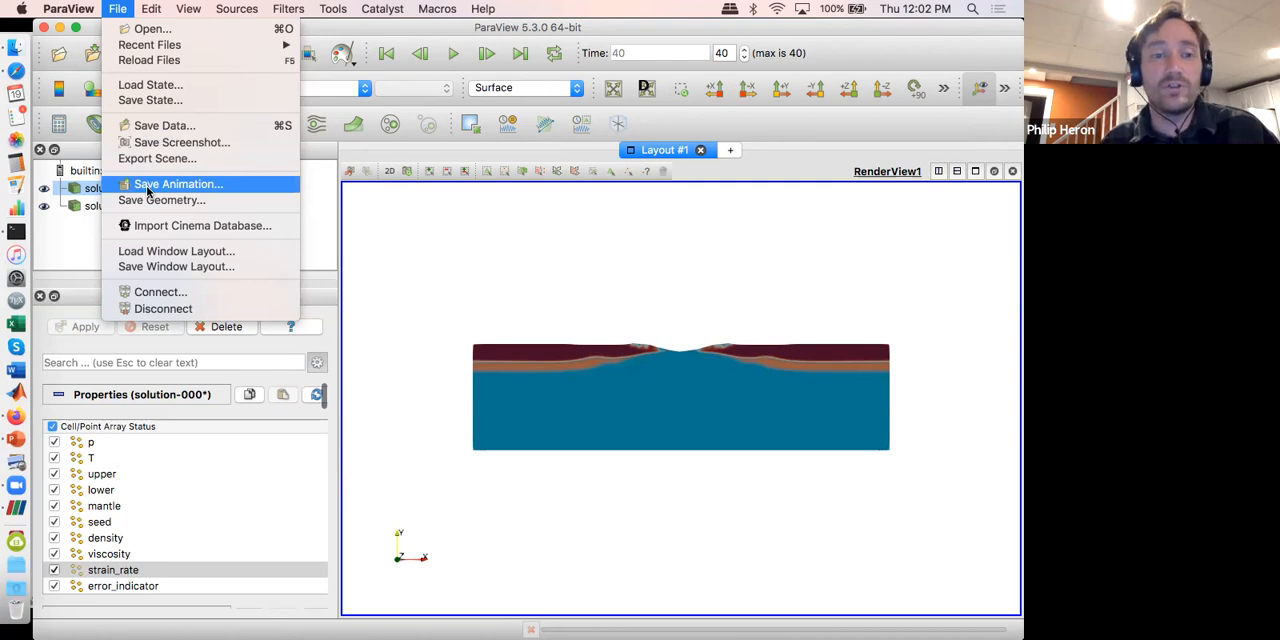
left_click(147, 189)
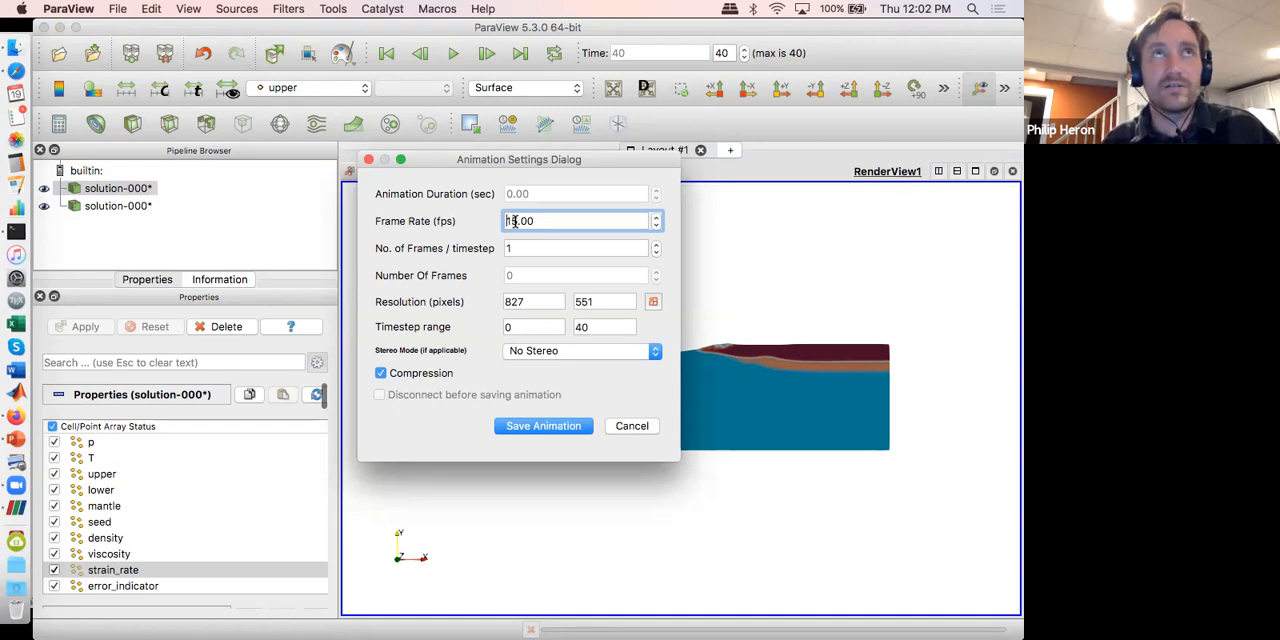
left_click(515, 221)
key("BackSpace")
type("0")
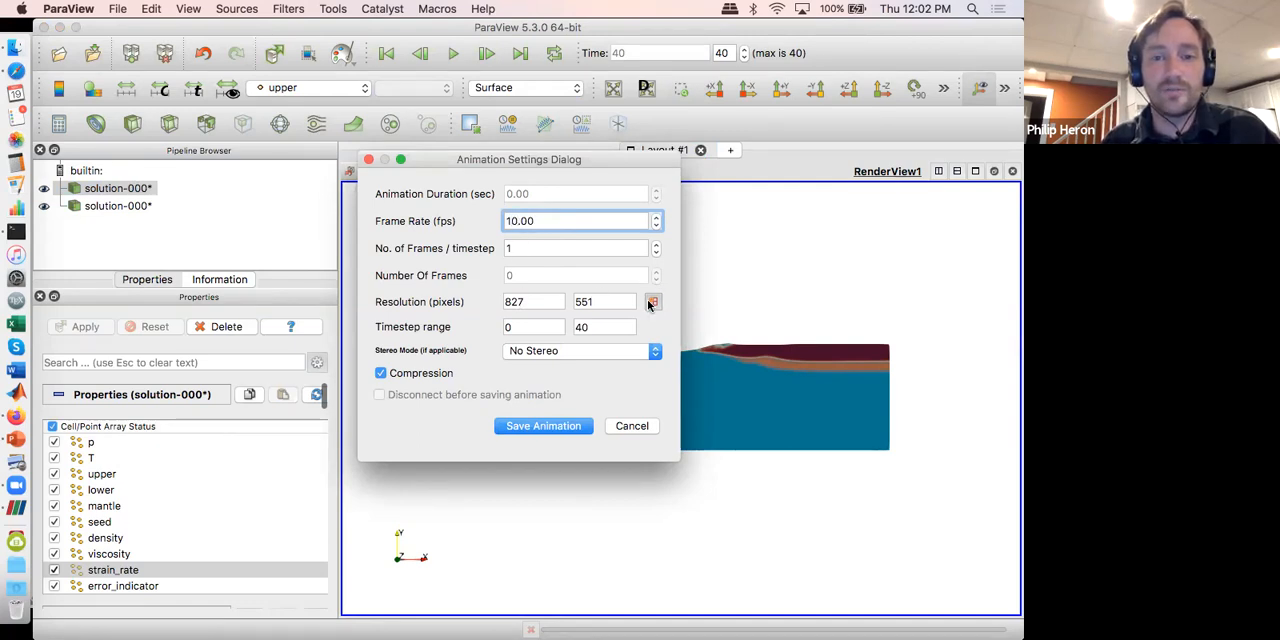
left_click(543, 426)
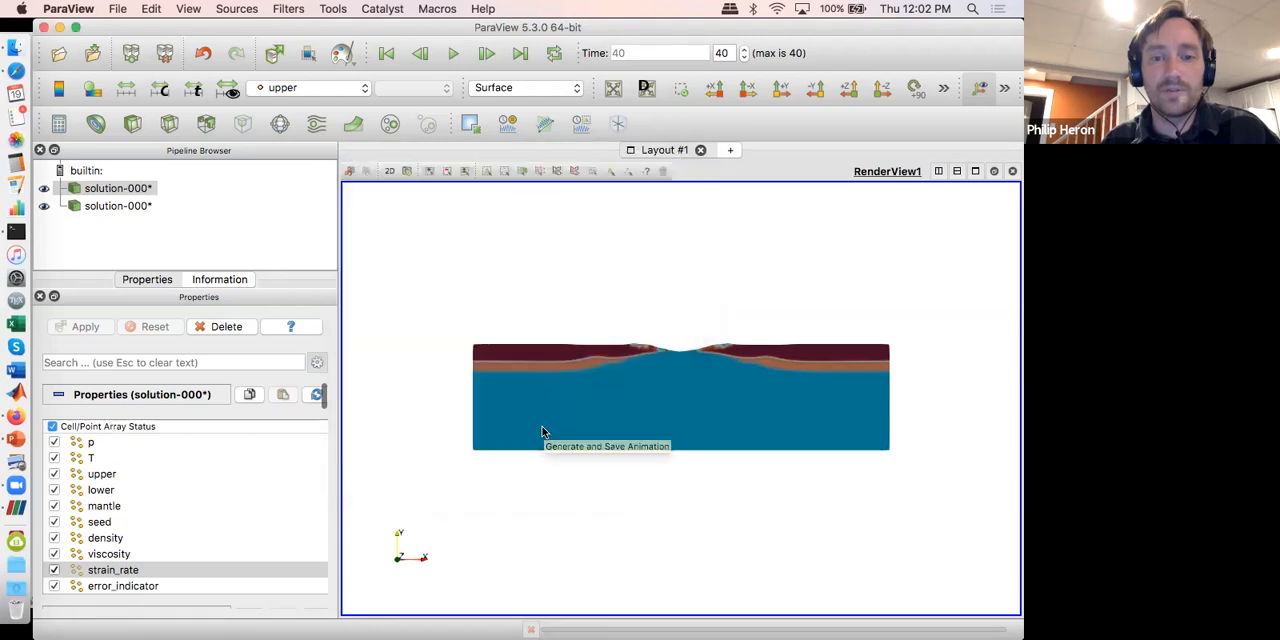
Step: Save the animation as animation_1 in the WORKSHOP_1 folder in AVI format, accepting the adjusted resolution
left_click(271, 387)
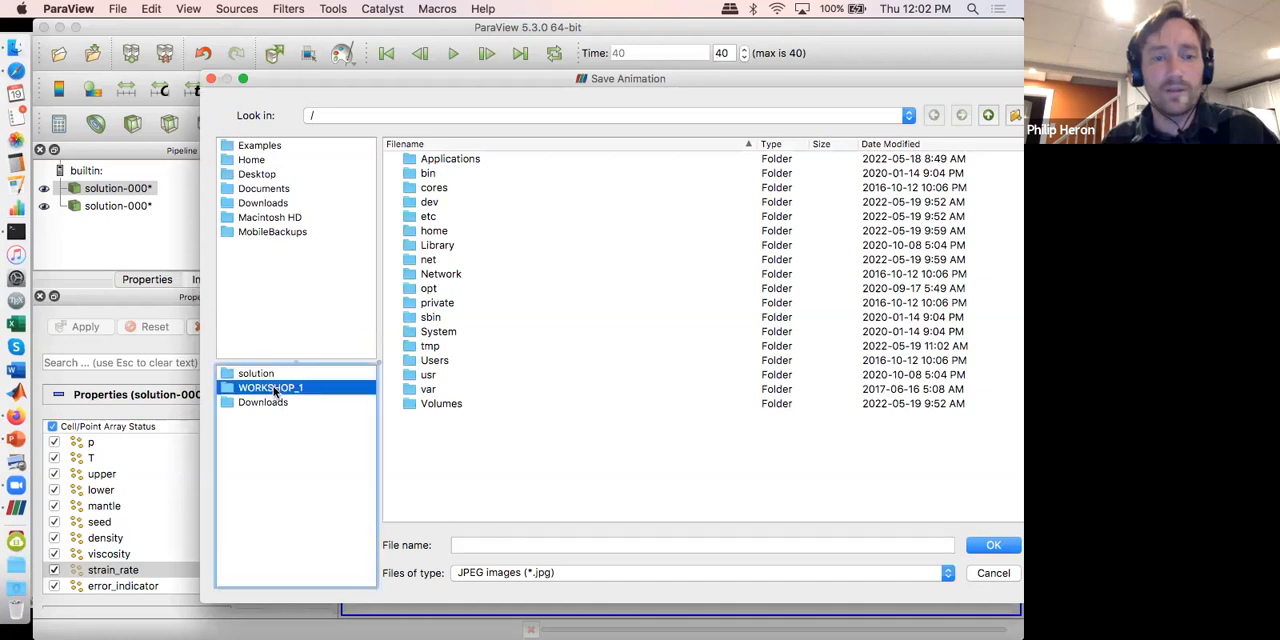
left_click(577, 546)
type("animation_1")
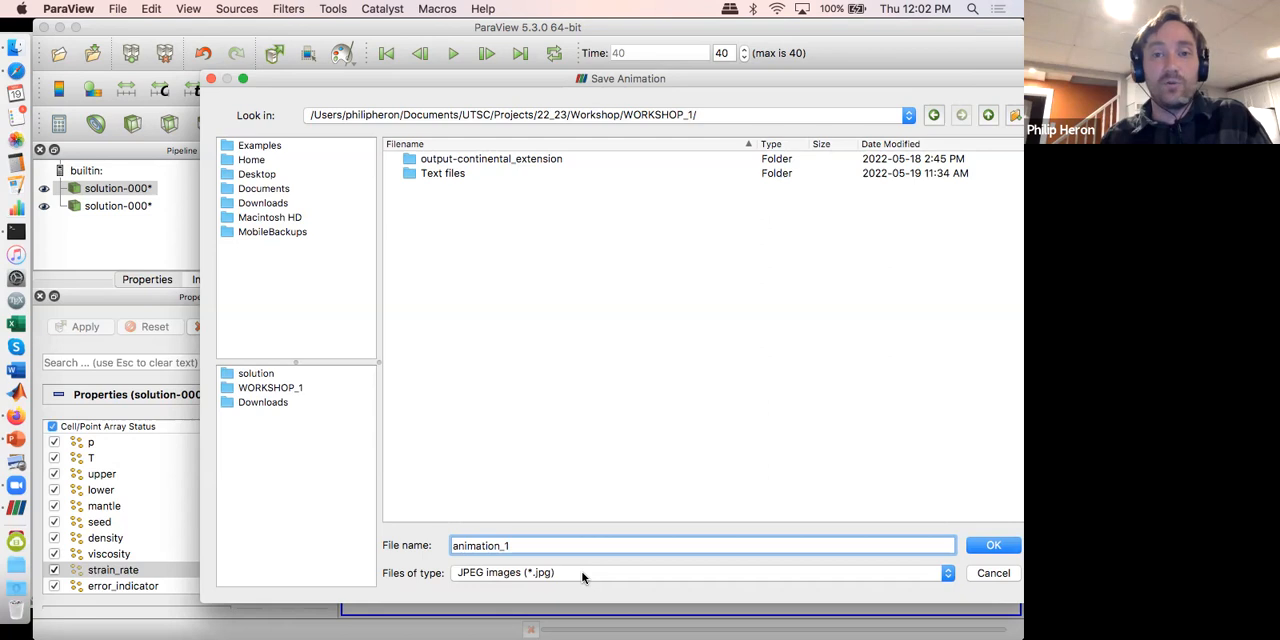
left_click(583, 573)
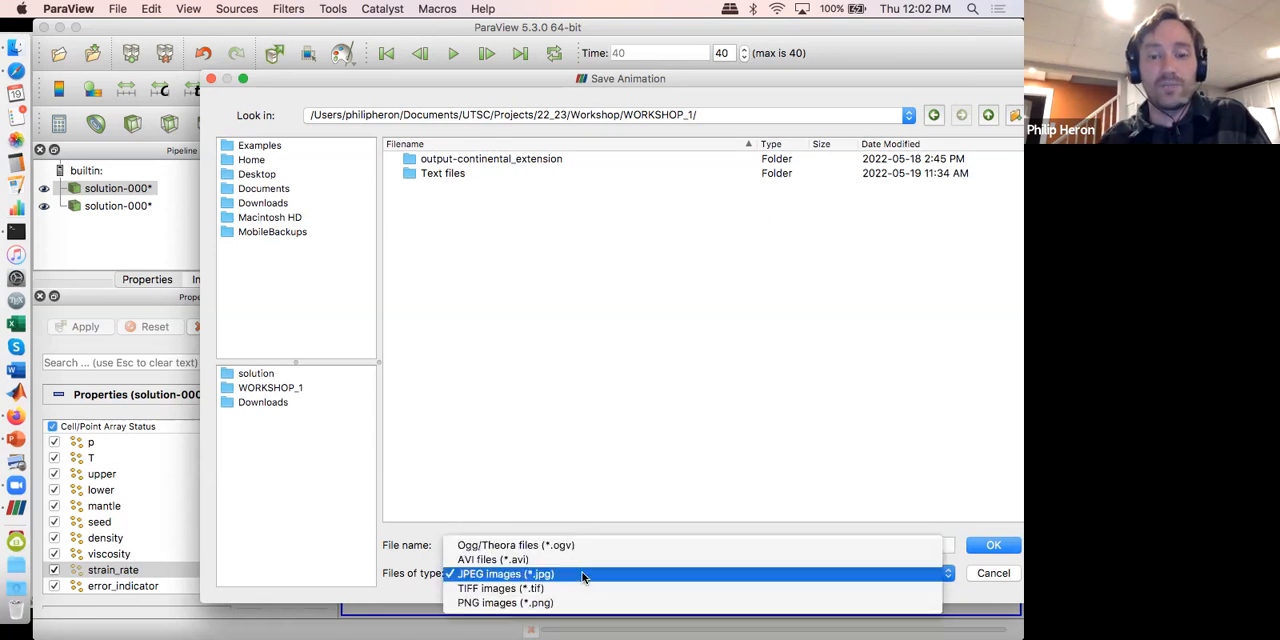
left_click(567, 567)
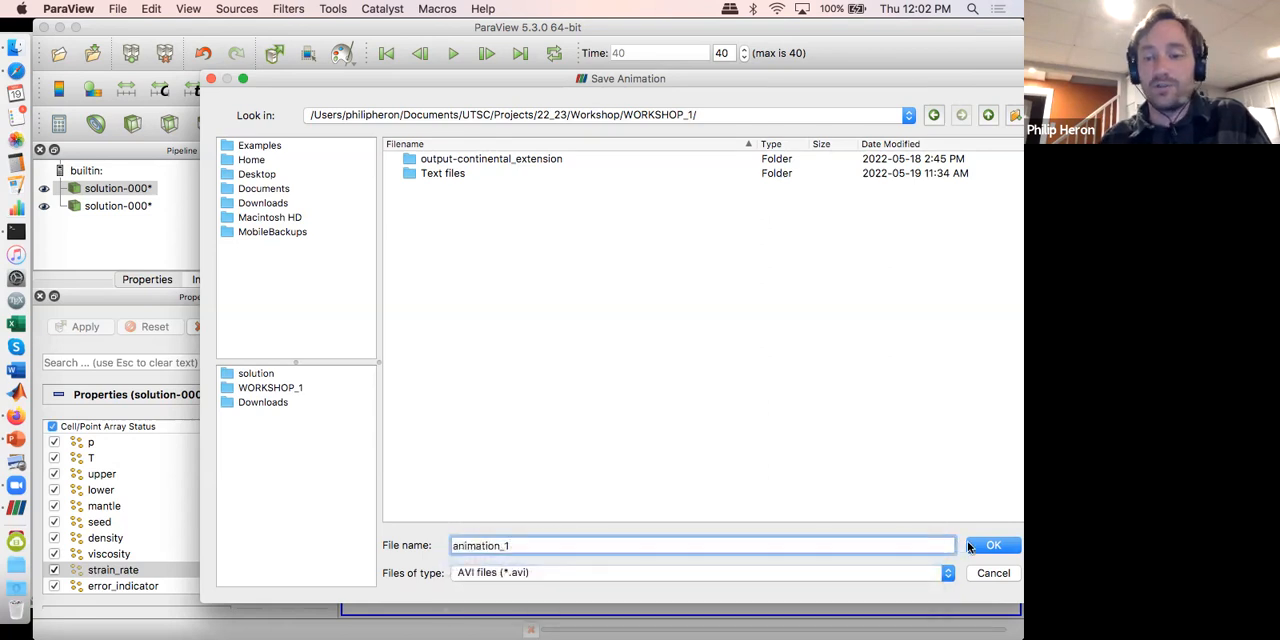
left_click(972, 545)
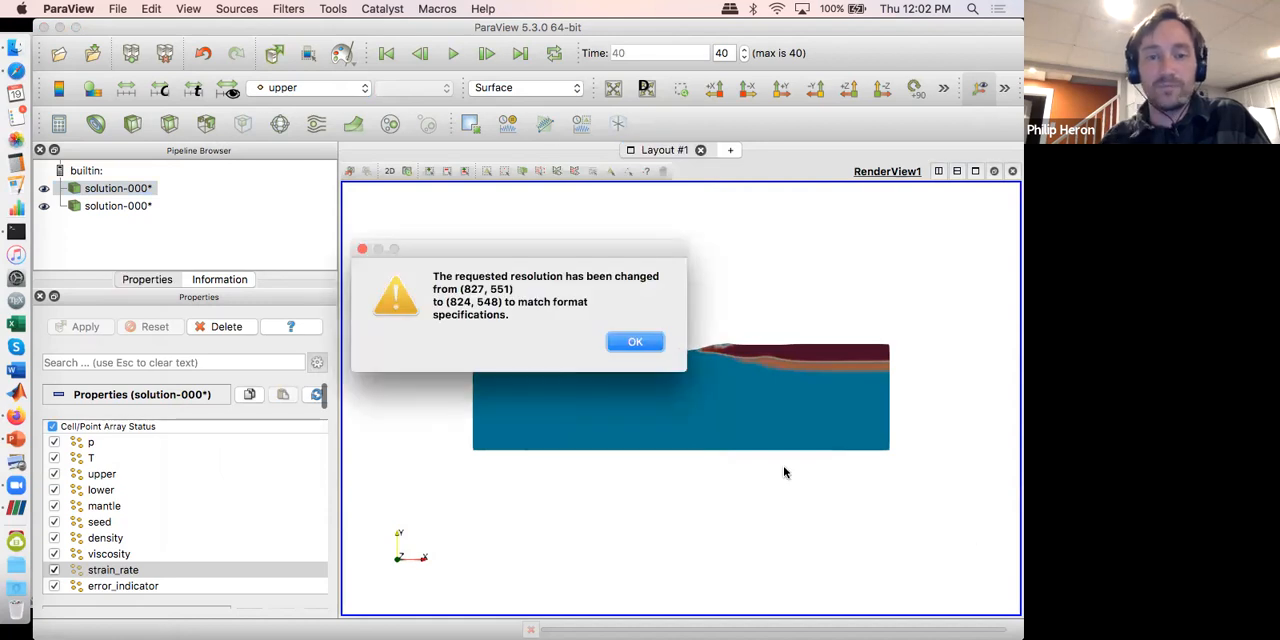
left_click(636, 344)
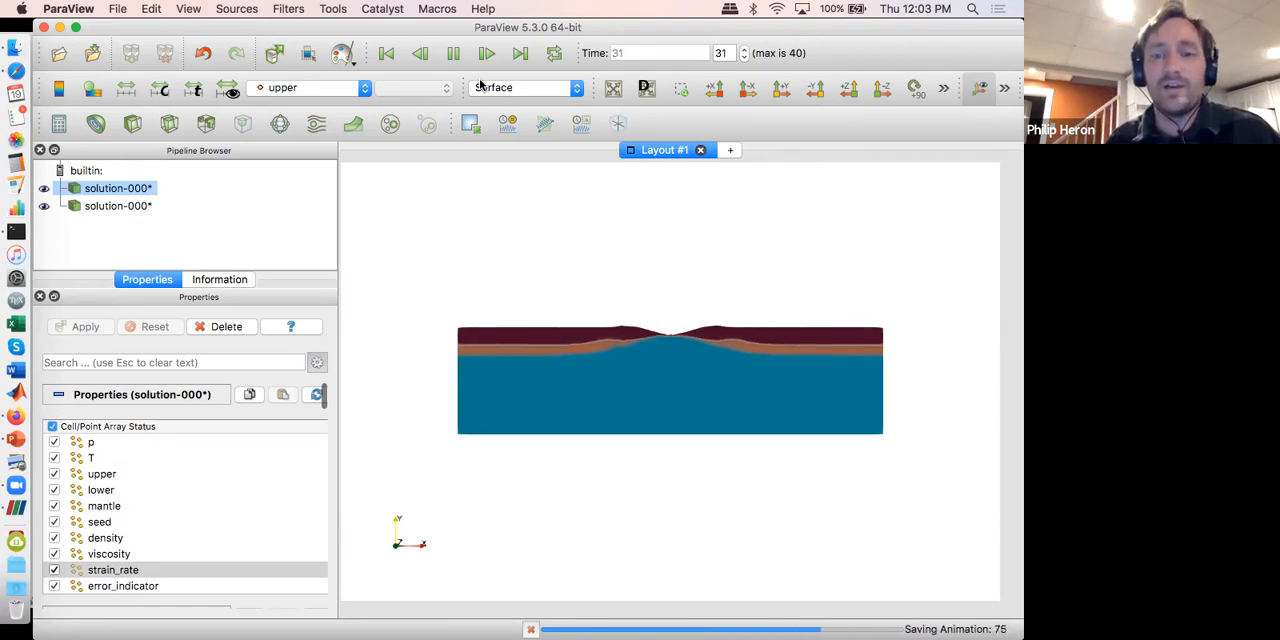
Step: Open animation_1.avi from the WORKSHOP_1 folder in Finder, play it in QuickTime Player, and return to ParaView
left_click(17, 52)
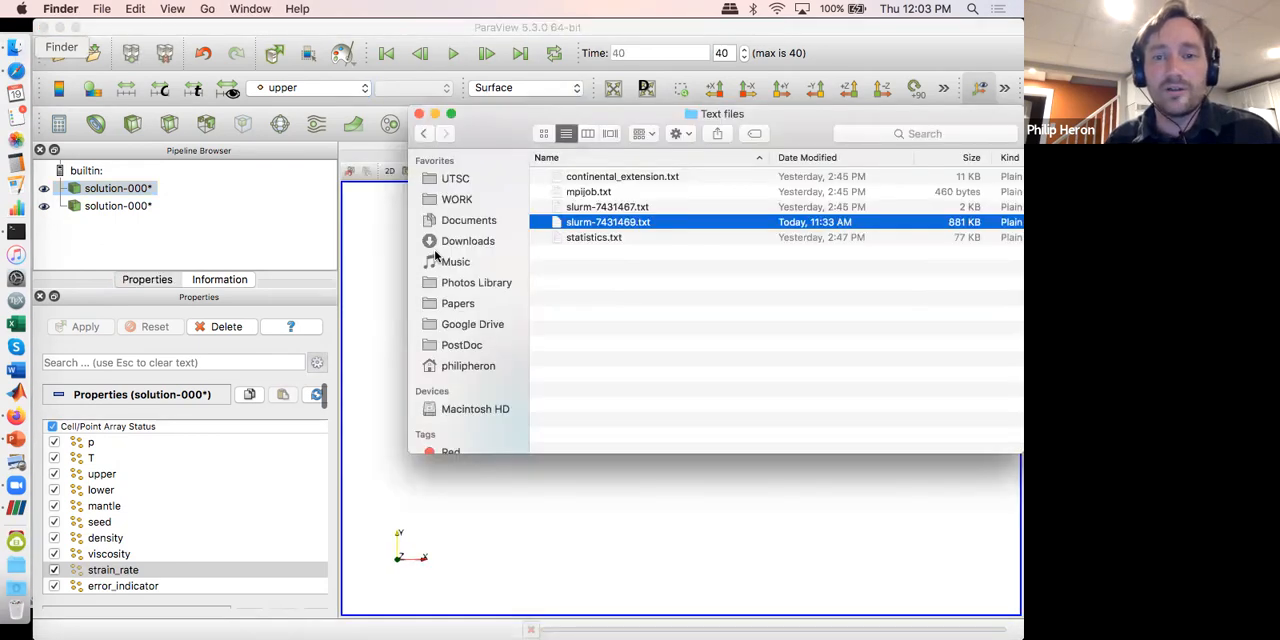
left_click(425, 134)
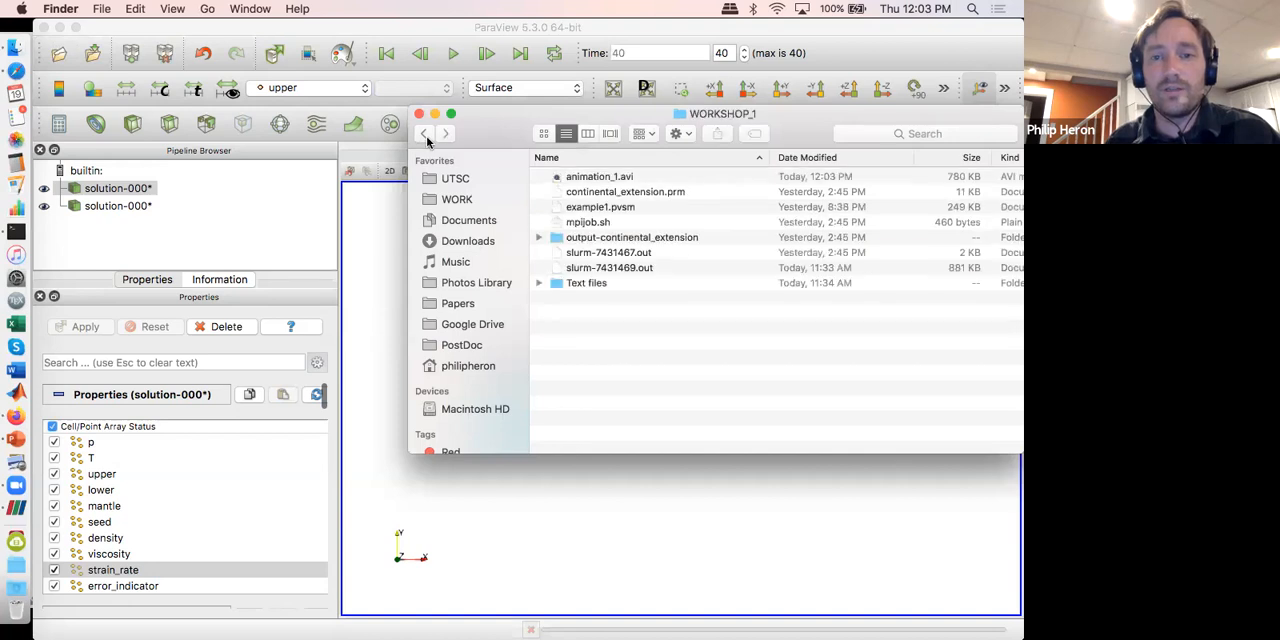
double_click(591, 178)
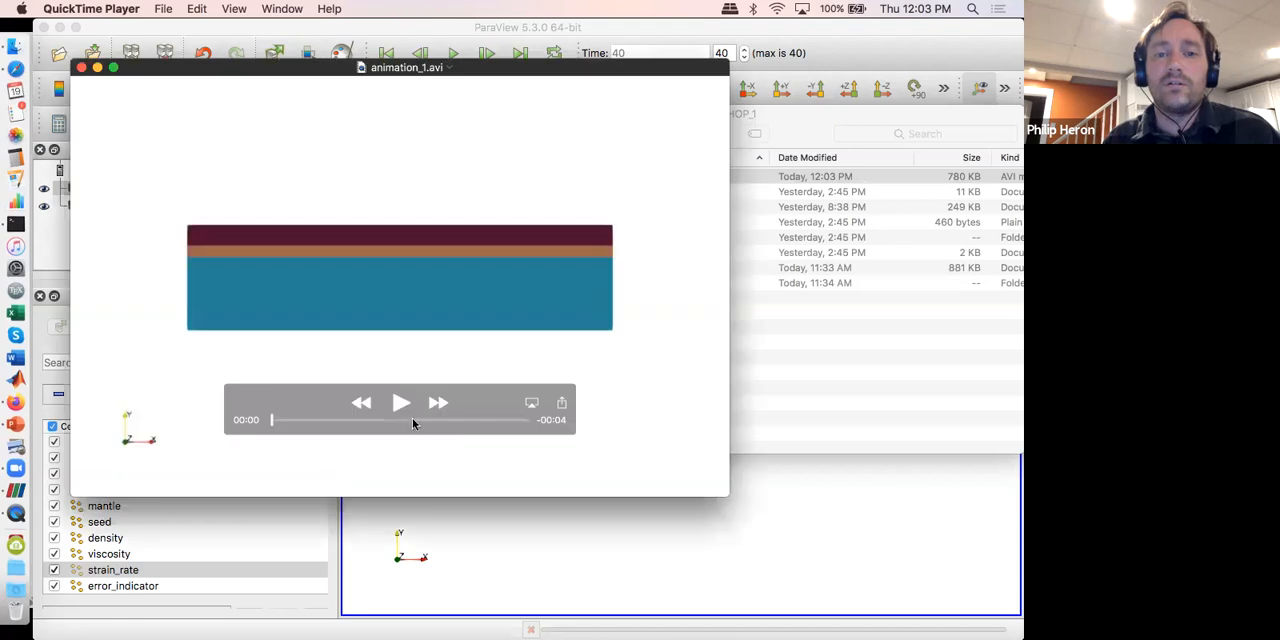
left_click(401, 403)
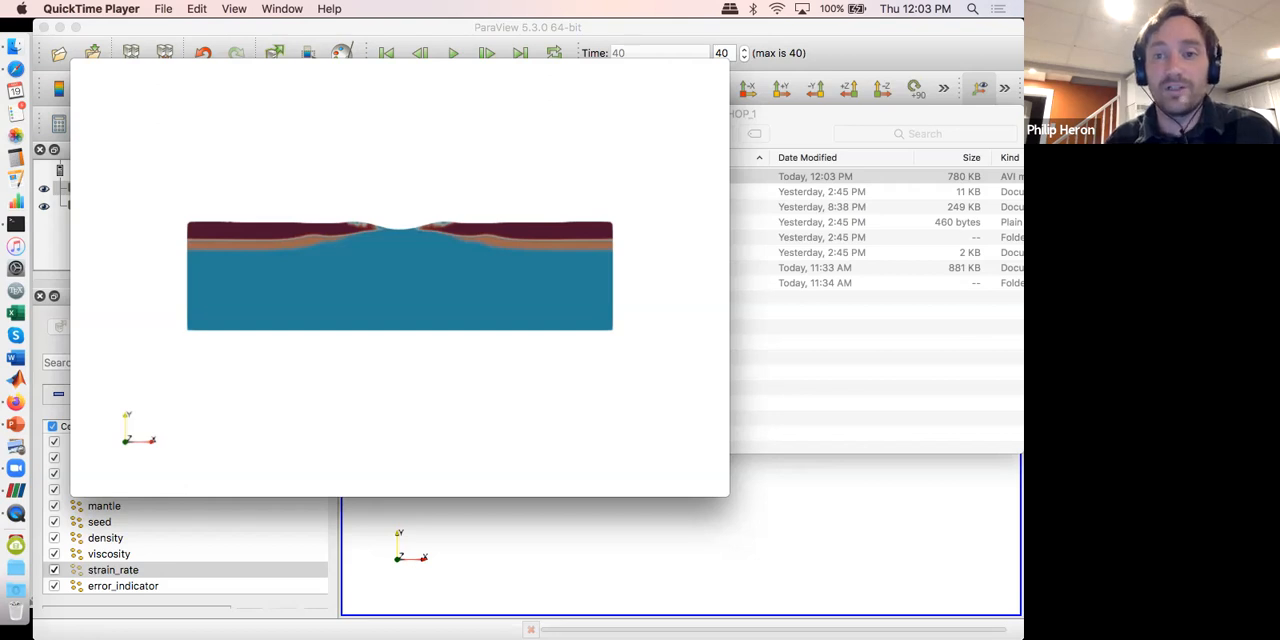
left_click(503, 581)
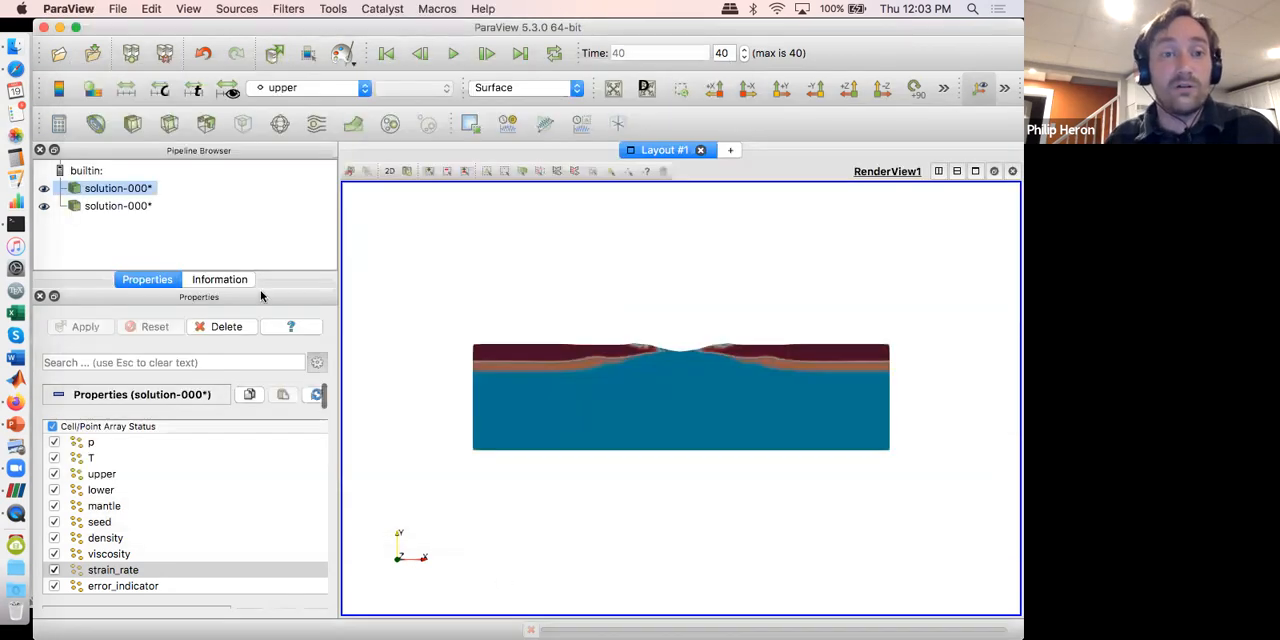
Step: Try a plane Clip filter on the first solution dataset, then delete it
left_click(130, 123)
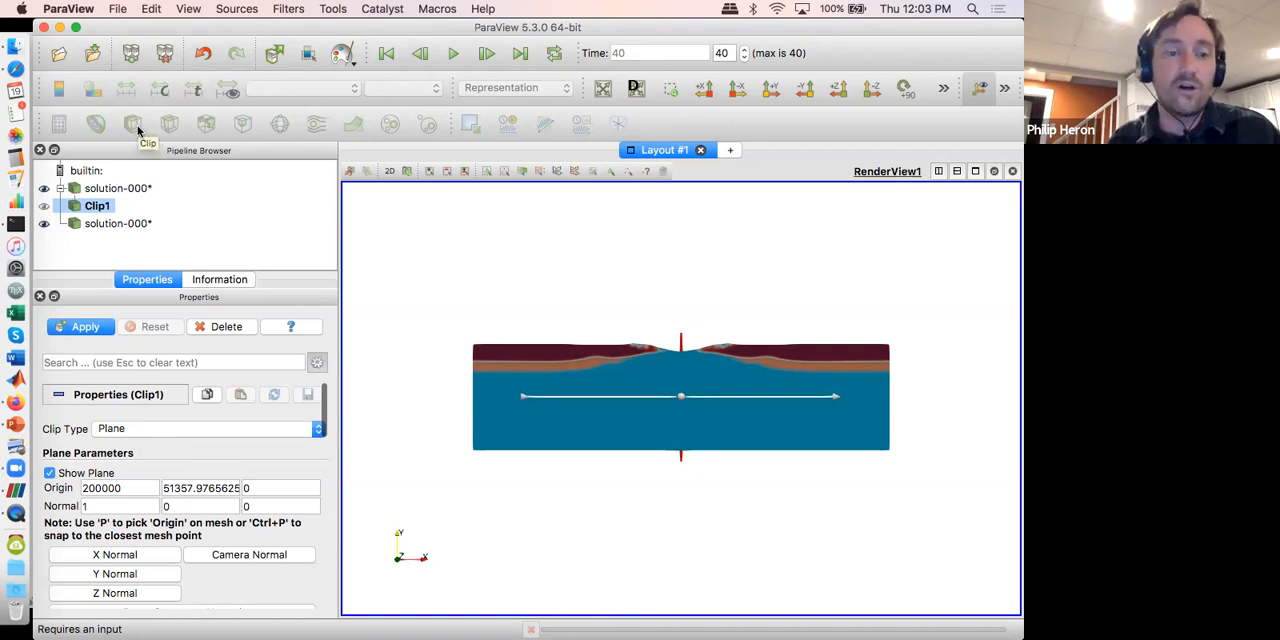
left_click(226, 326)
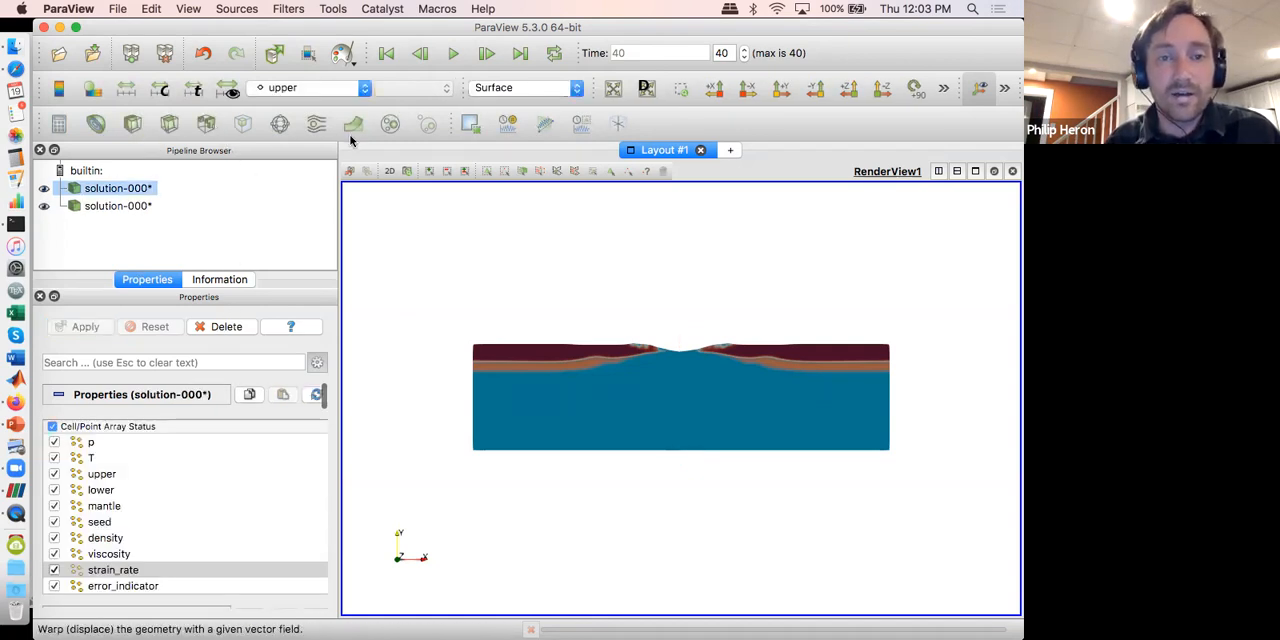
Step: Add a Plot Over Line to the first solution along the Y axis, moved to about x = 80445 within the undeformed crust, and apply it
left_click(544, 123)
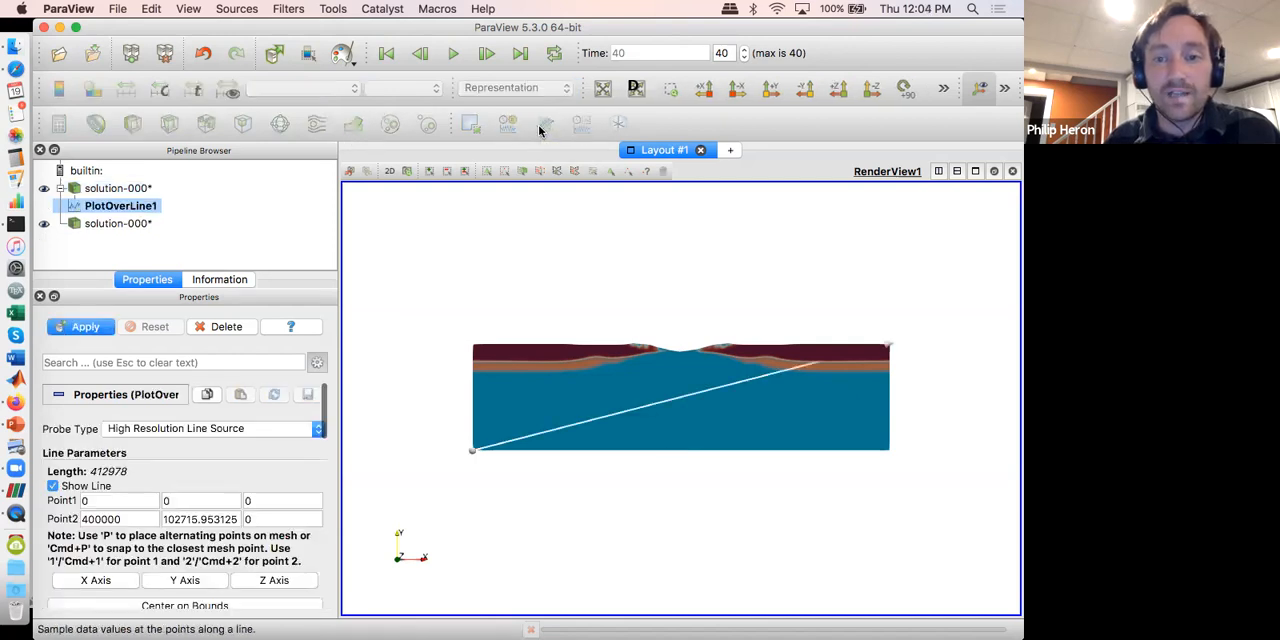
left_click(164, 586)
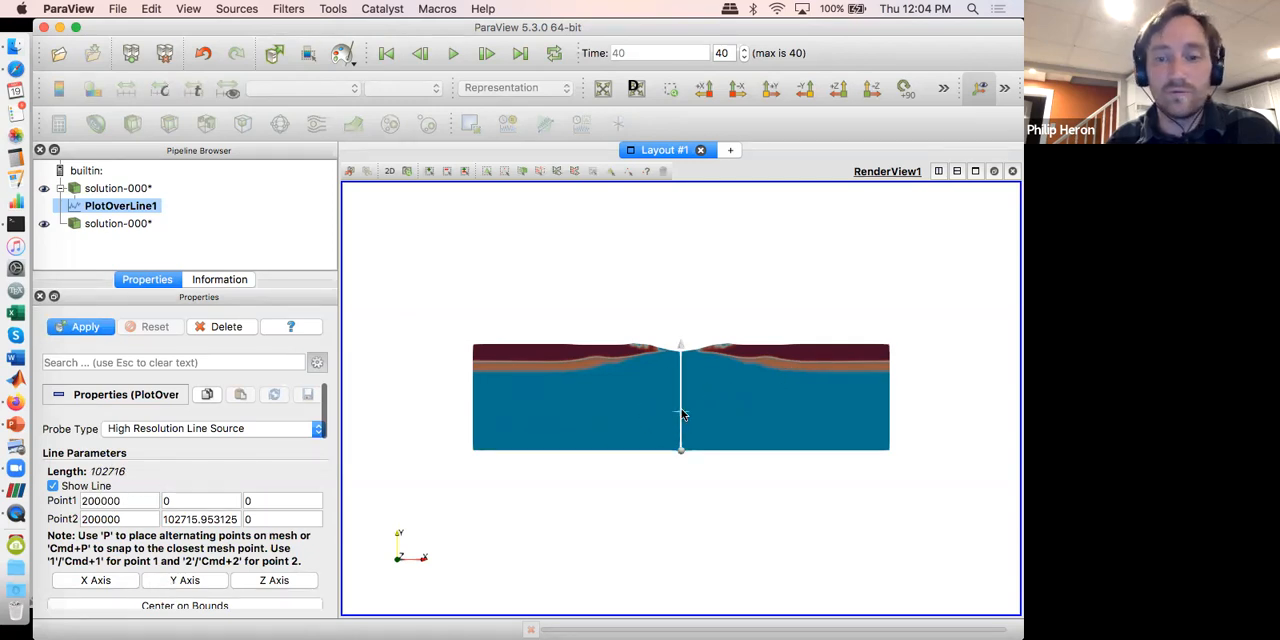
left_click_drag(681, 410, 557, 414)
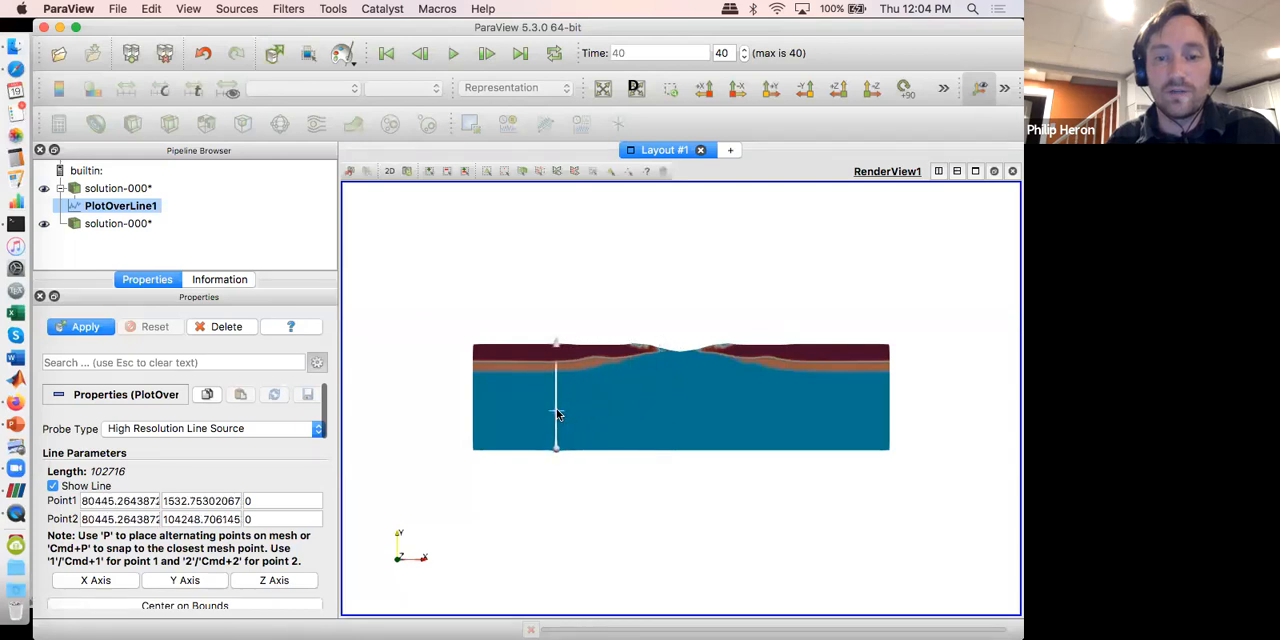
left_click(86, 327)
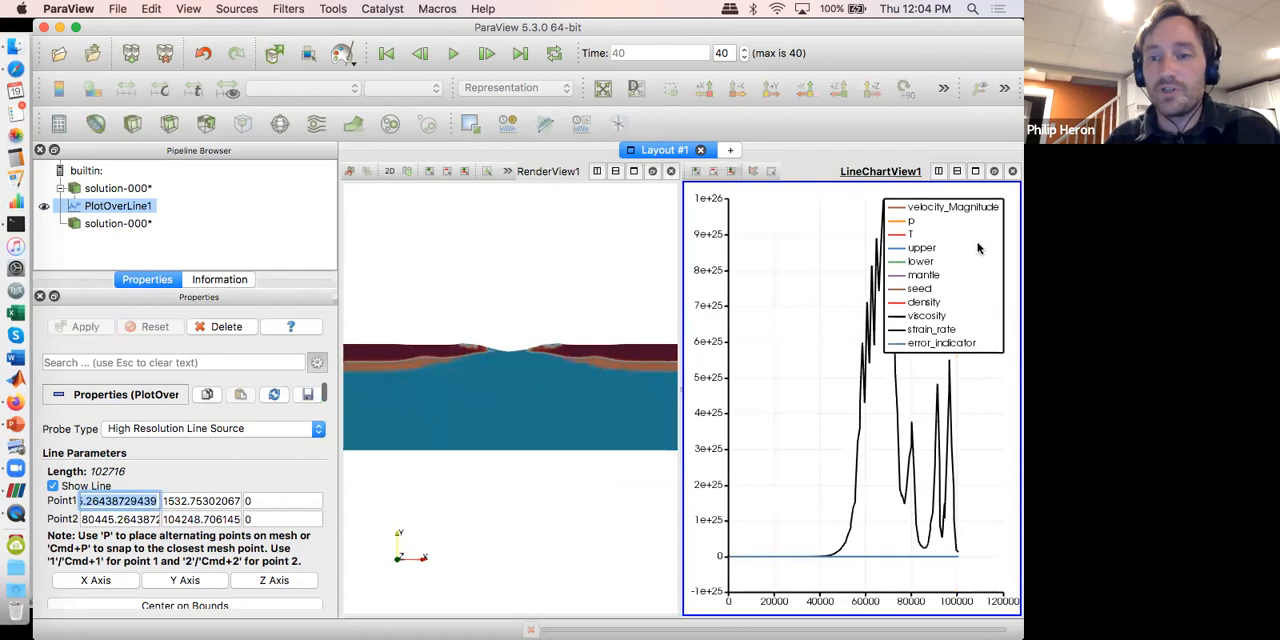
Step: Clear all series from the line chart and show only density against arc_length
scroll(208, 487, "down", 10)
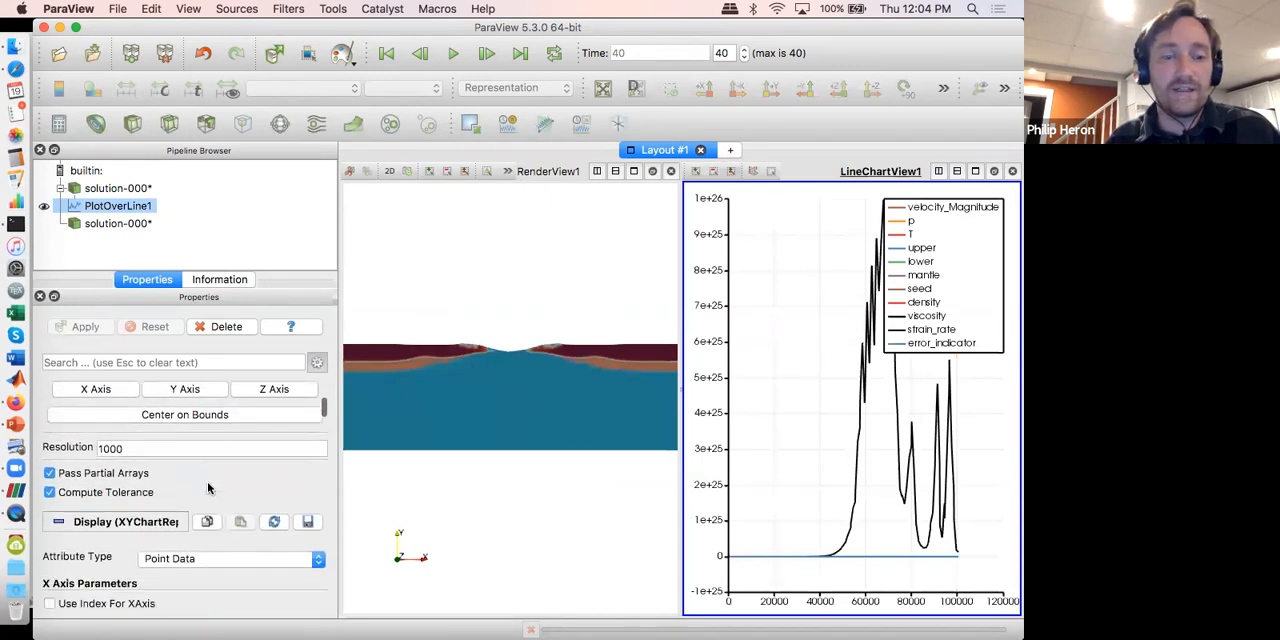
left_click(55, 480)
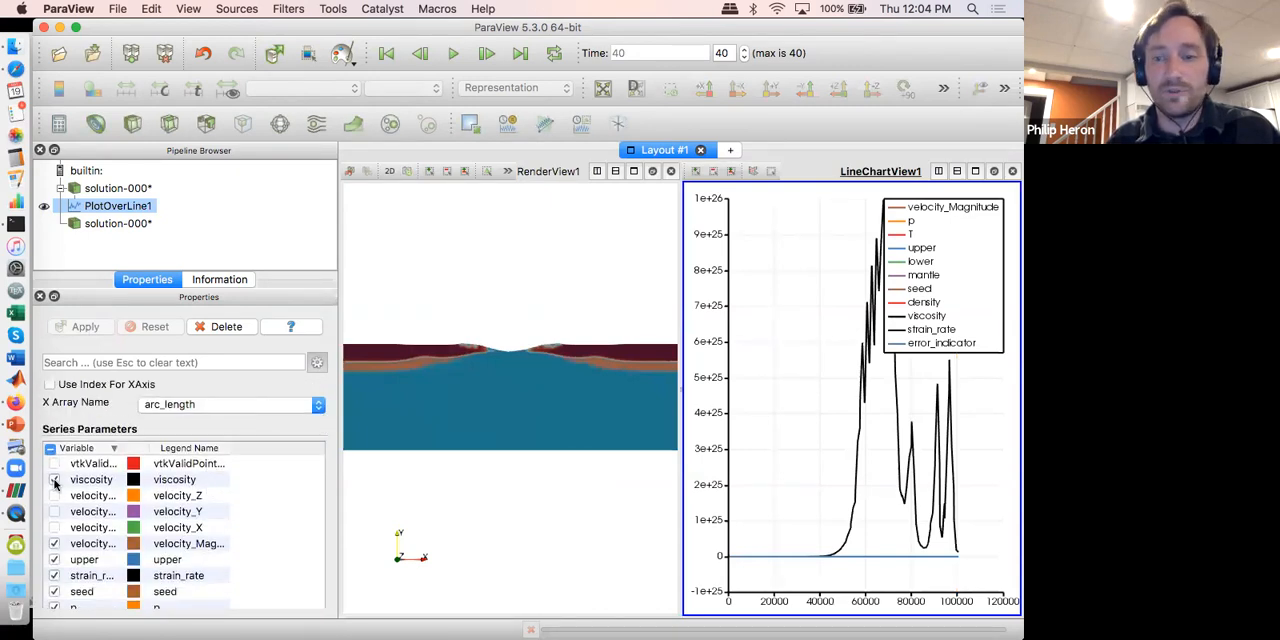
left_click(55, 480)
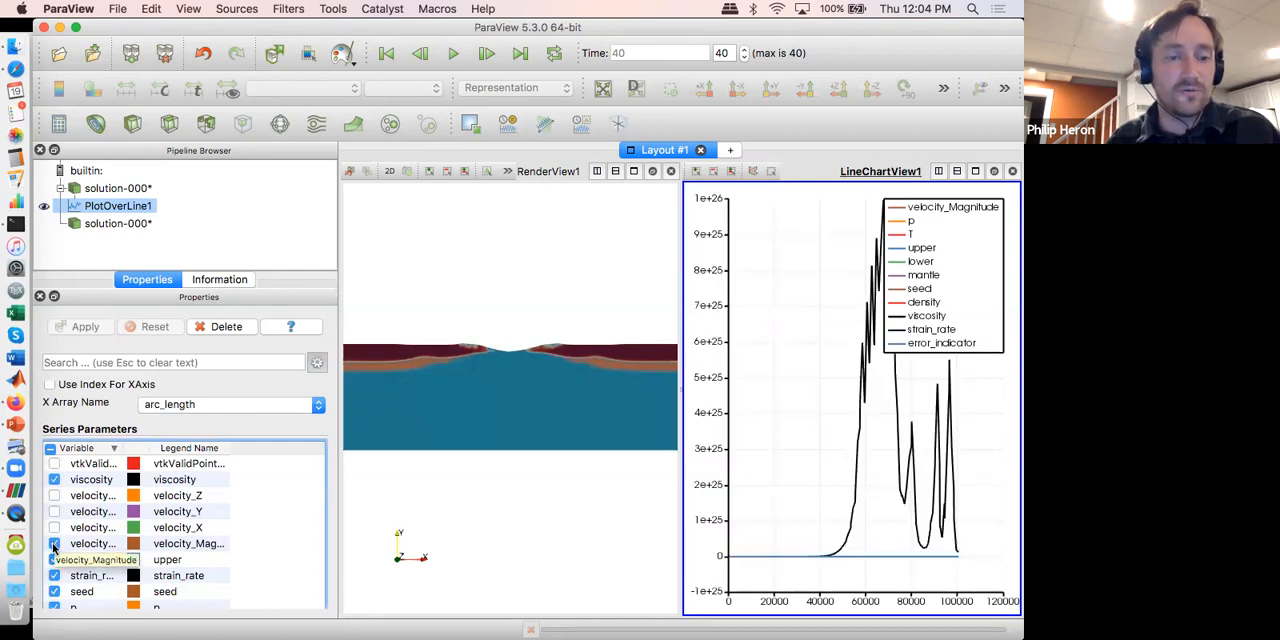
left_click(55, 560)
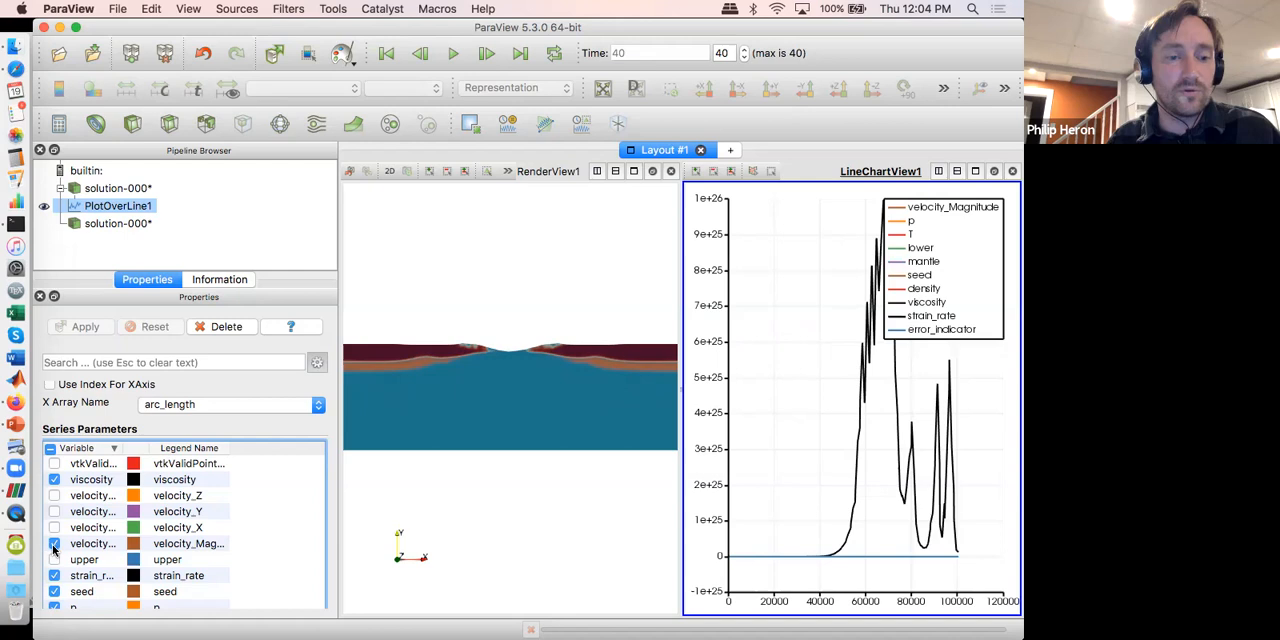
left_click(55, 543)
left_click(48, 452)
left_click(50, 456)
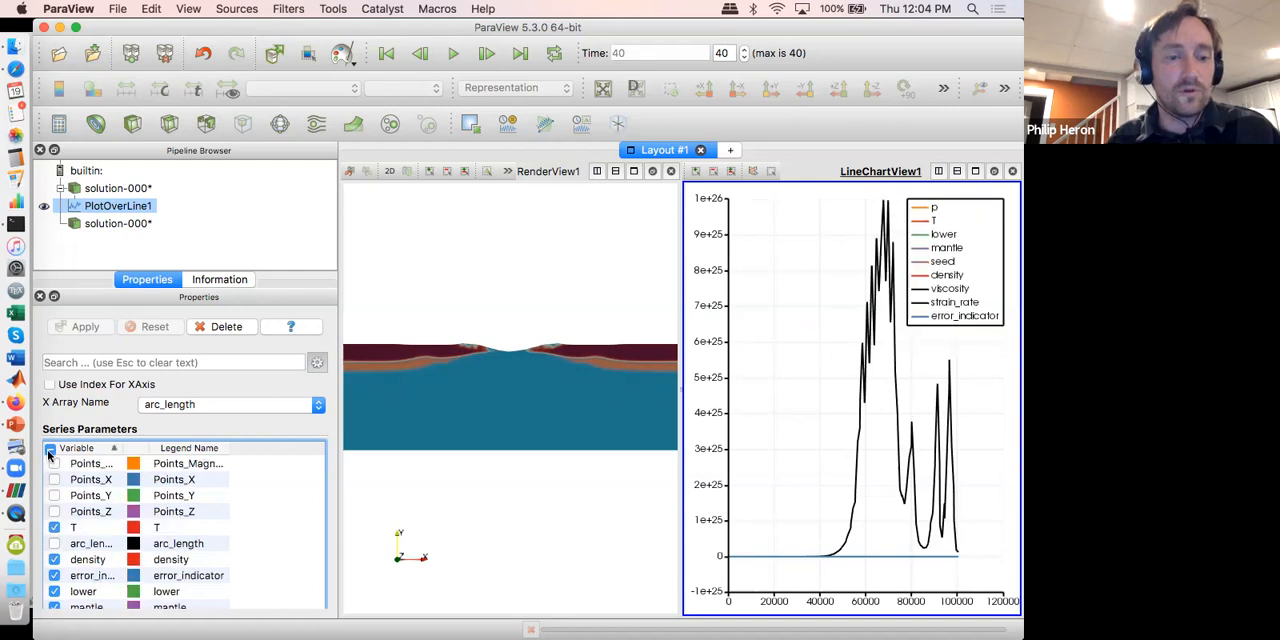
left_click(54, 560)
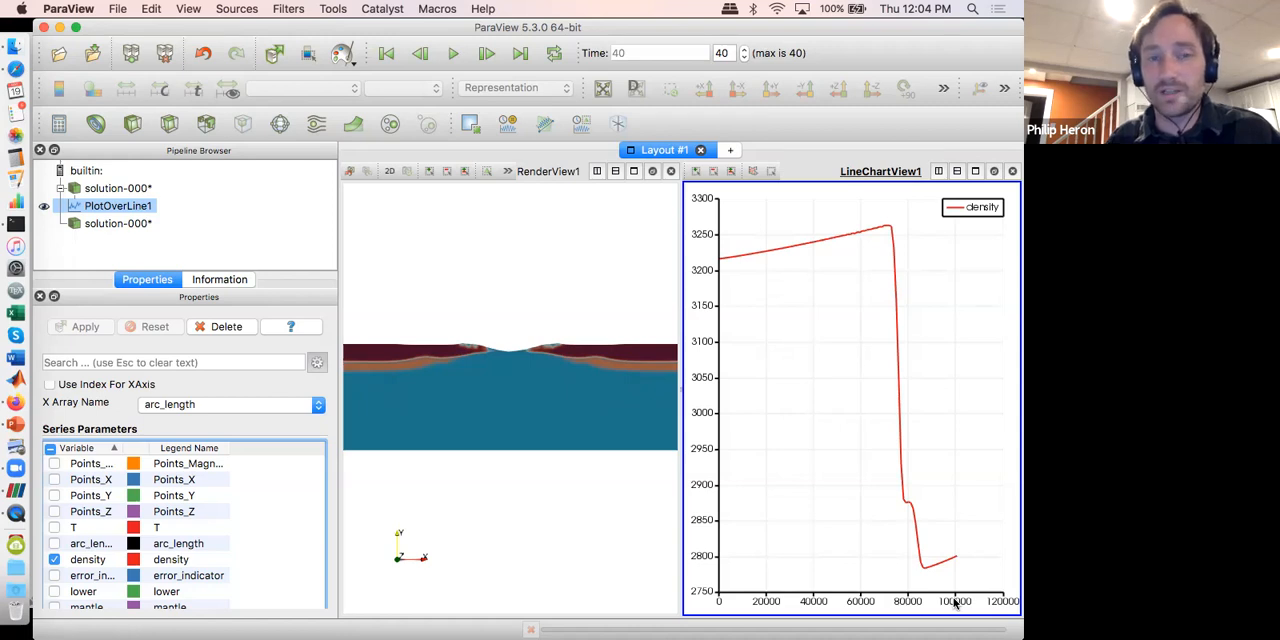
mouse_move(955, 558)
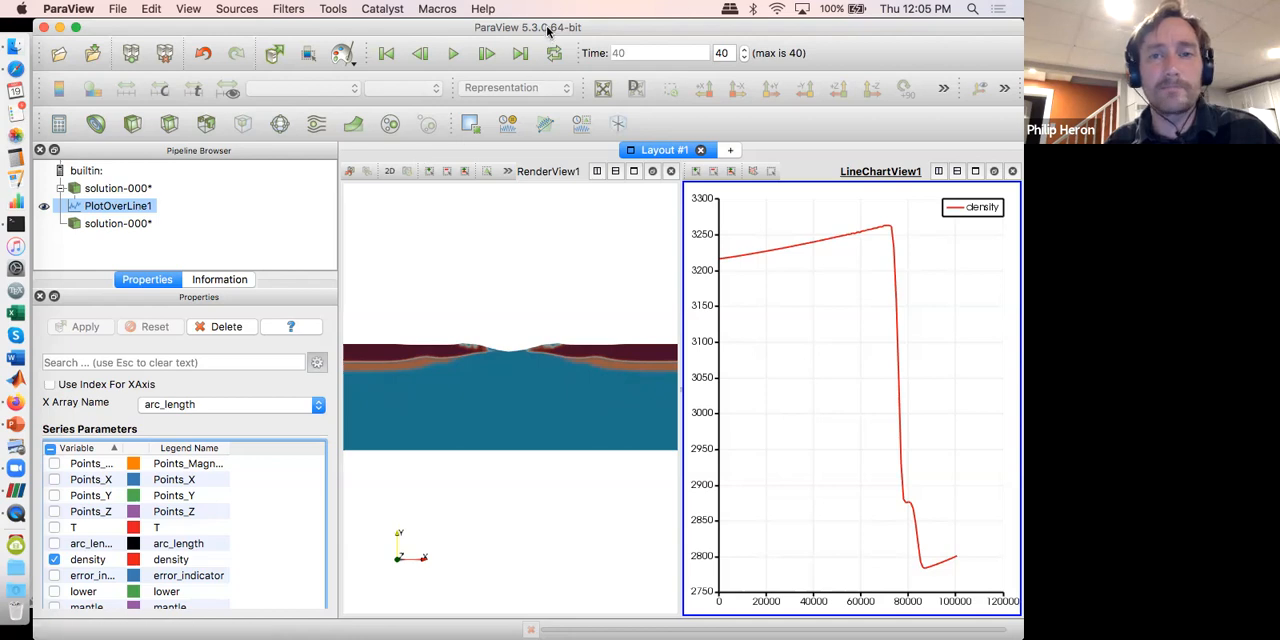
Step: Switch to QuickTime Player, play animation_1.avi again and close its window
left_click(439, 37)
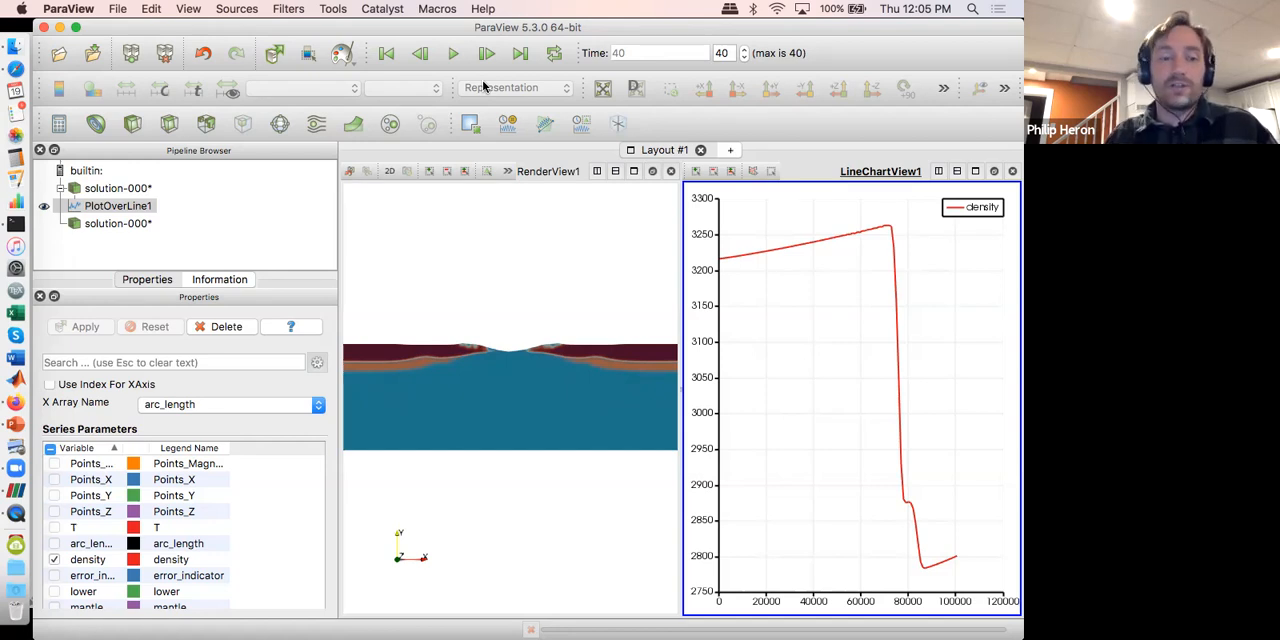
left_click(15, 512)
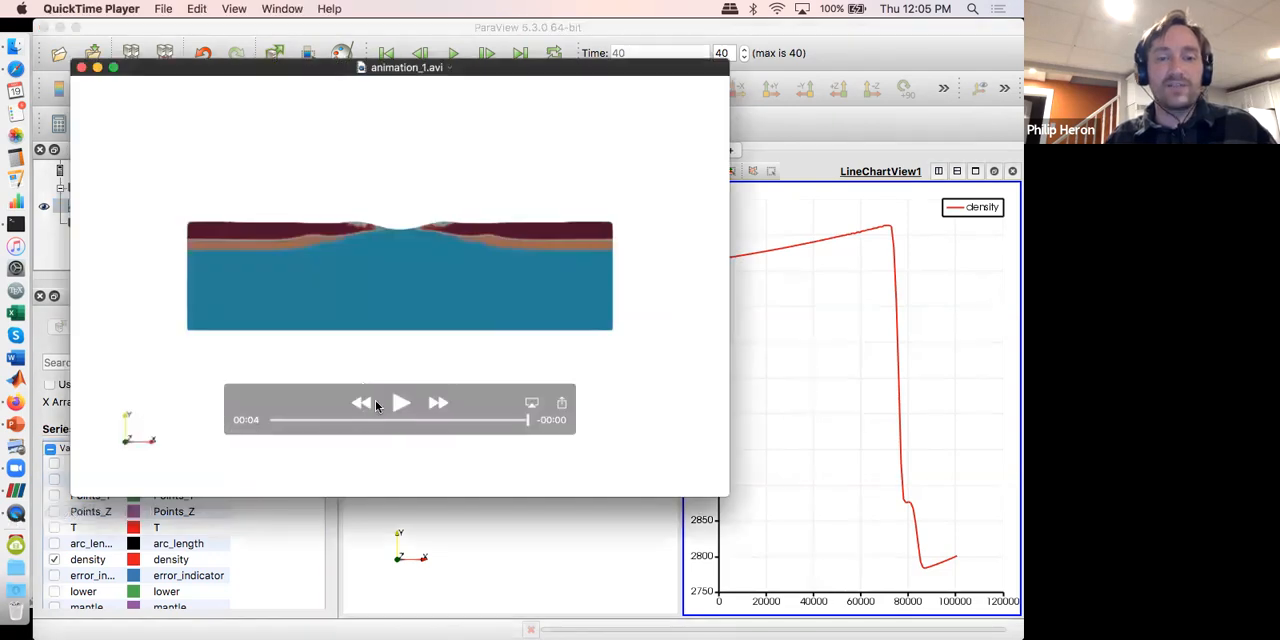
left_click(396, 411)
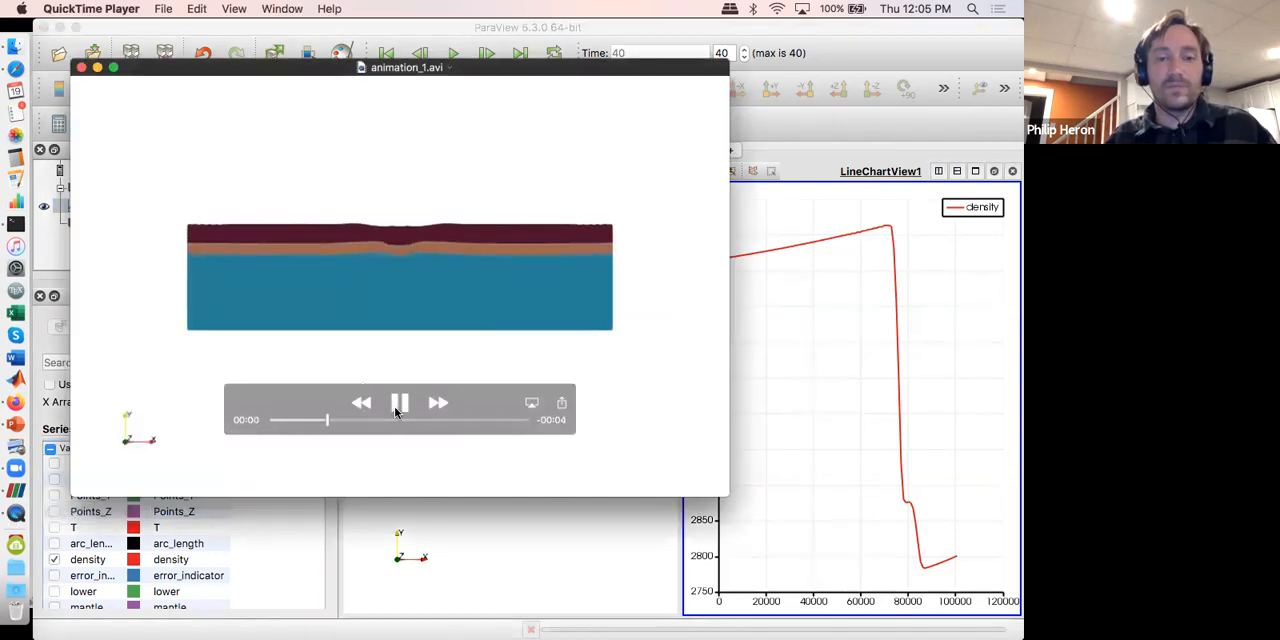
left_click(81, 67)
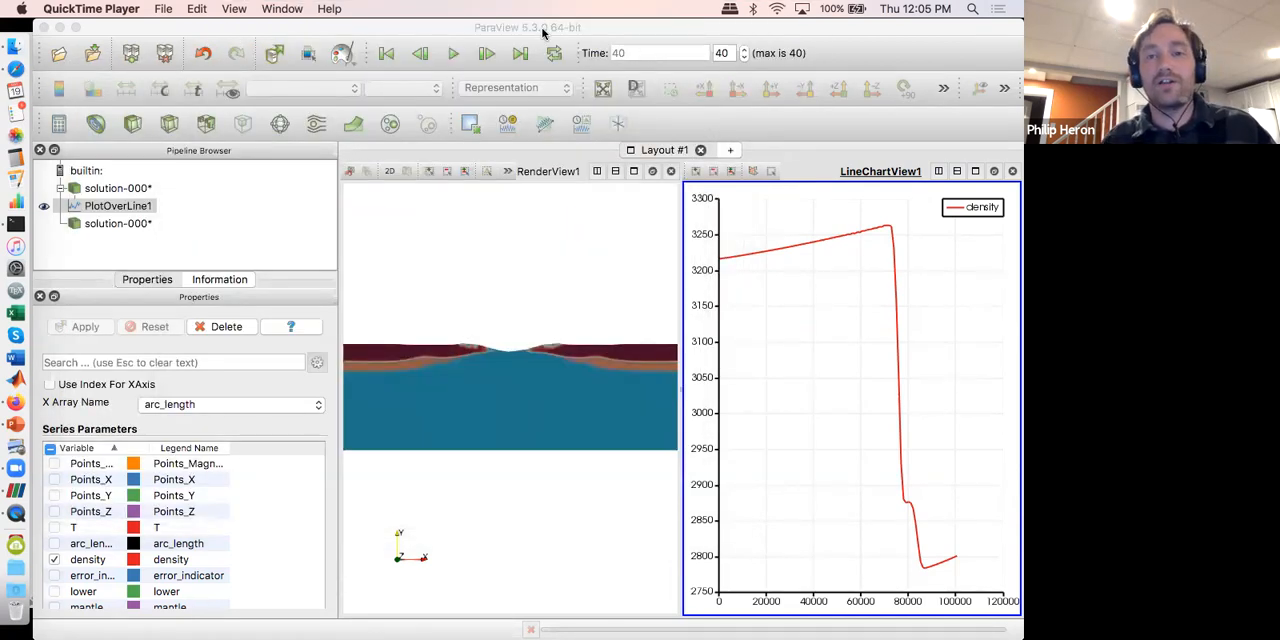